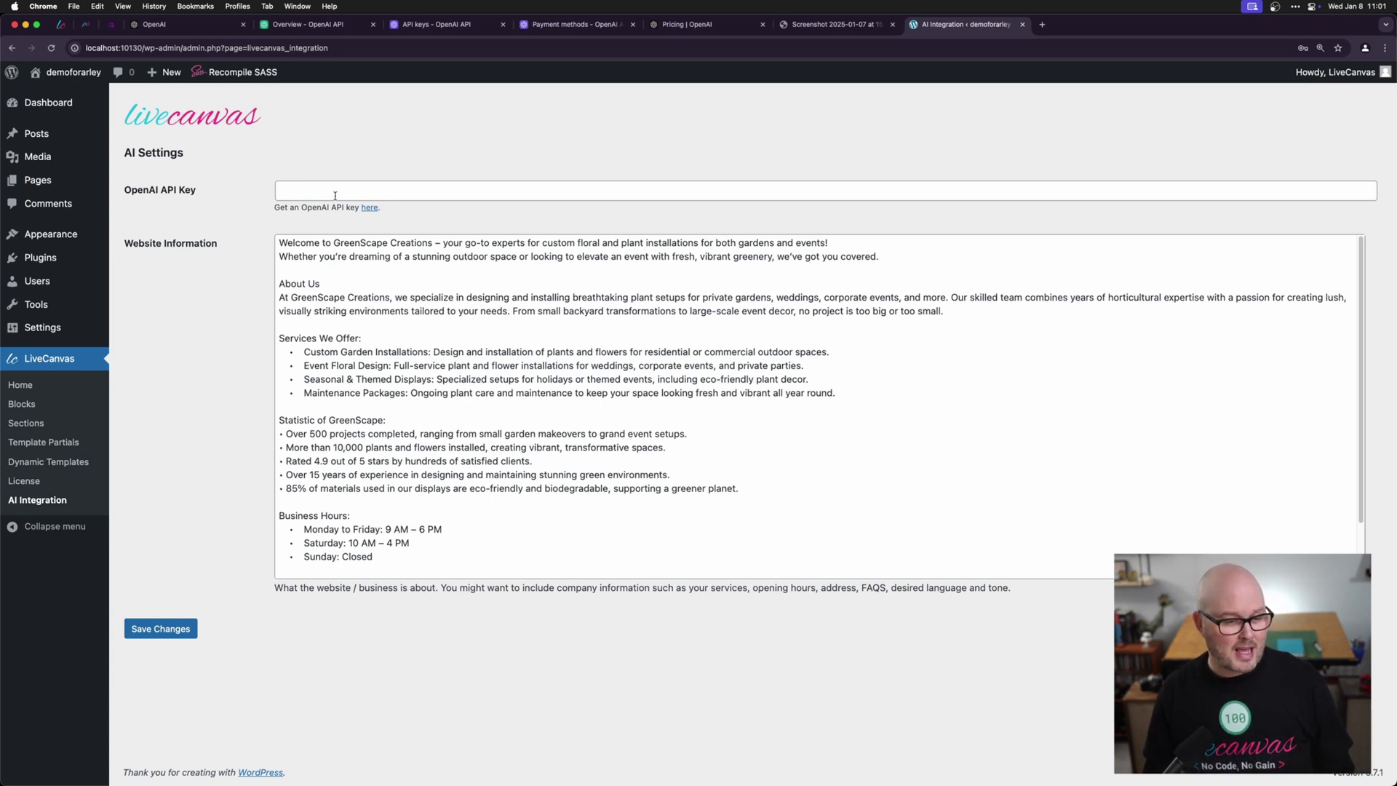
Step: Open the get-an-API-key 'here' link in an Incognito window
drag(301, 208, 344, 207)
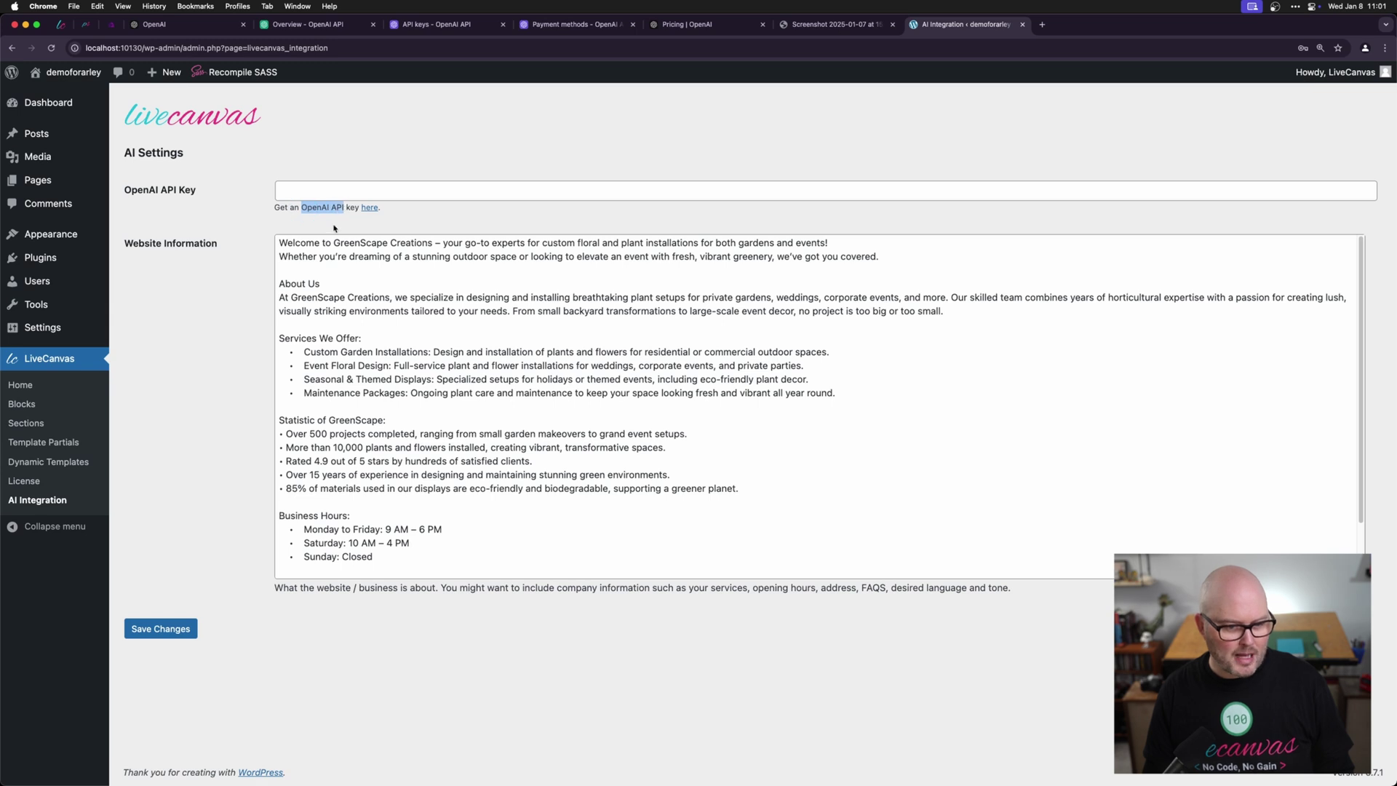
click(335, 223)
right_click(369, 208)
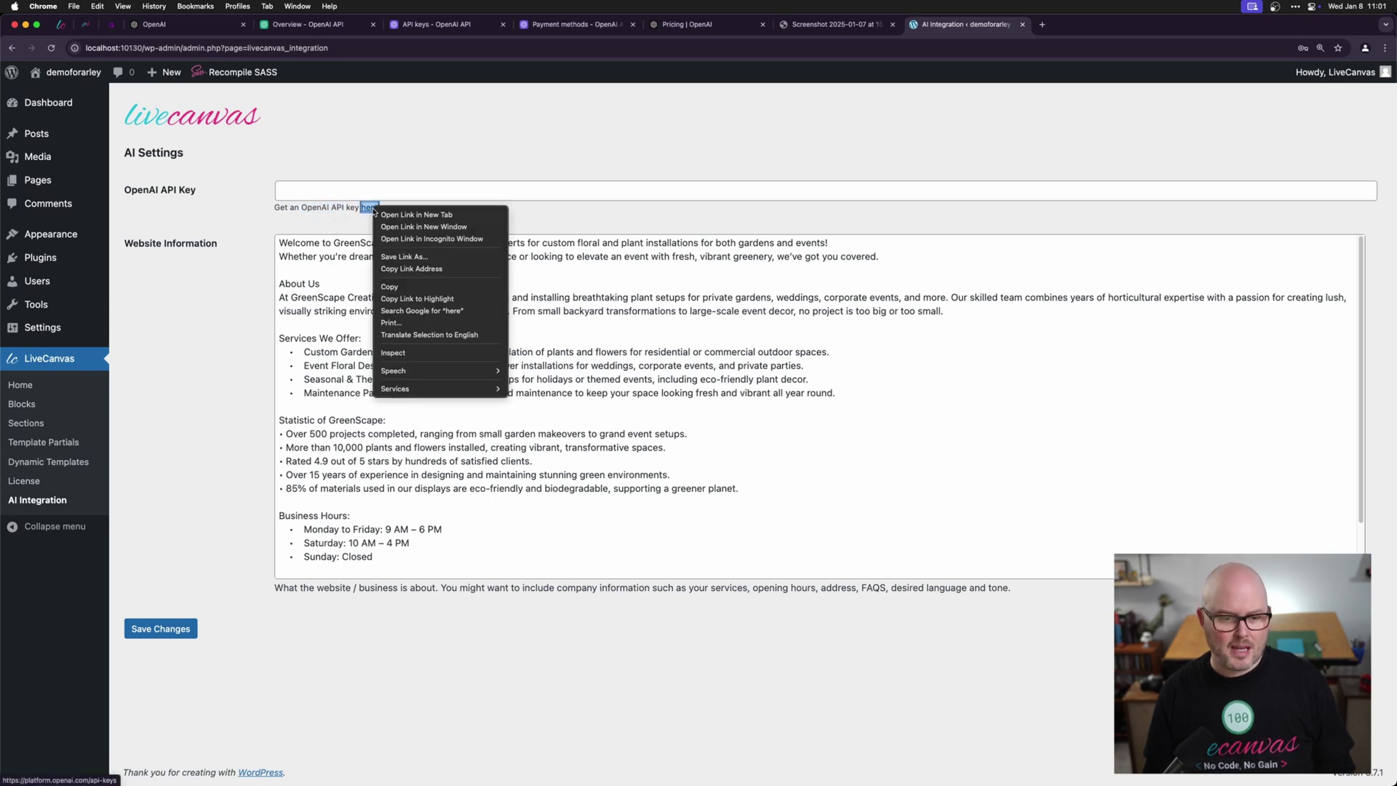
click(431, 238)
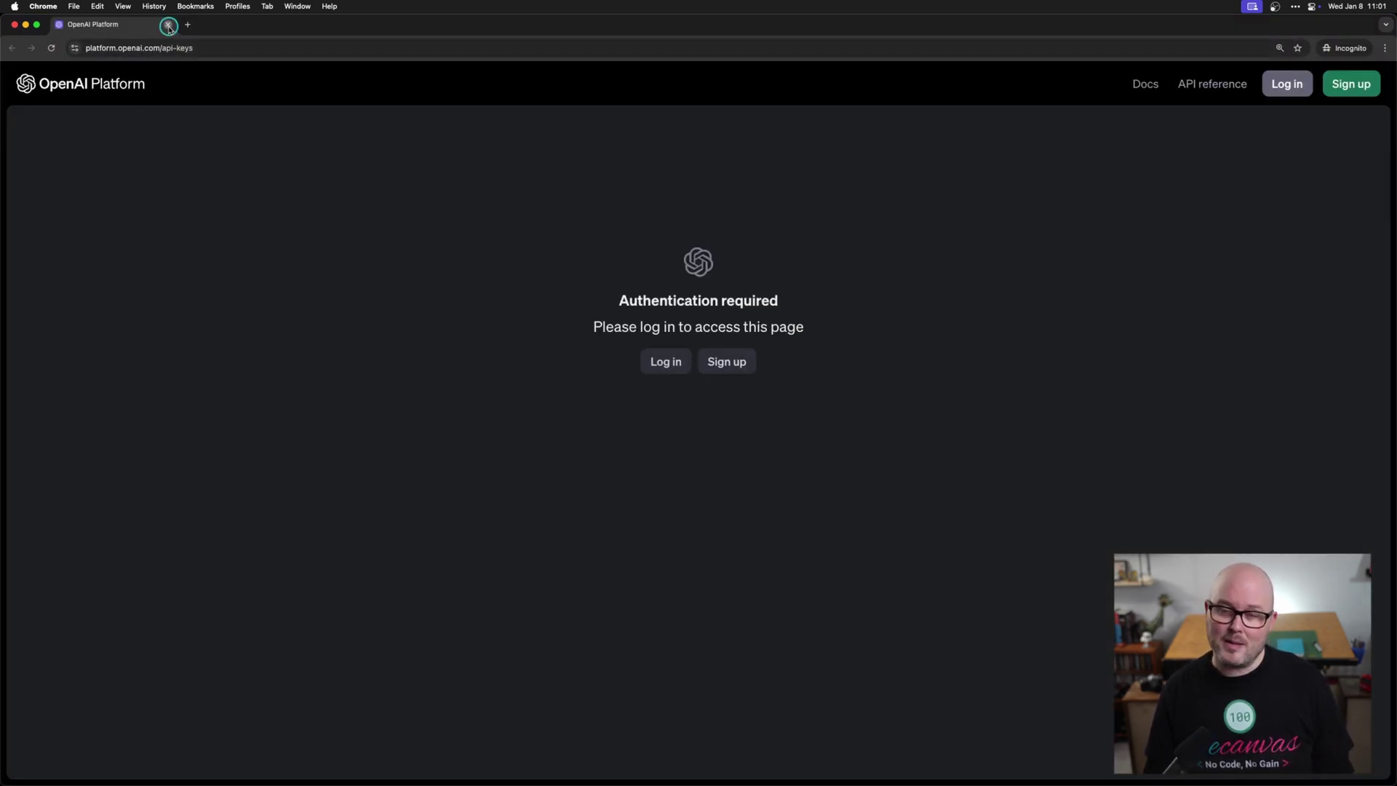
Step: Close the private window and log in to the OpenAI API developer platform
click(168, 25)
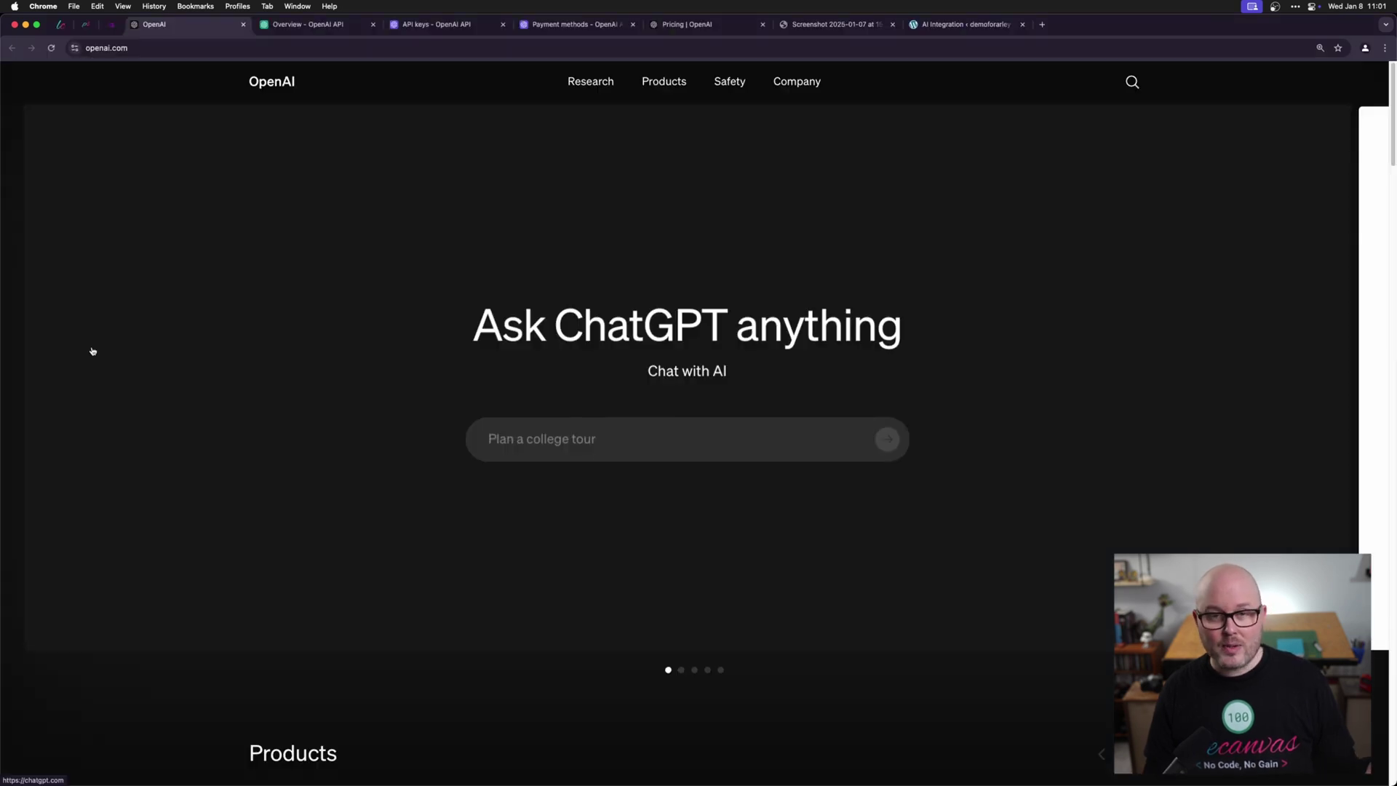
mouse_move(664, 85)
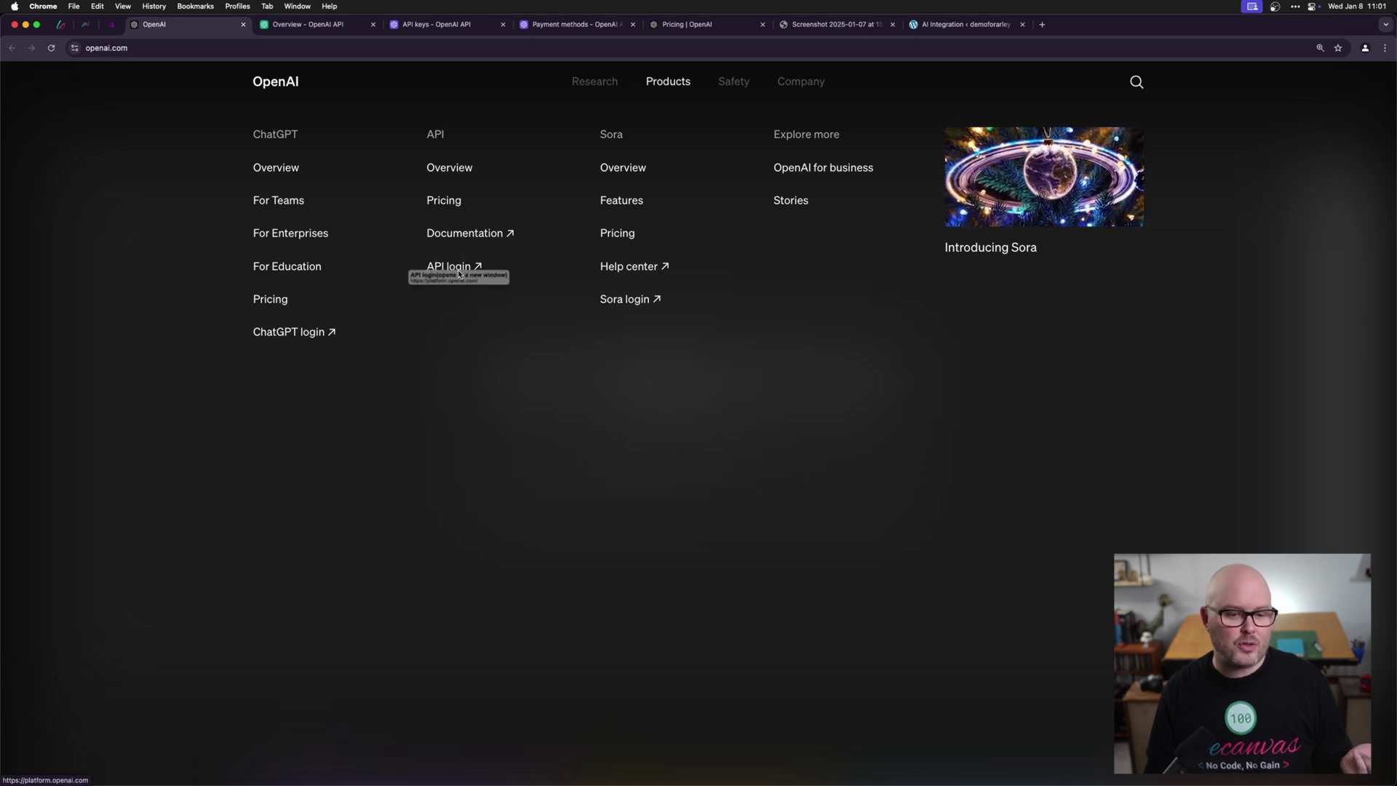
click(459, 273)
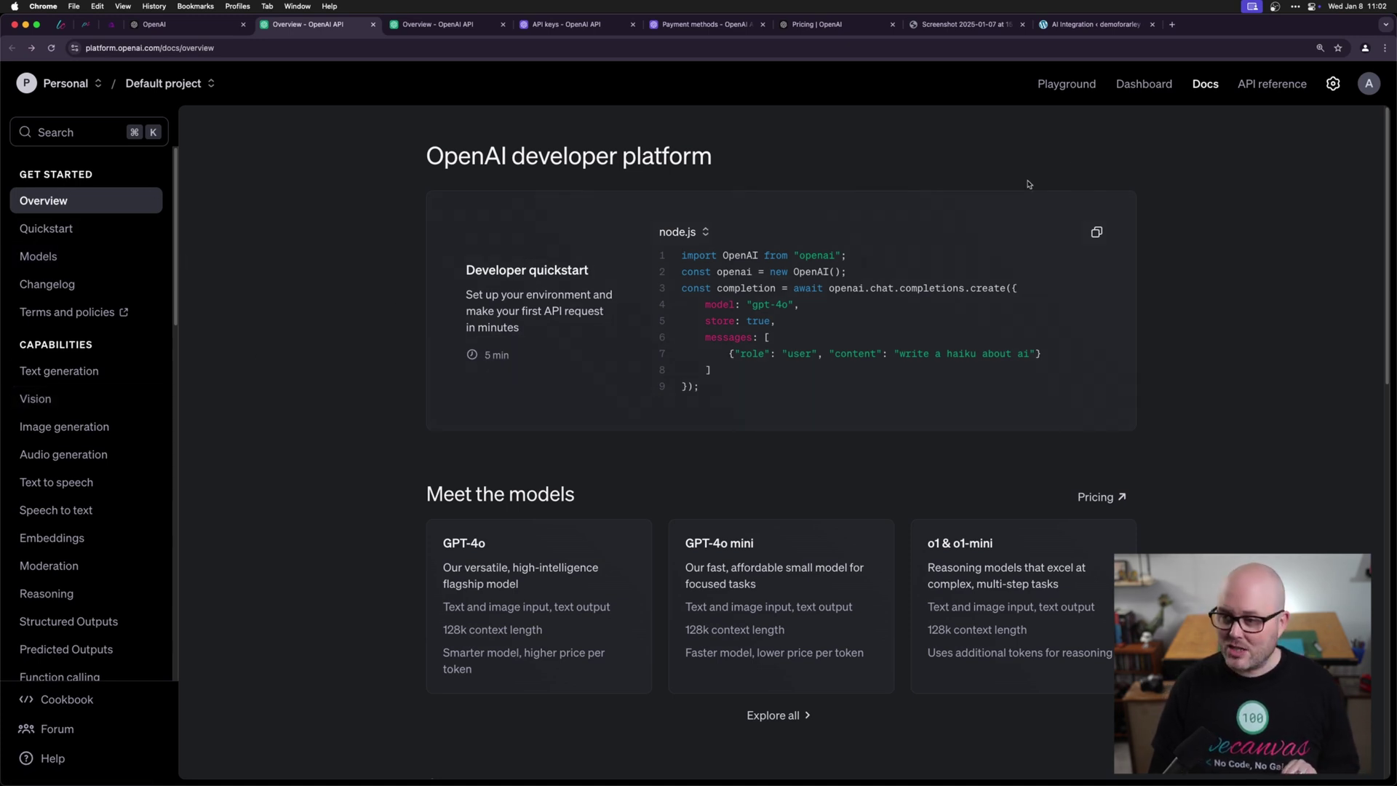
Step: From organization settings' API keys, start a new secret key named 'Dev 3'
click(1332, 83)
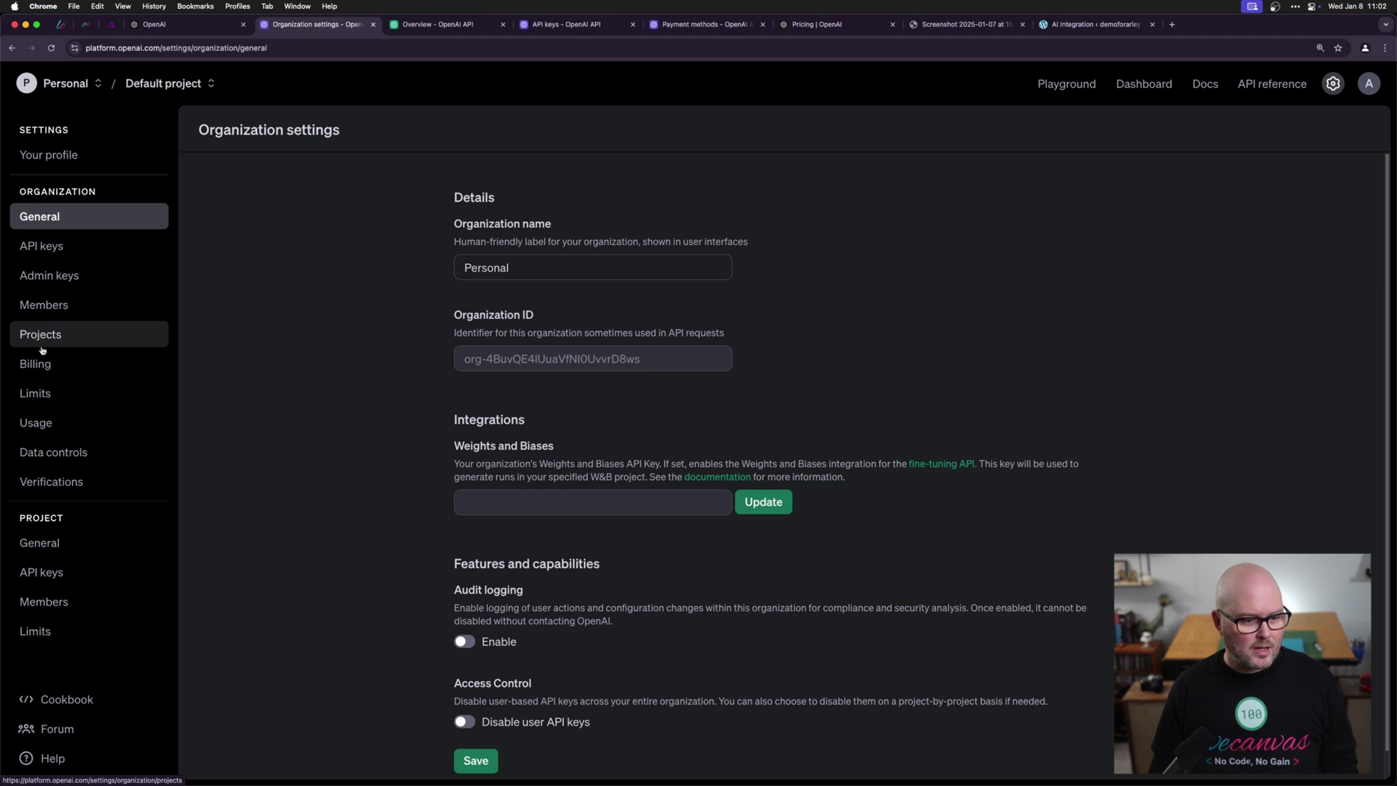
click(50, 250)
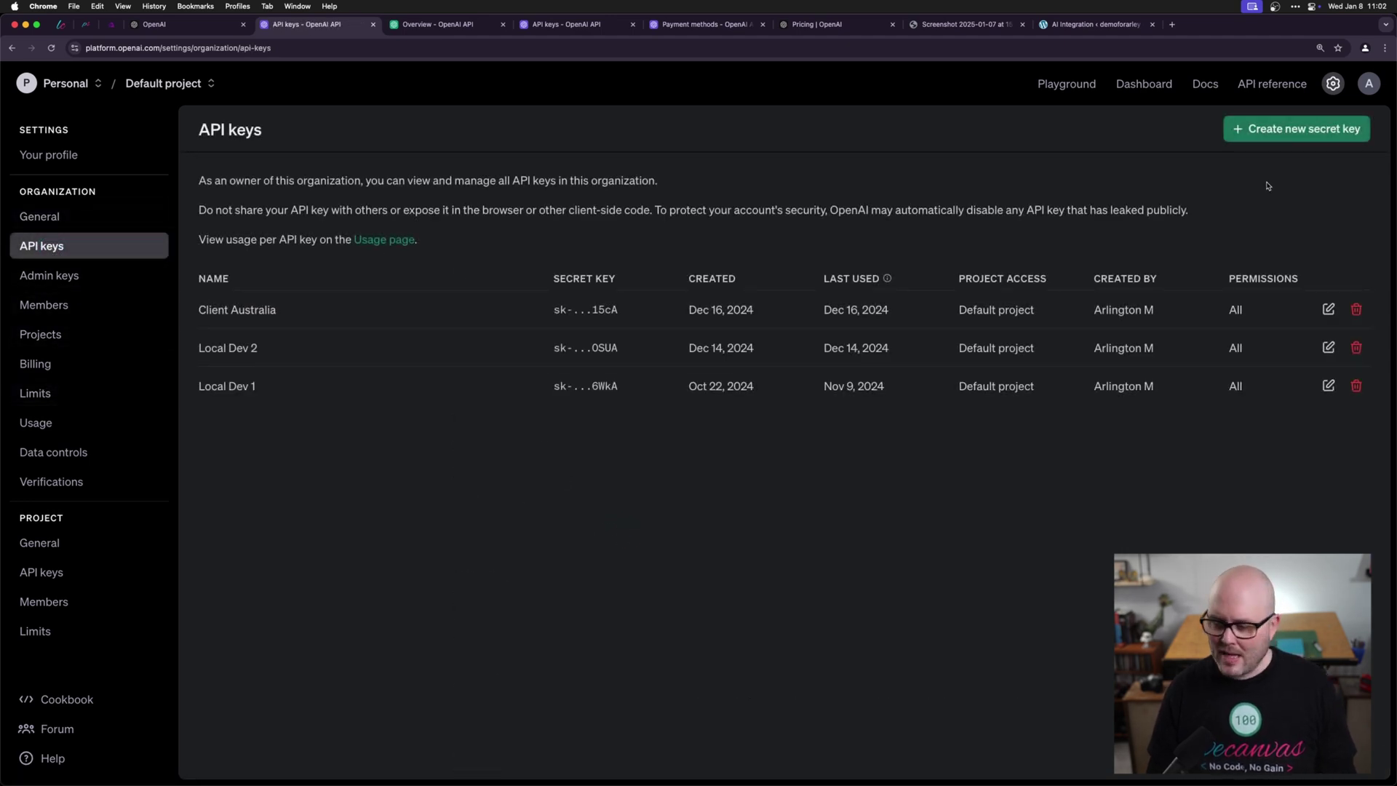
click(1295, 129)
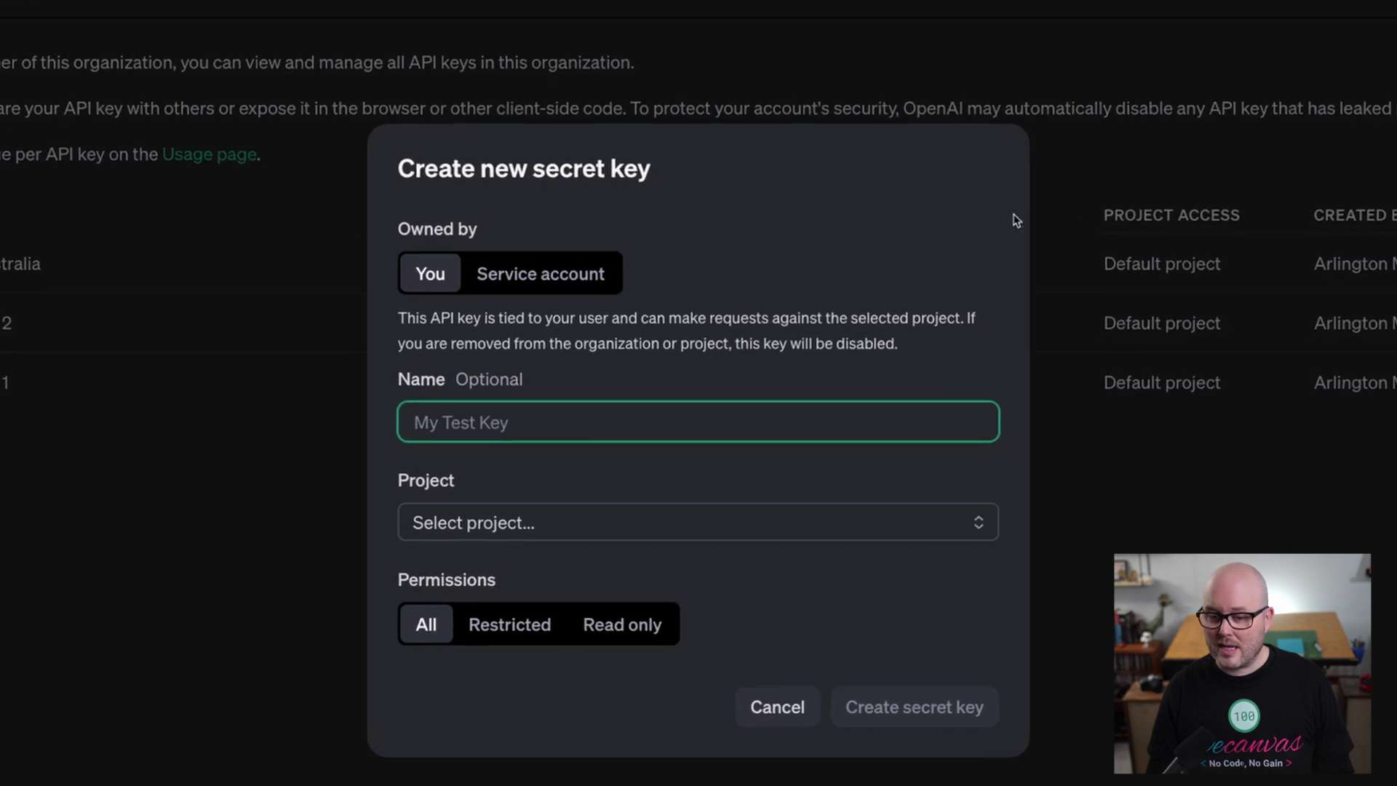
text(Dev 3)
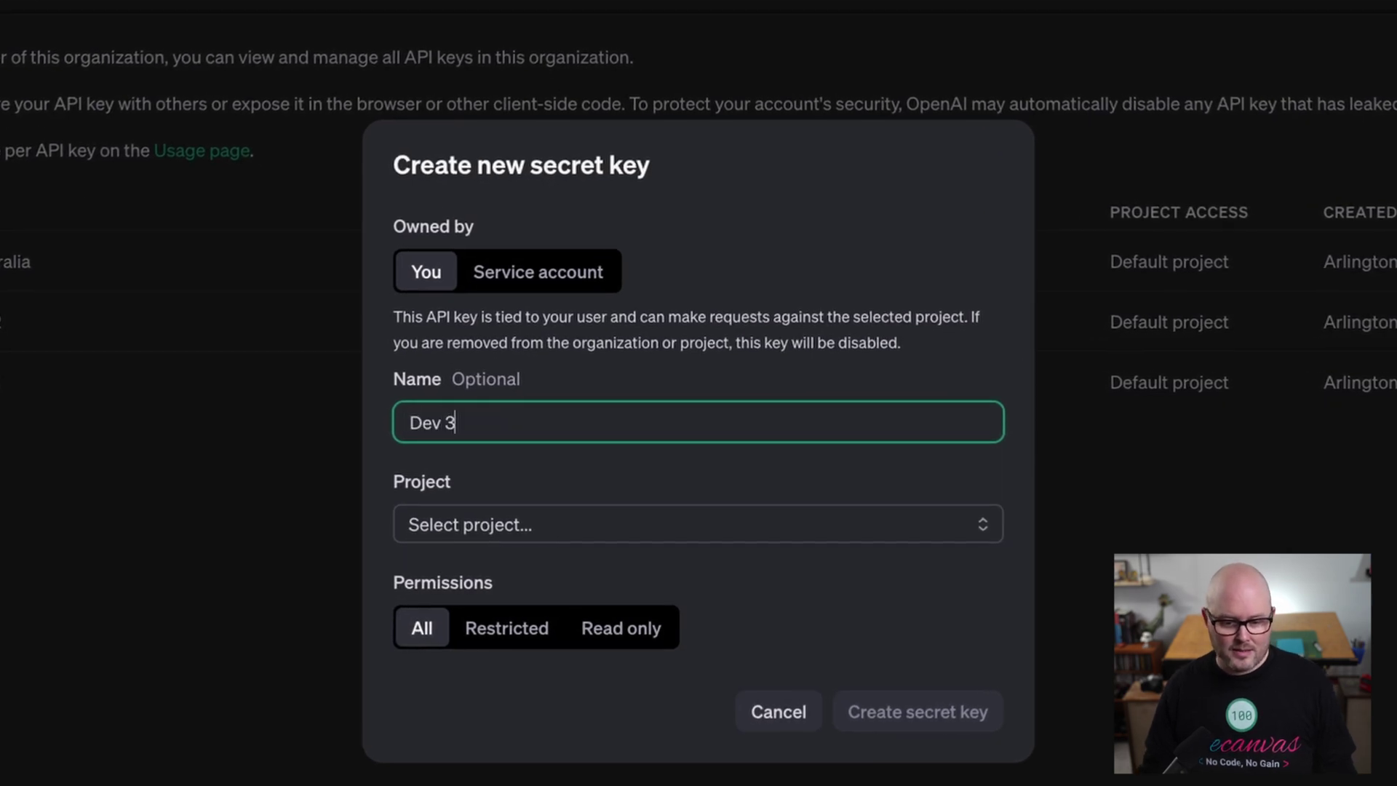
Step: Assign the key to the Default project, generate it, and copy it
click(455, 530)
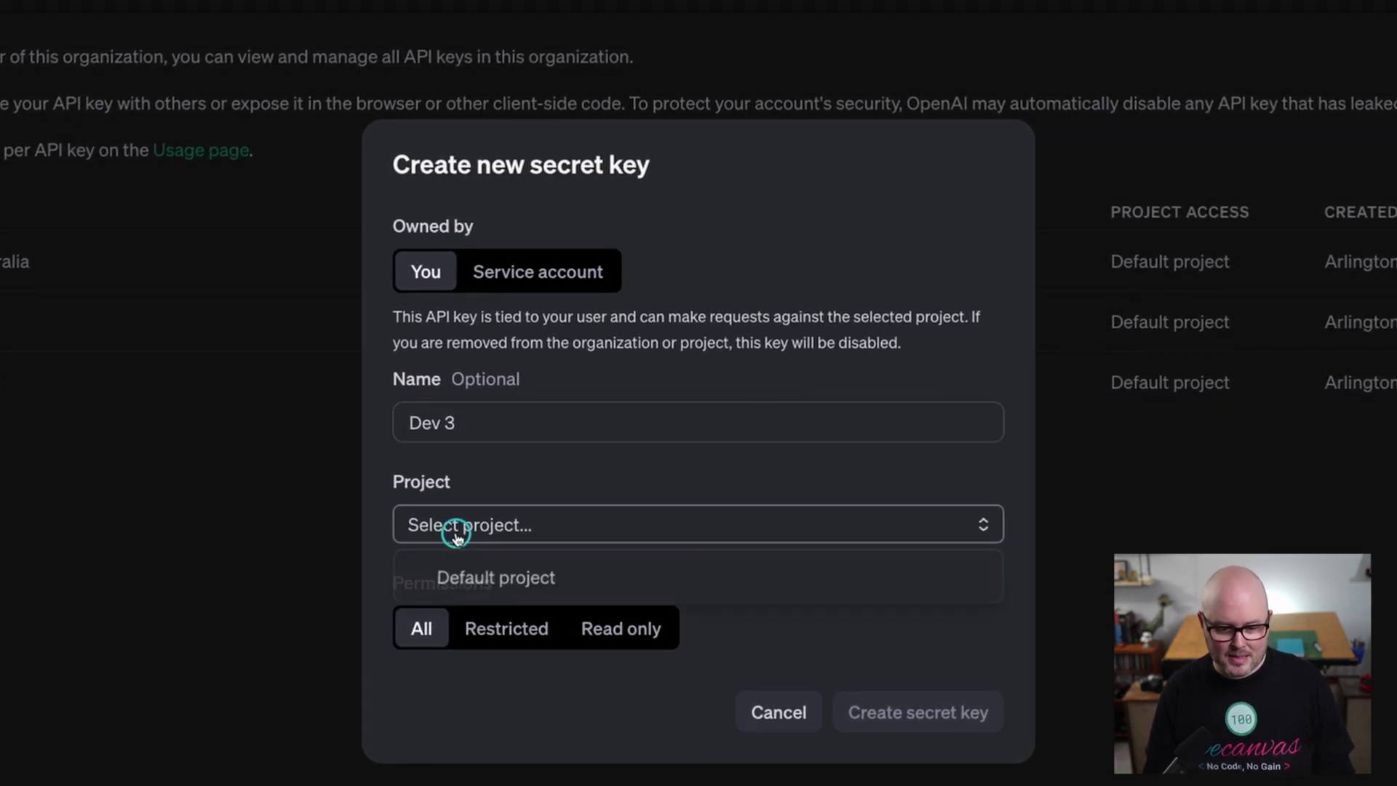
click(470, 580)
click(495, 712)
click(920, 713)
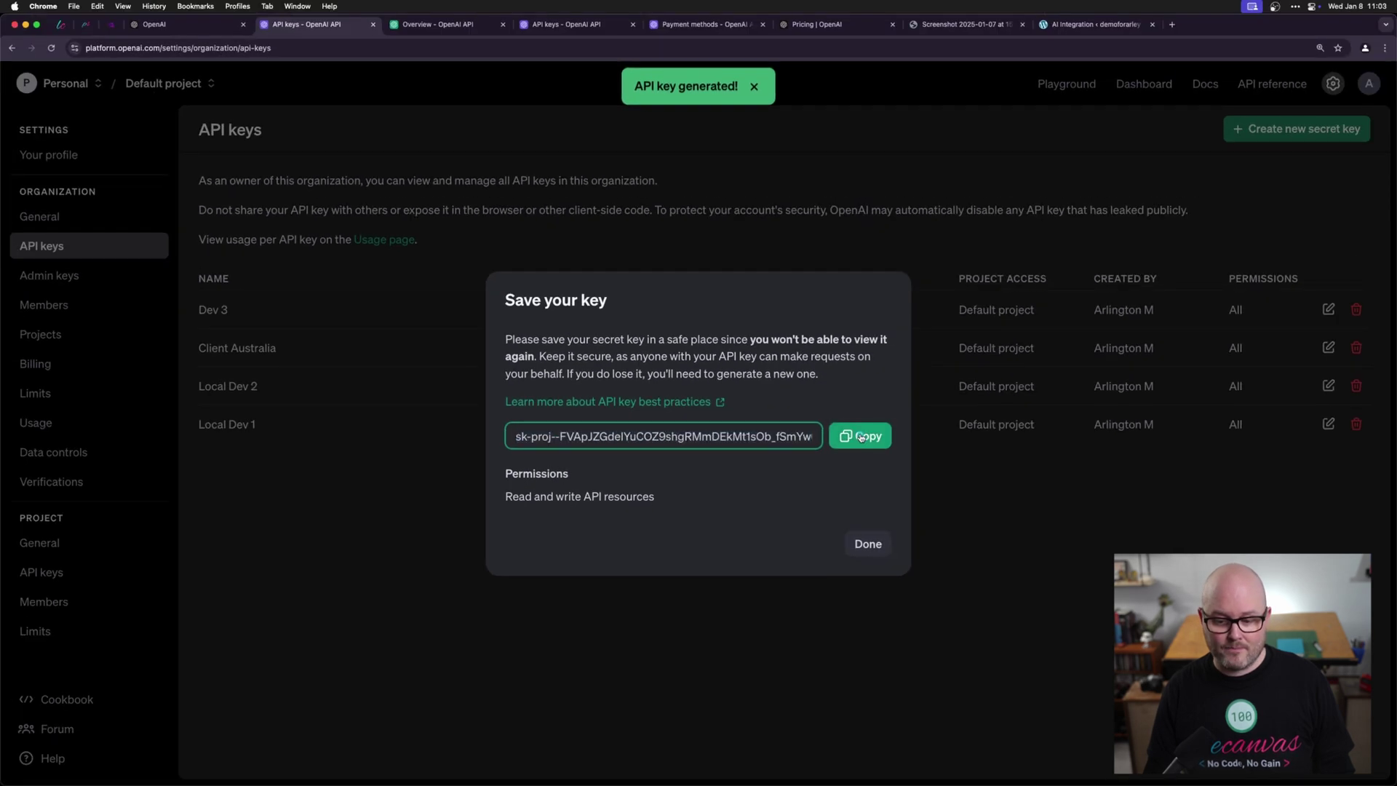
click(928, 452)
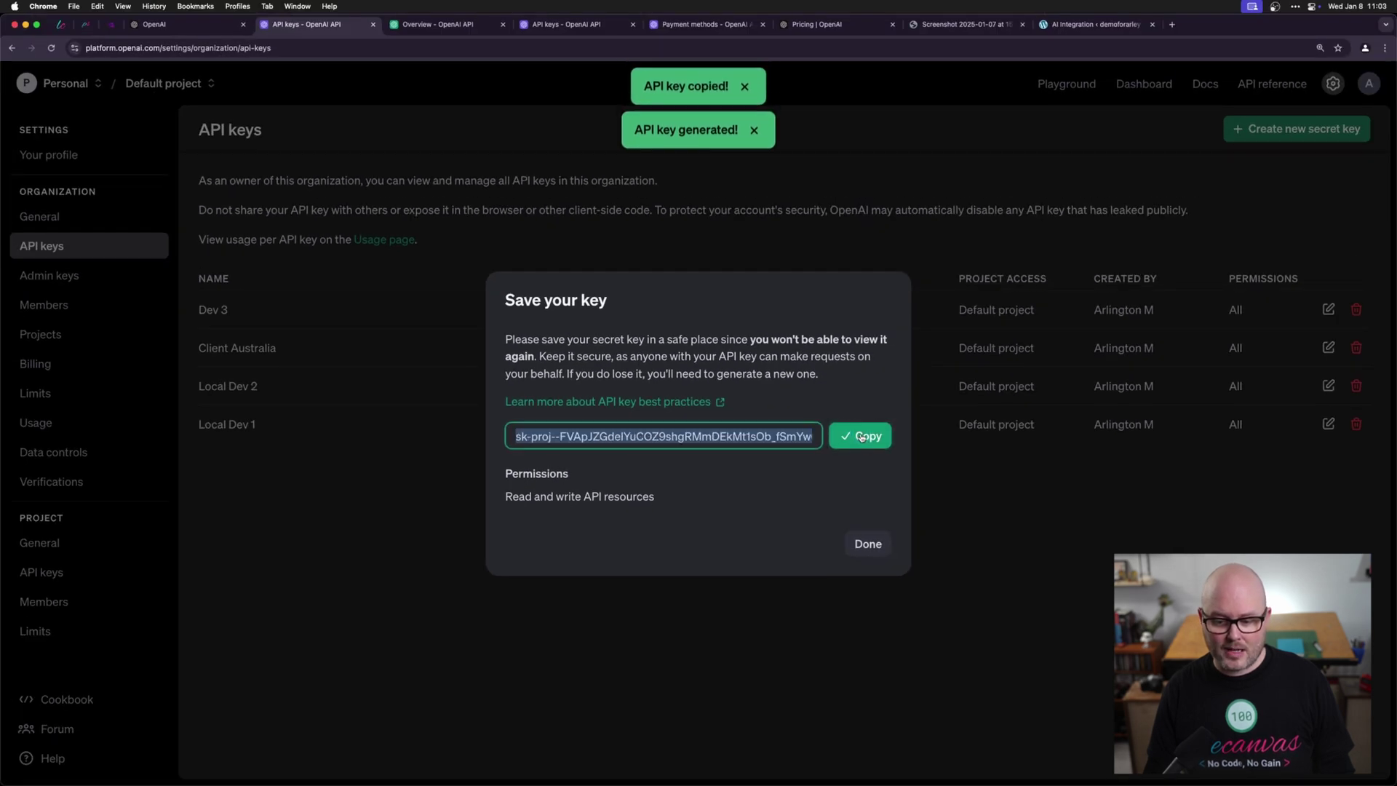
click(941, 608)
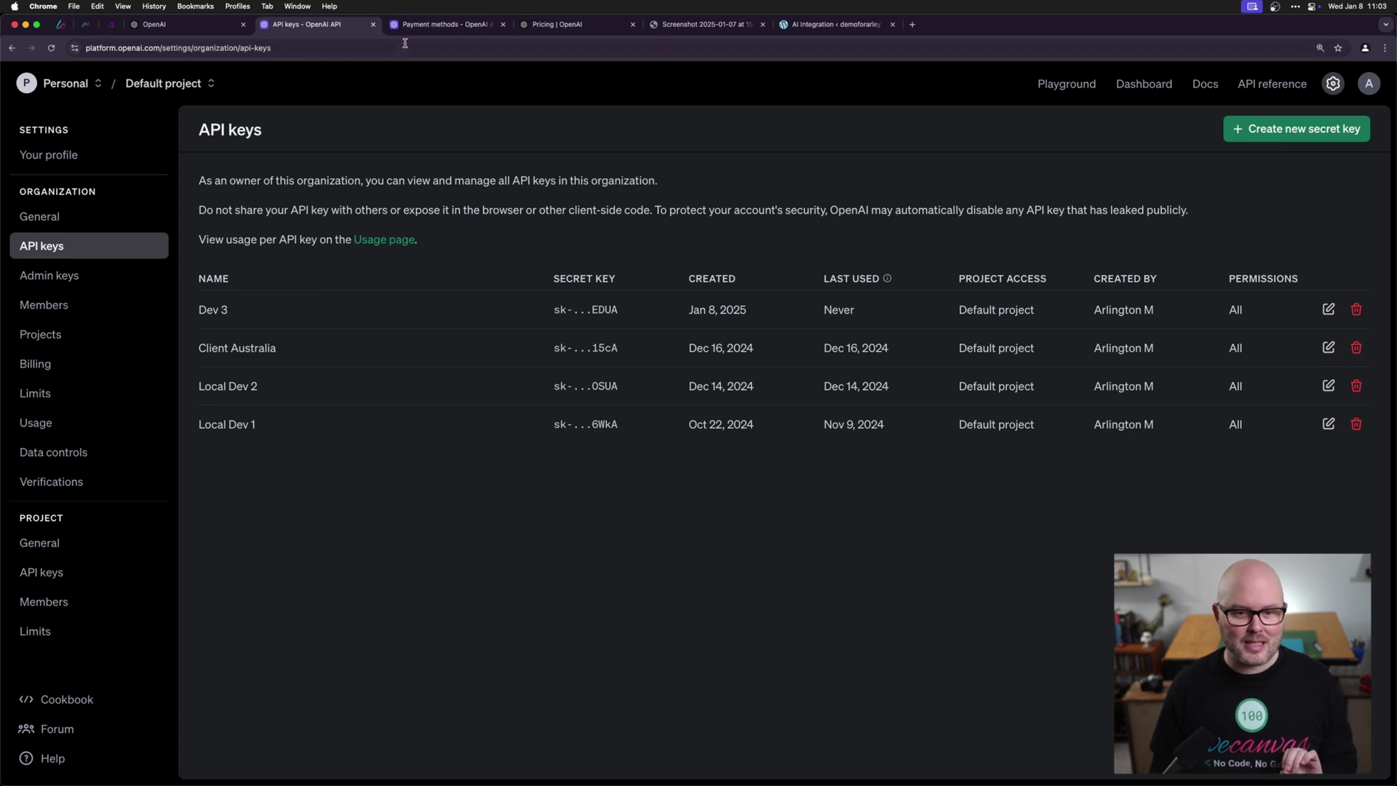
Step: Review the billing overview, comparing it with the free-trial billing screenshot
click(418, 25)
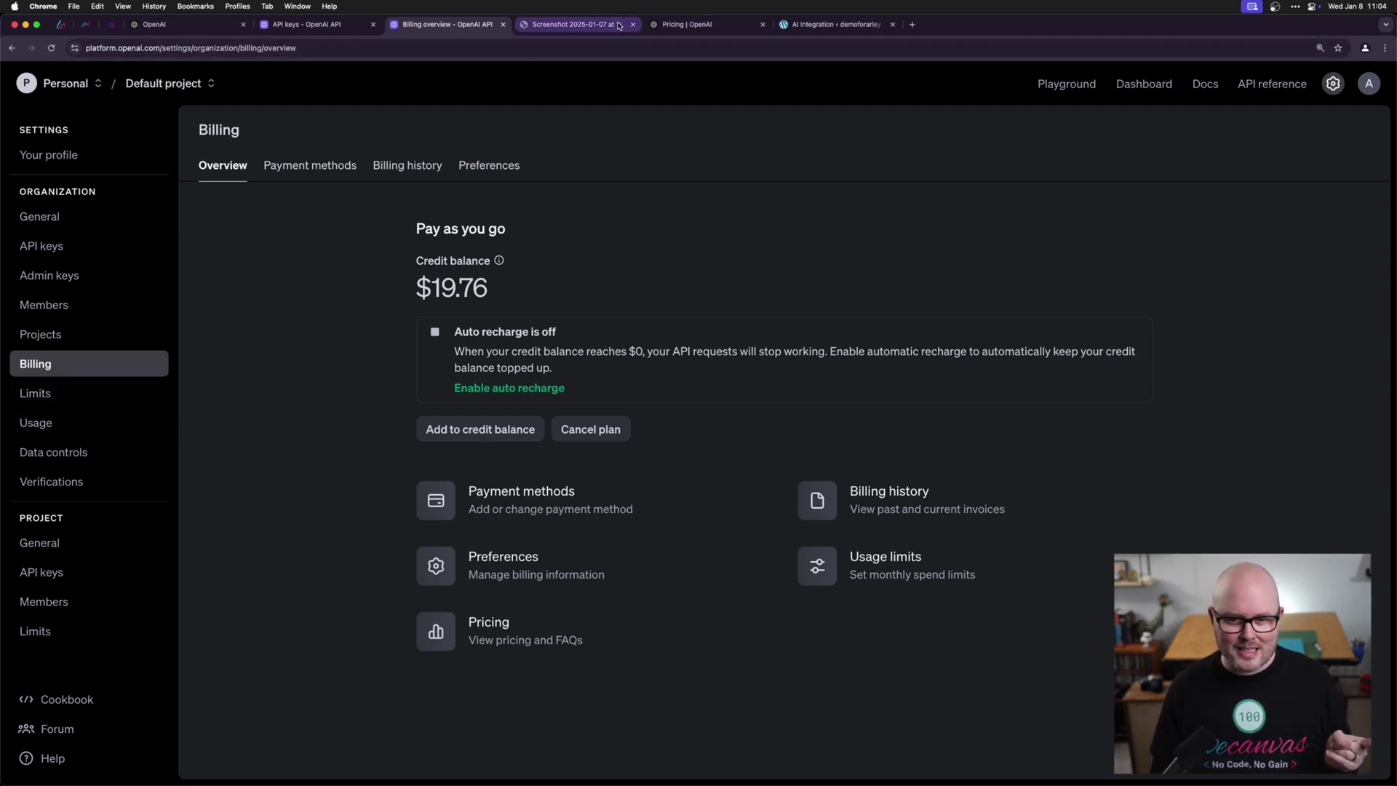
click(578, 24)
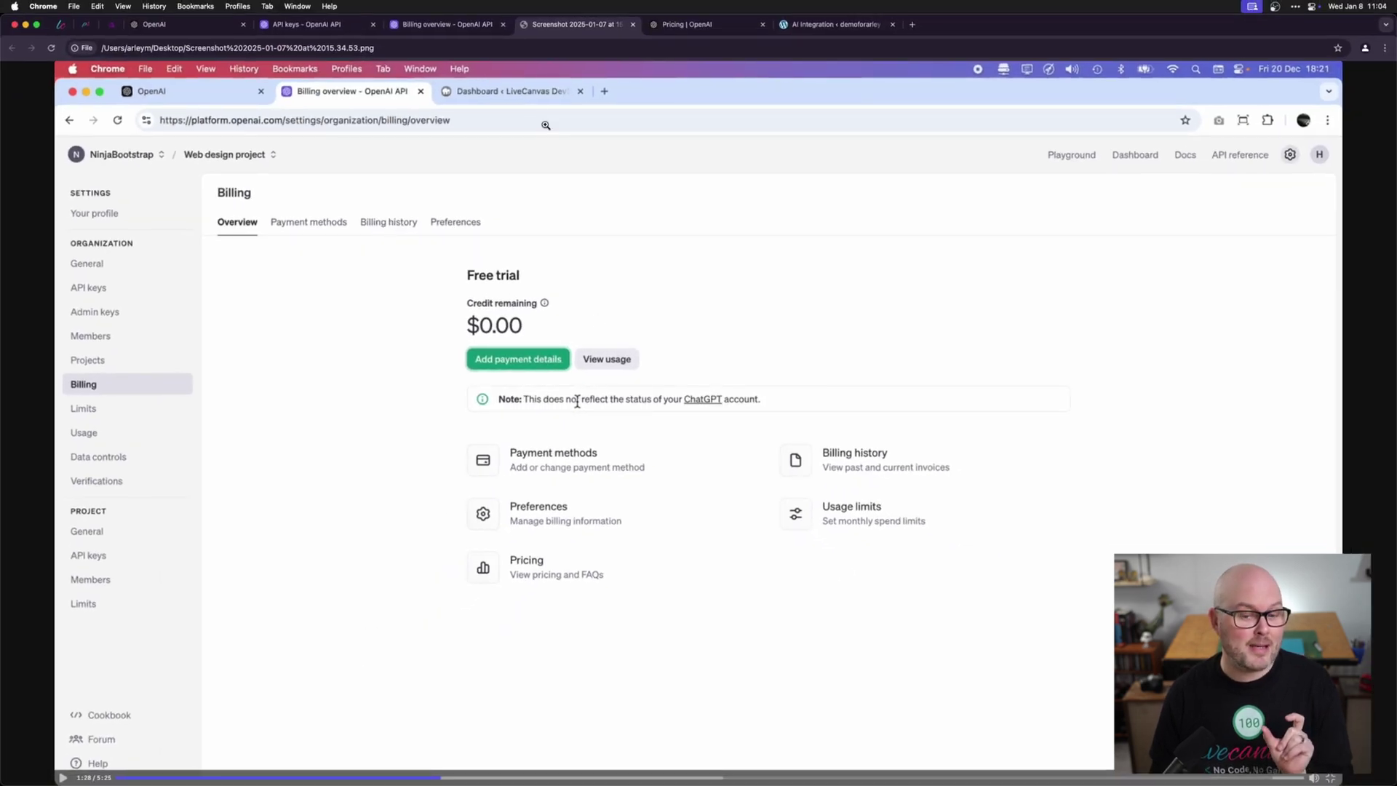
click(445, 24)
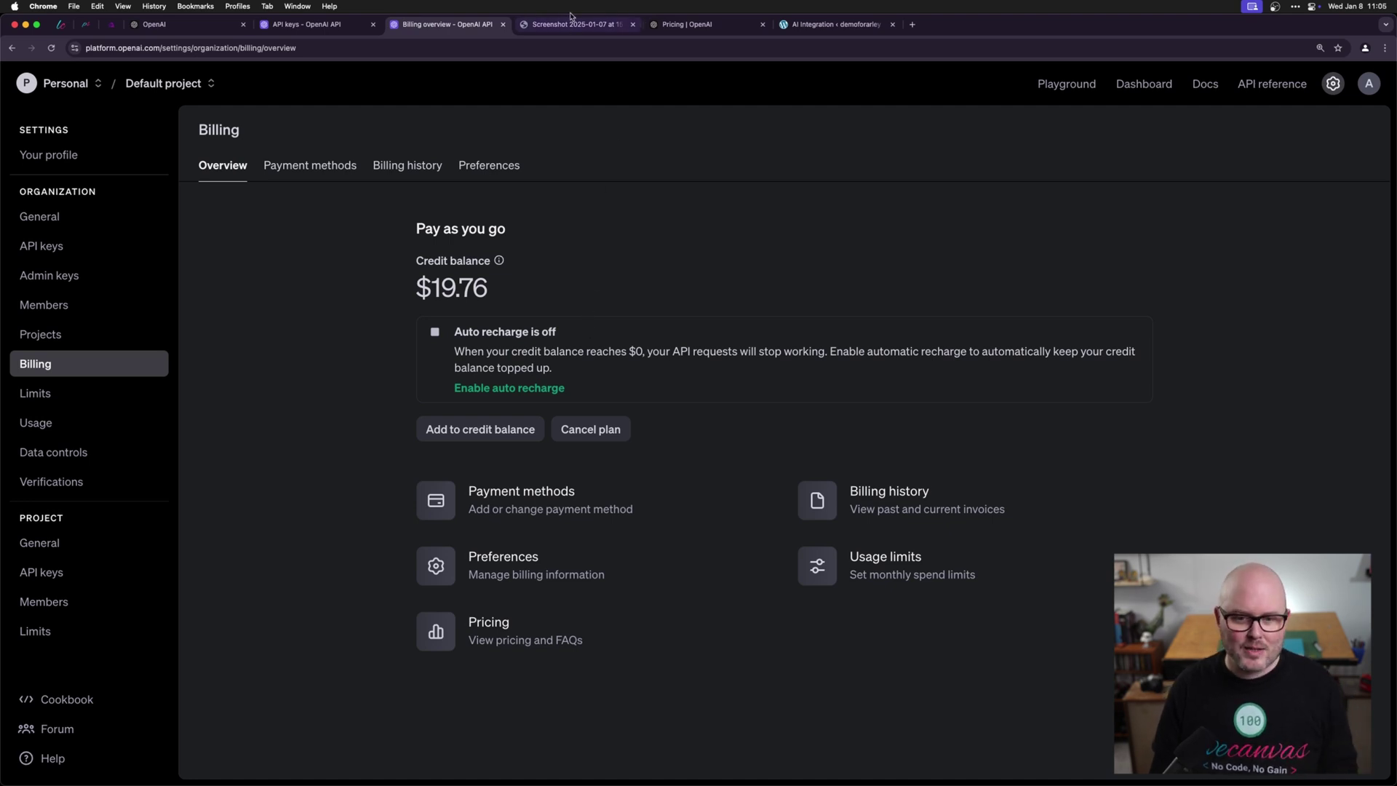
Step: Check the rate limits, then January usage cost: $0.00 of a $120.00 limit
click(35, 393)
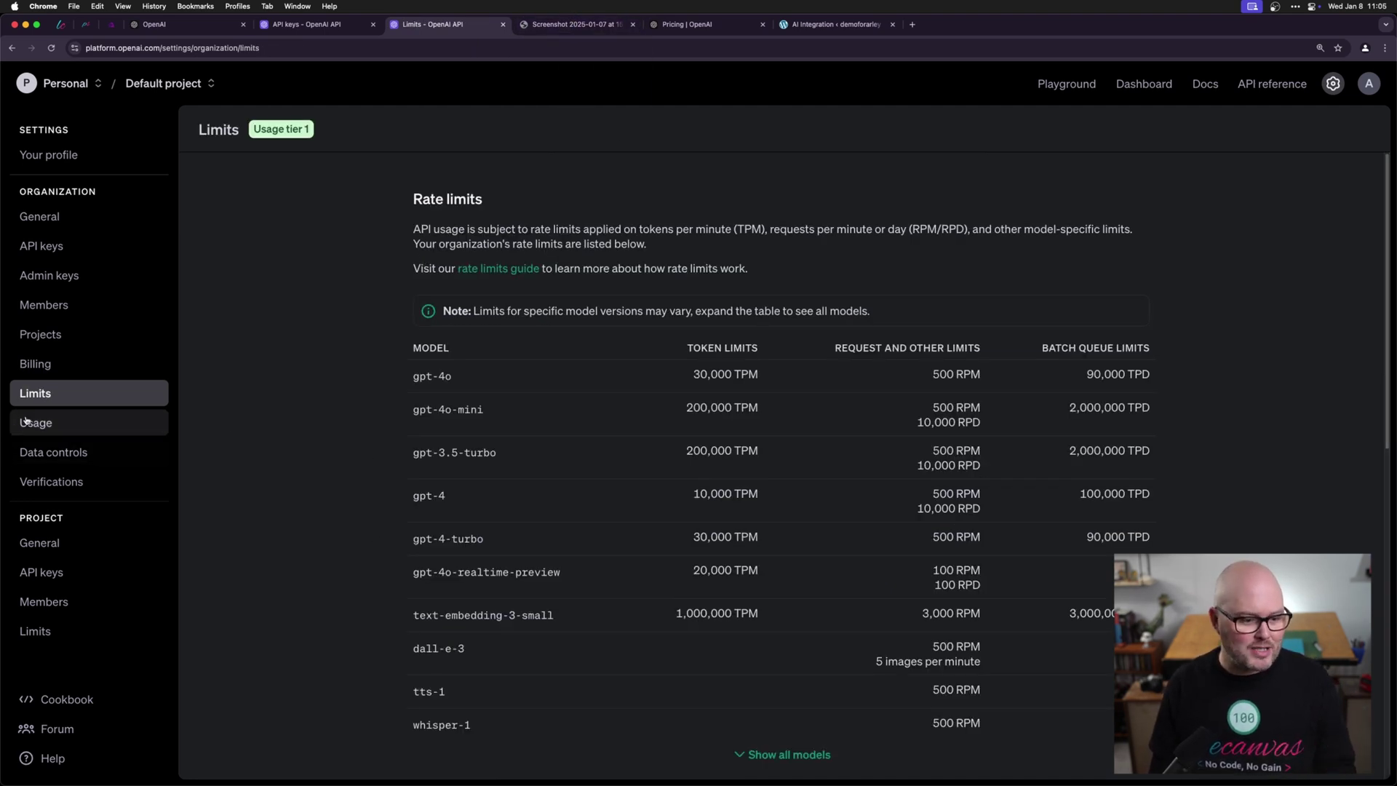
click(55, 420)
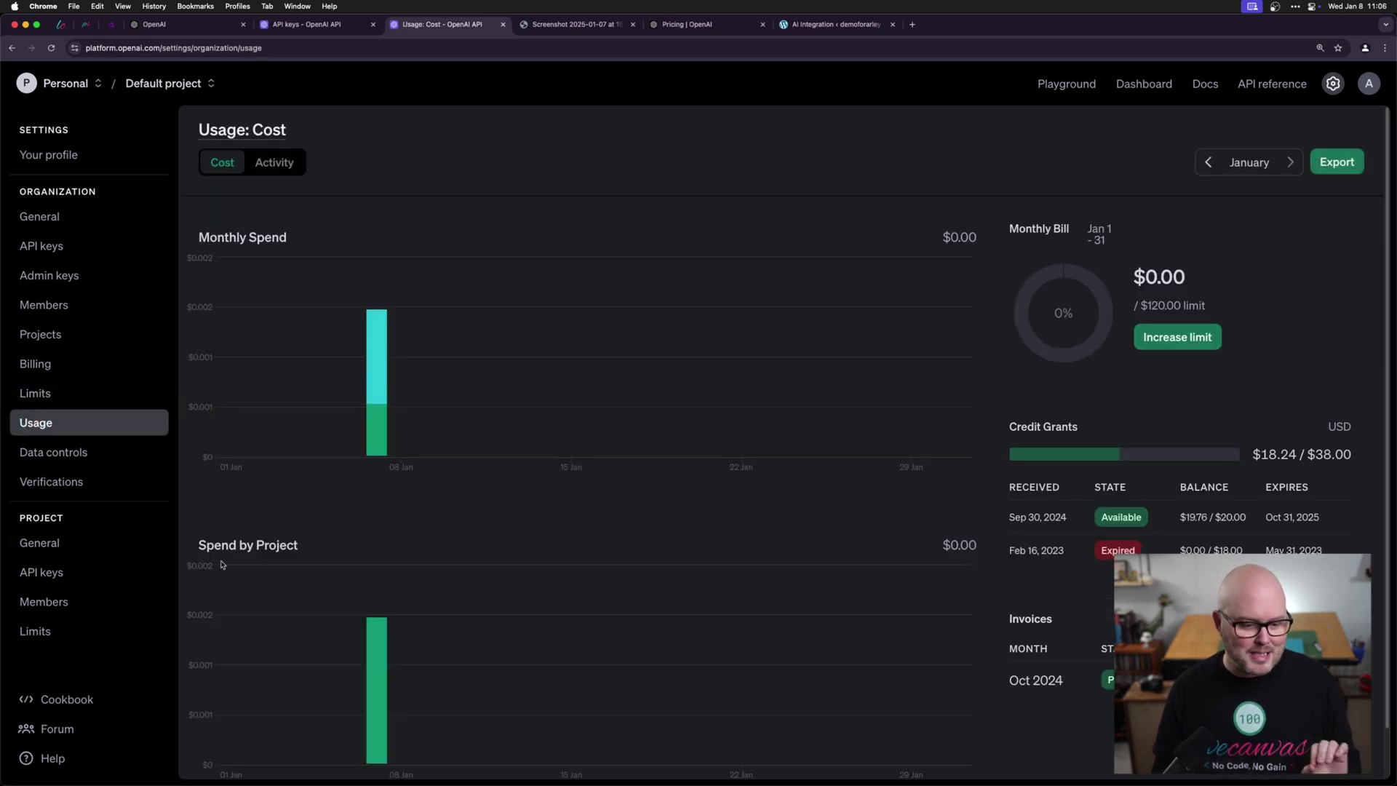
mouse_move(374, 356)
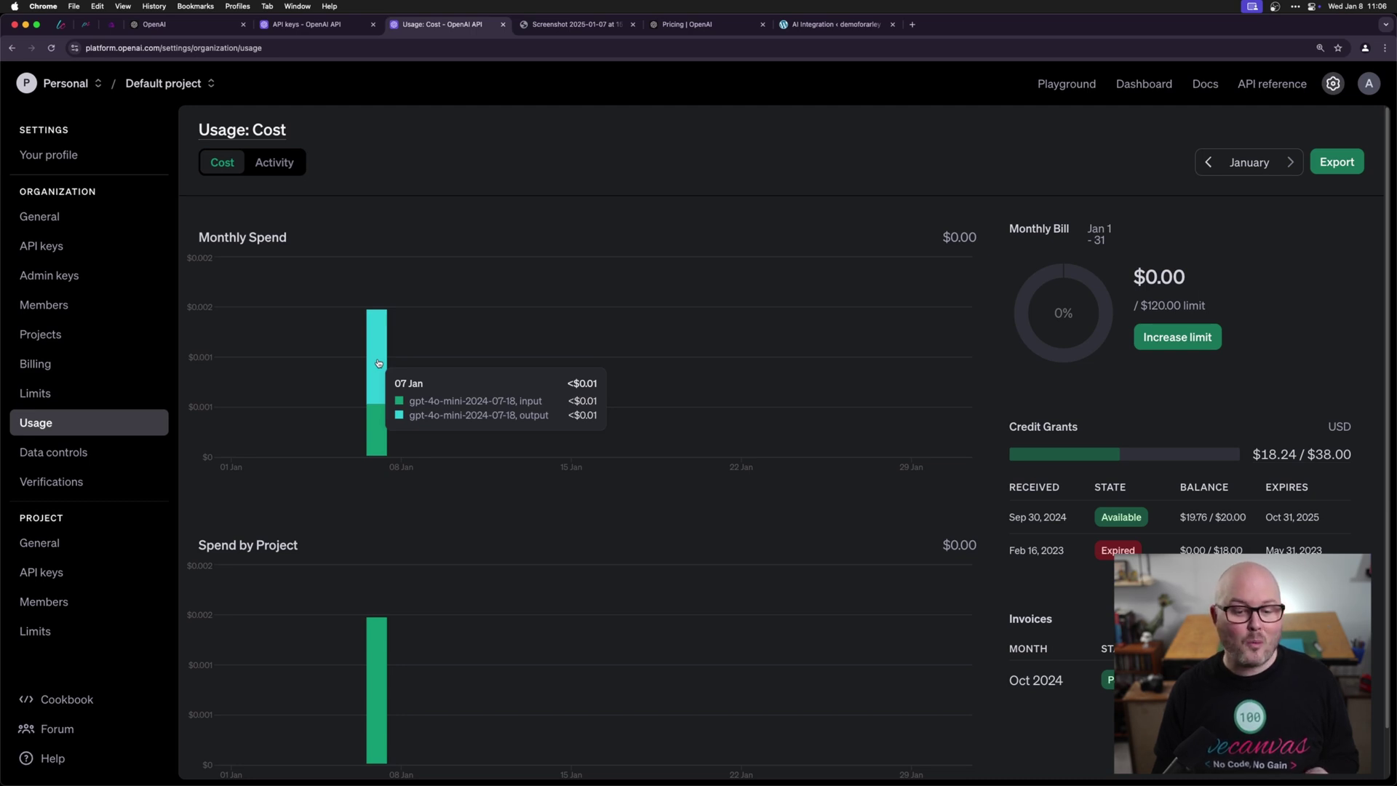
Step: On the OpenAI Pricing page, find the GPT-4o input token price
click(684, 24)
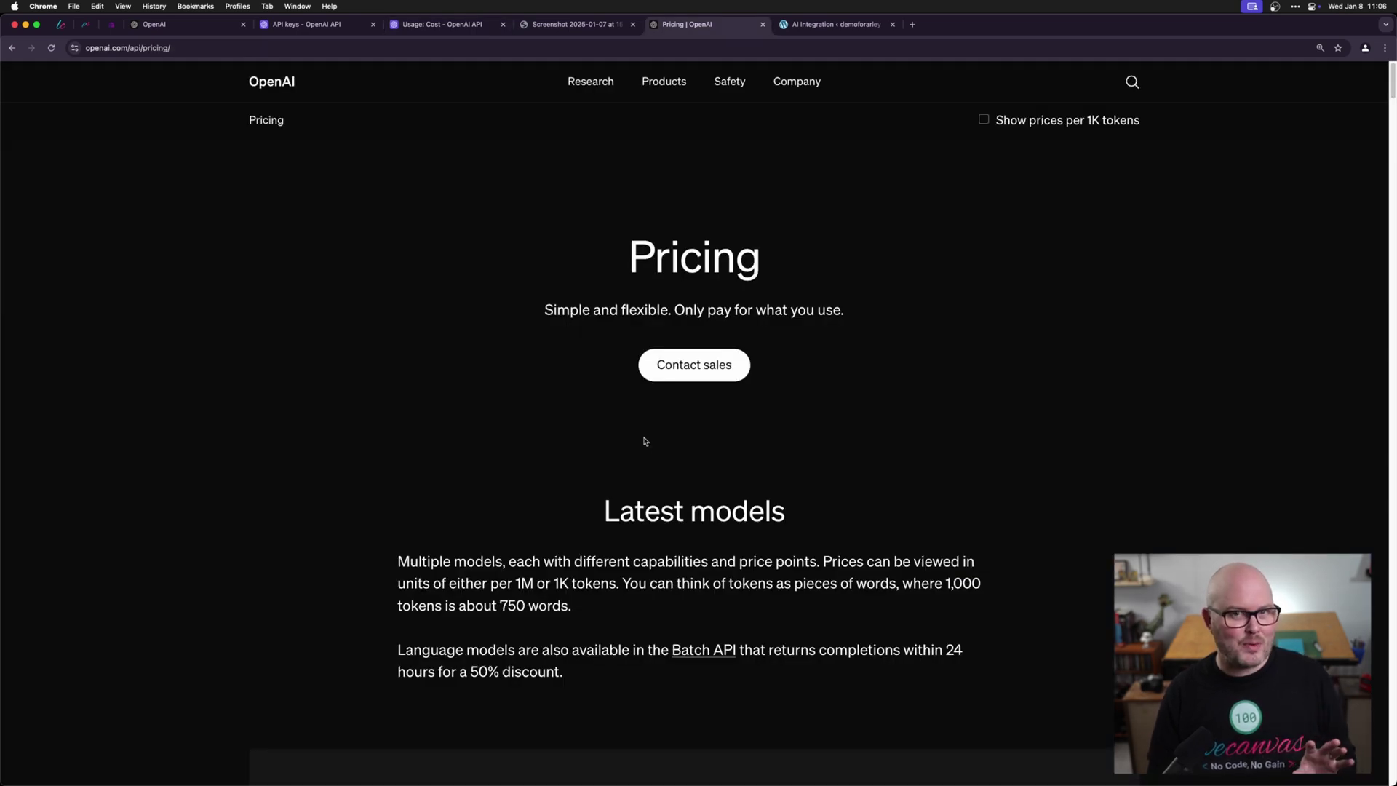
scroll(609, 458, down, 7)
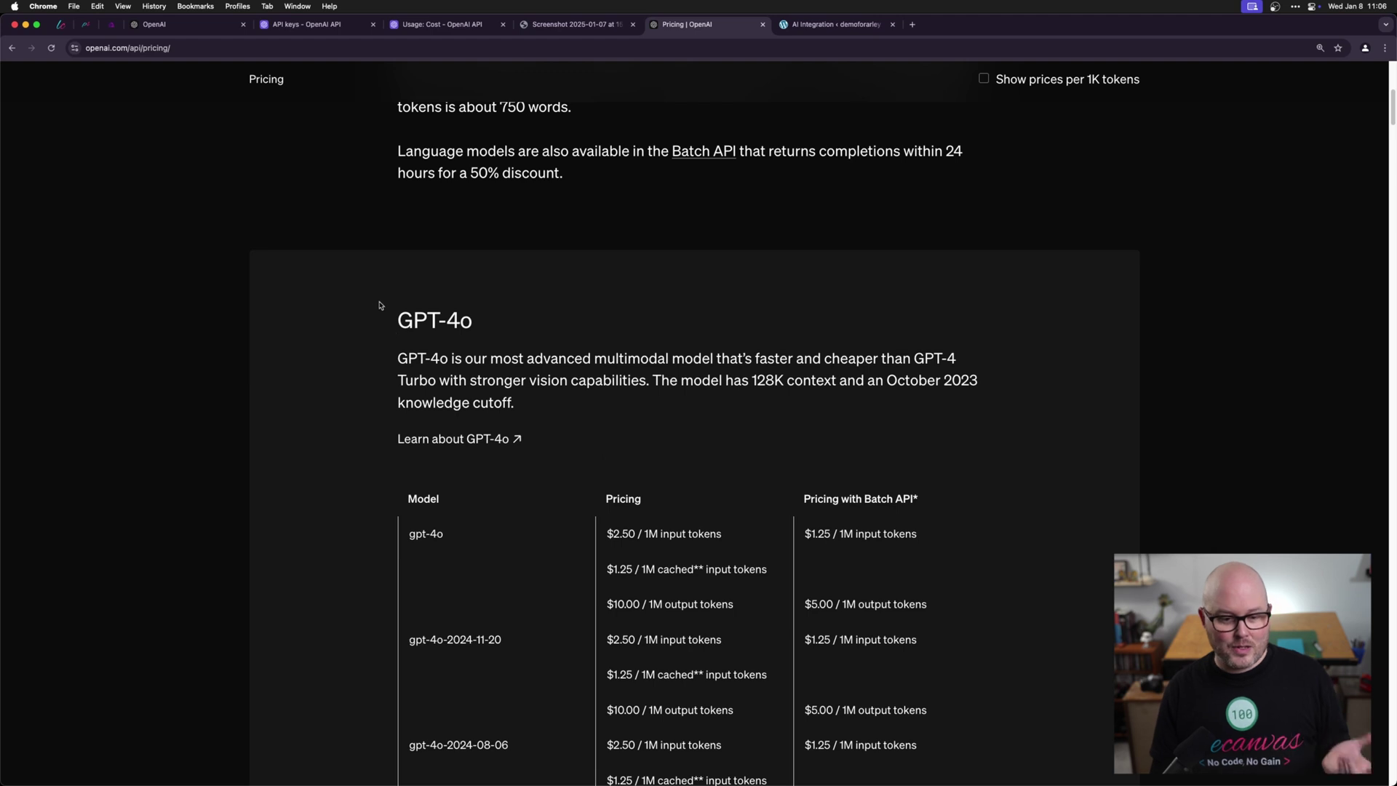
drag(407, 316, 501, 347)
drag(606, 533, 677, 533)
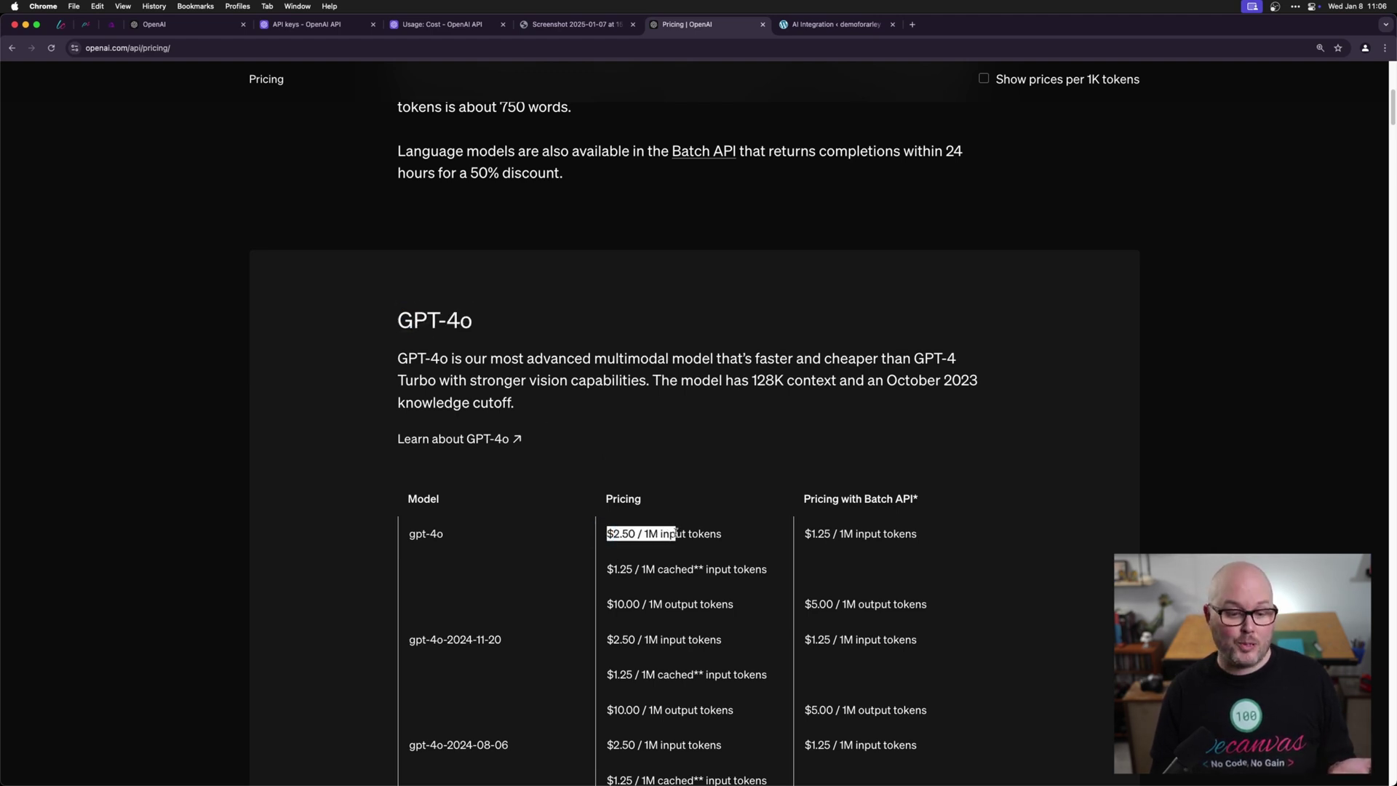
Step: Compare the GPT-4o mini pricing table, then return to the top
scroll(677, 535, down, 20)
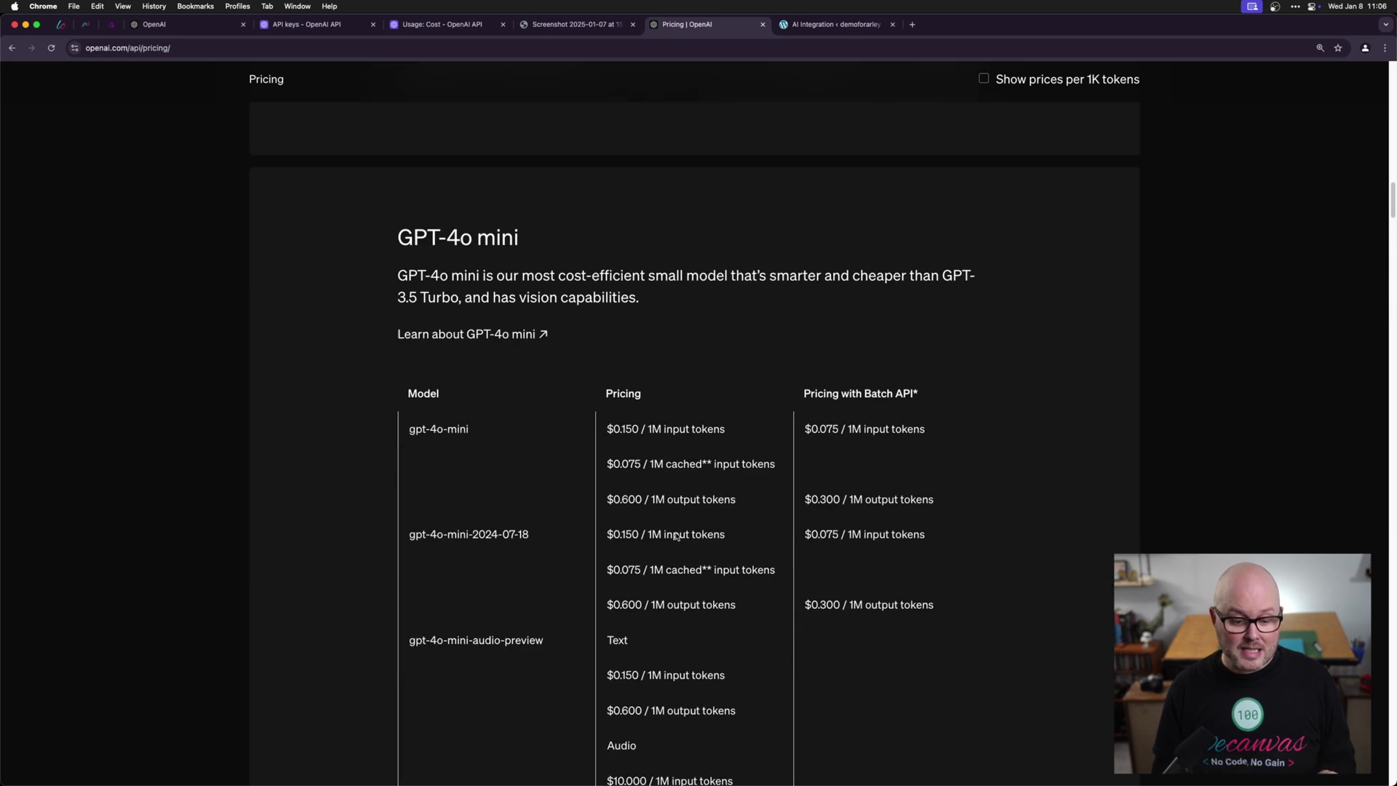
scroll(676, 536, down, 1)
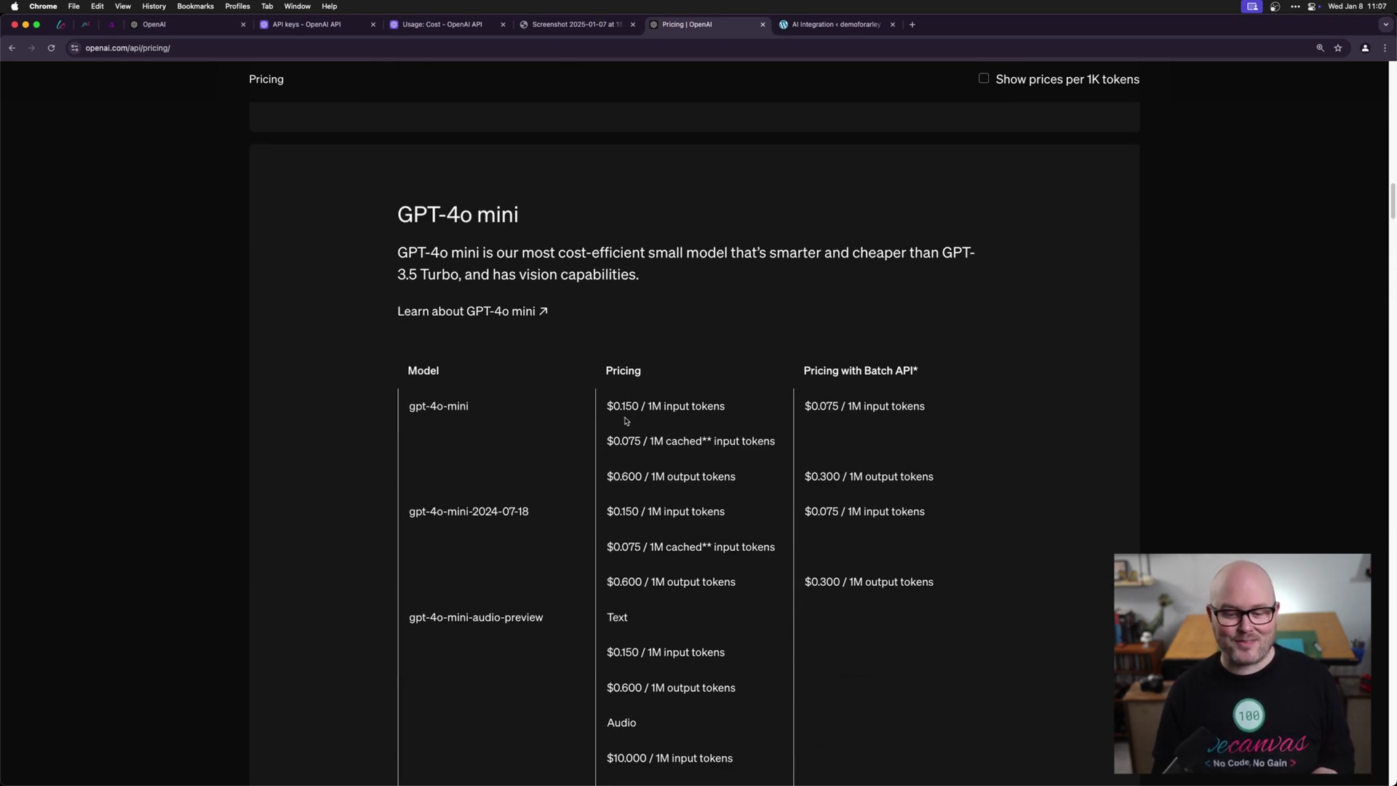
double_click(479, 211)
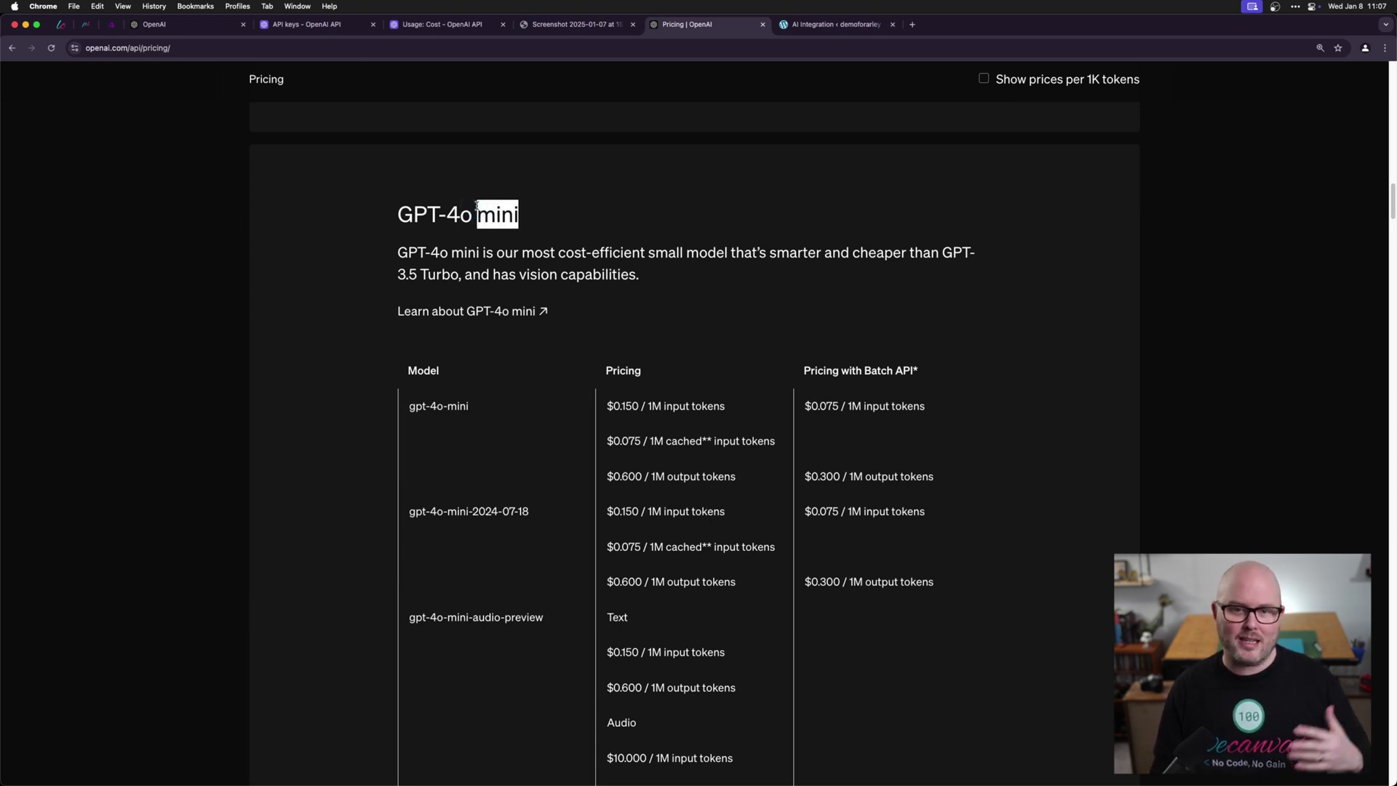
scroll(618, 360, down, 20)
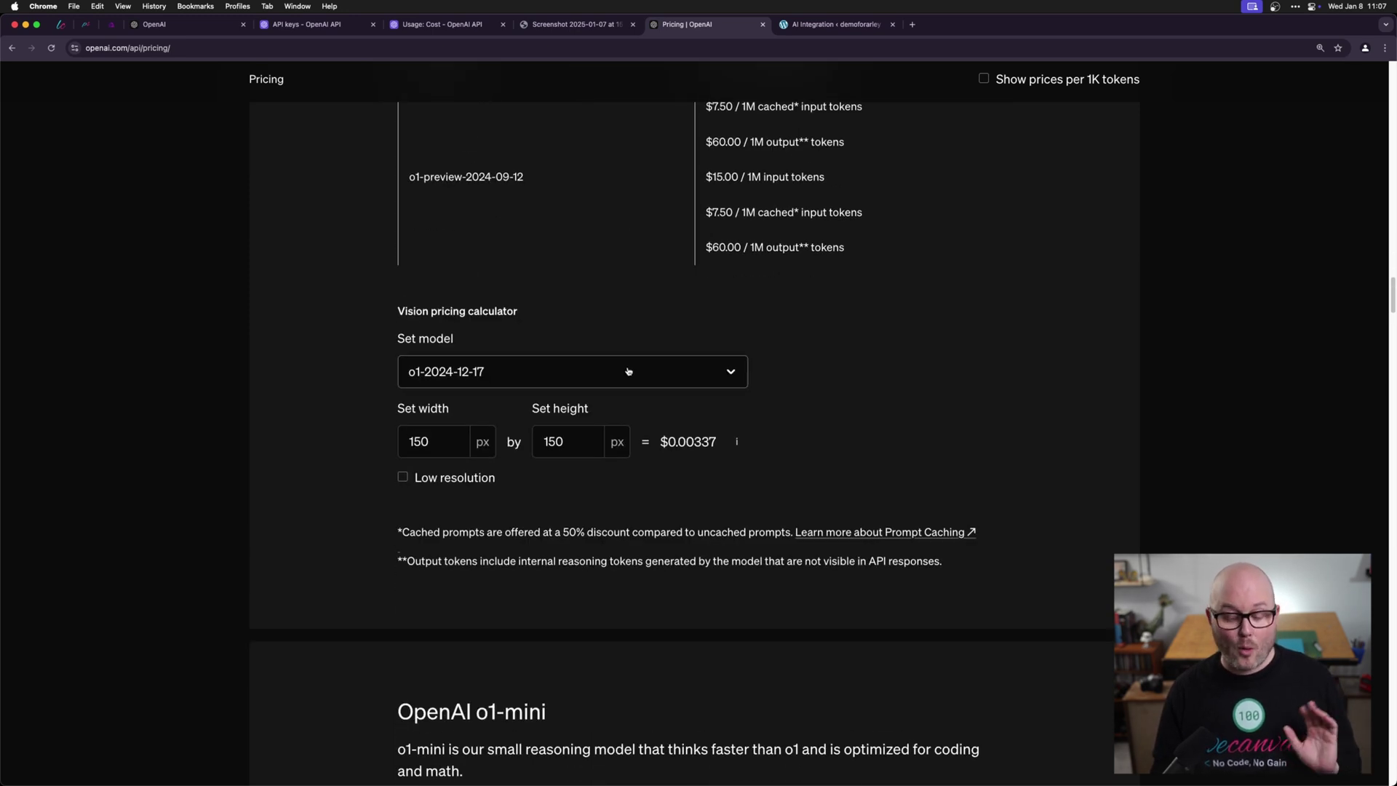
scroll(625, 368, up, 5)
scroll(628, 370, up, 15)
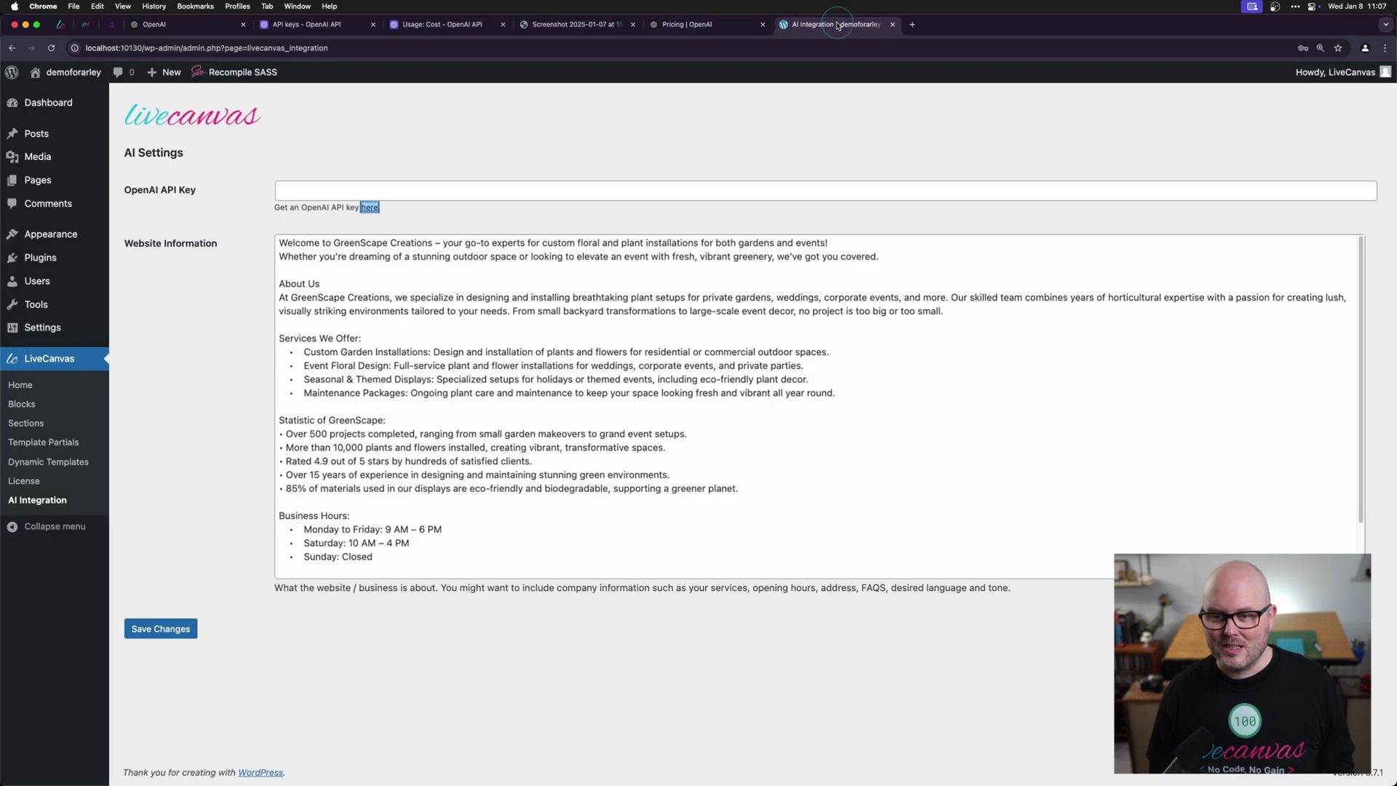
Step: Fill the saved OpenAI API key into AI Settings, save, and go to Pages
click(833, 24)
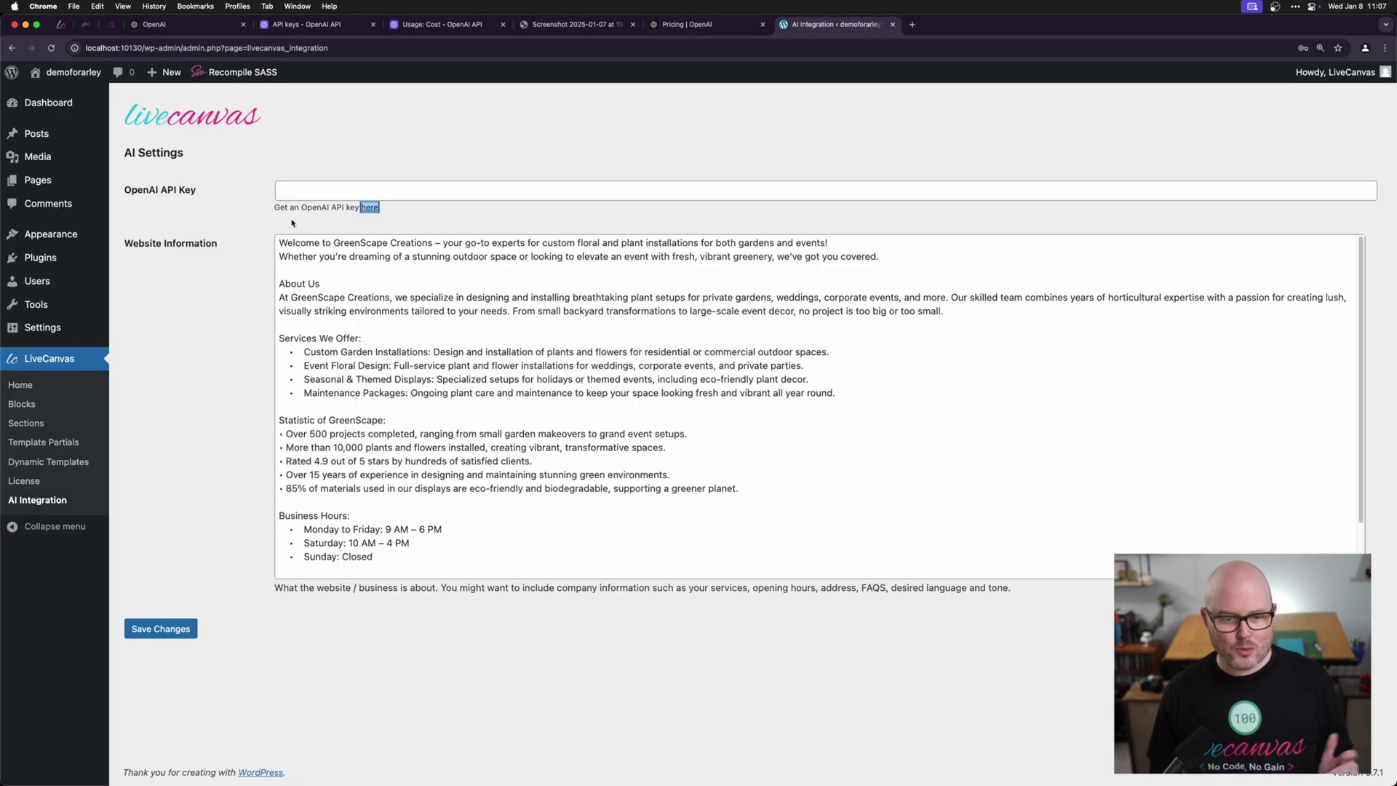
click(334, 191)
click(386, 222)
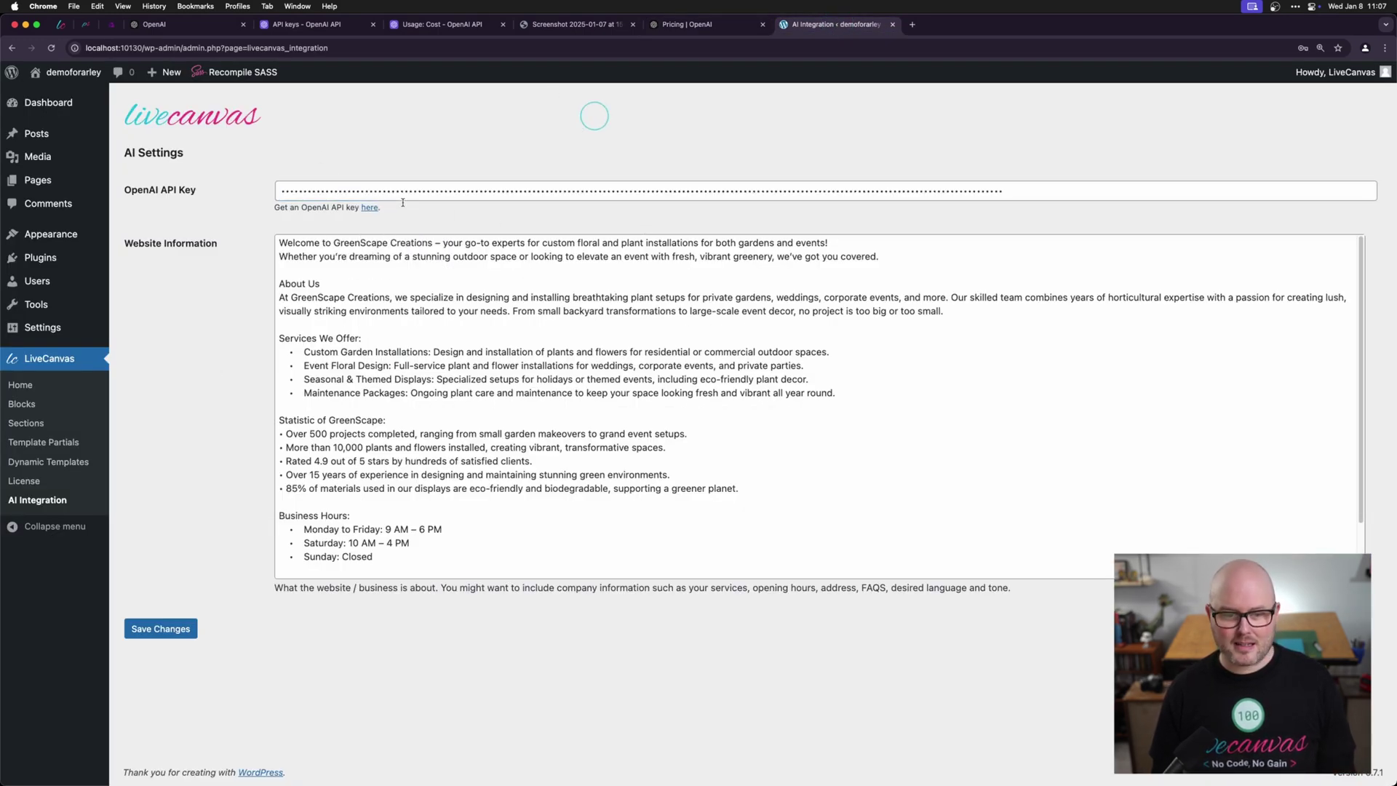
click(161, 627)
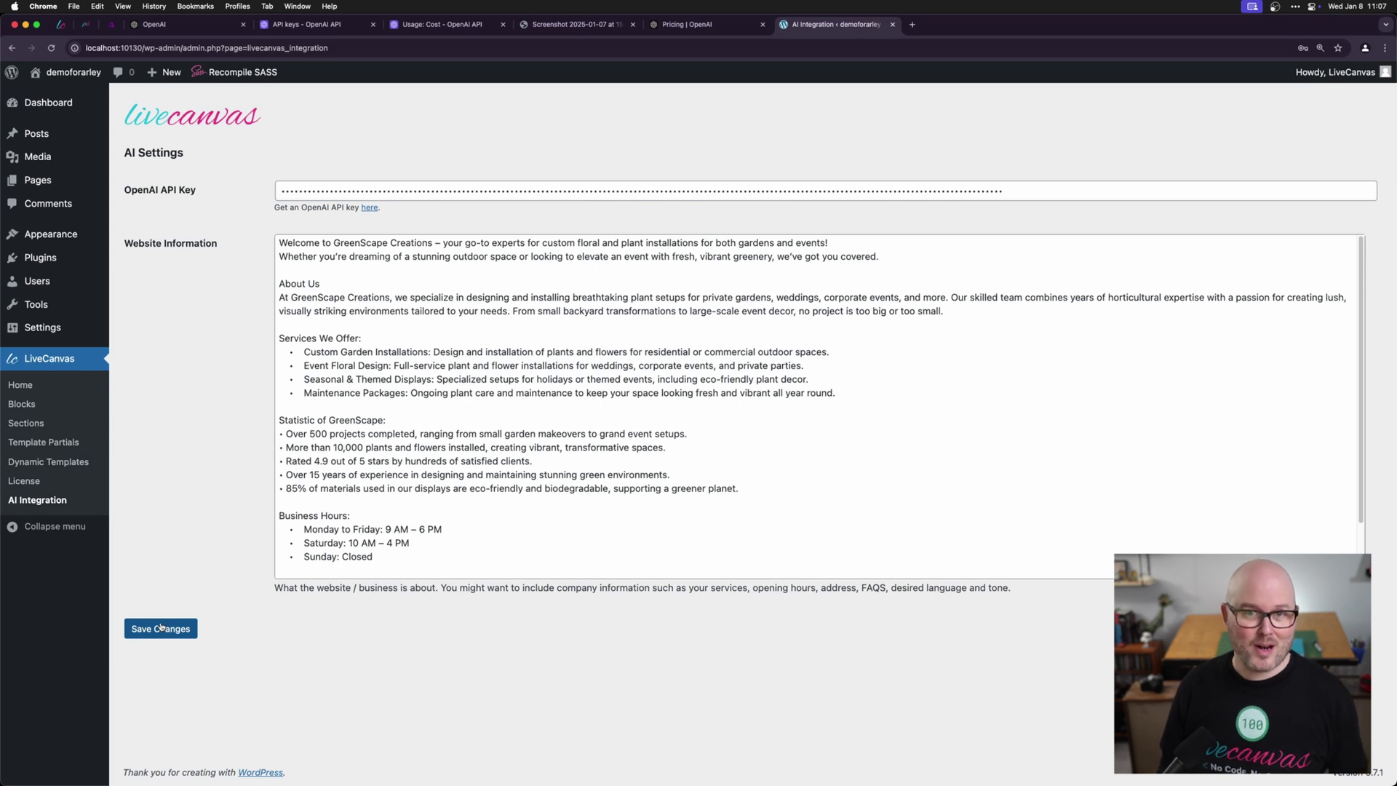
click(38, 180)
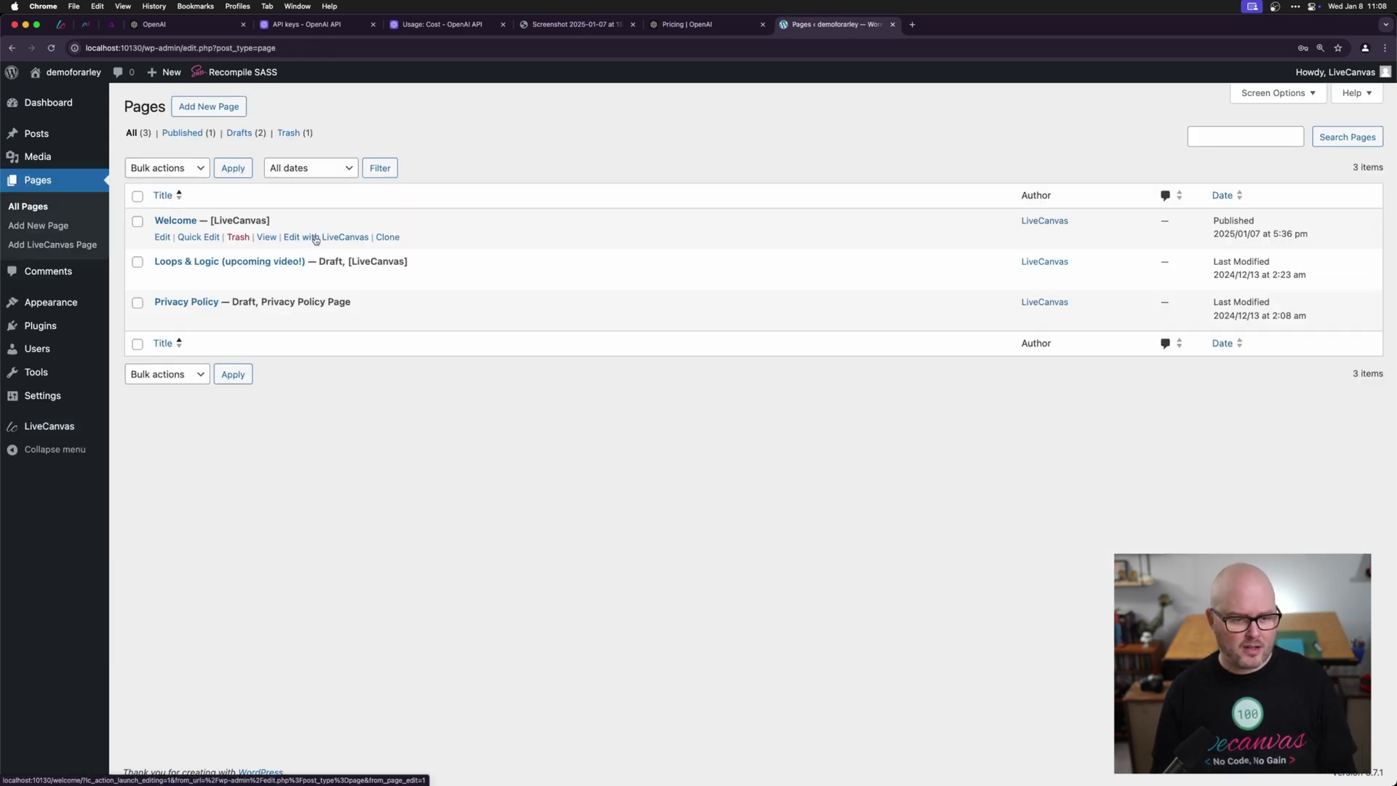
Step: Edit Welcome from scratch, swapping the dummy section for the library's Diagonal Hero Section
click(315, 238)
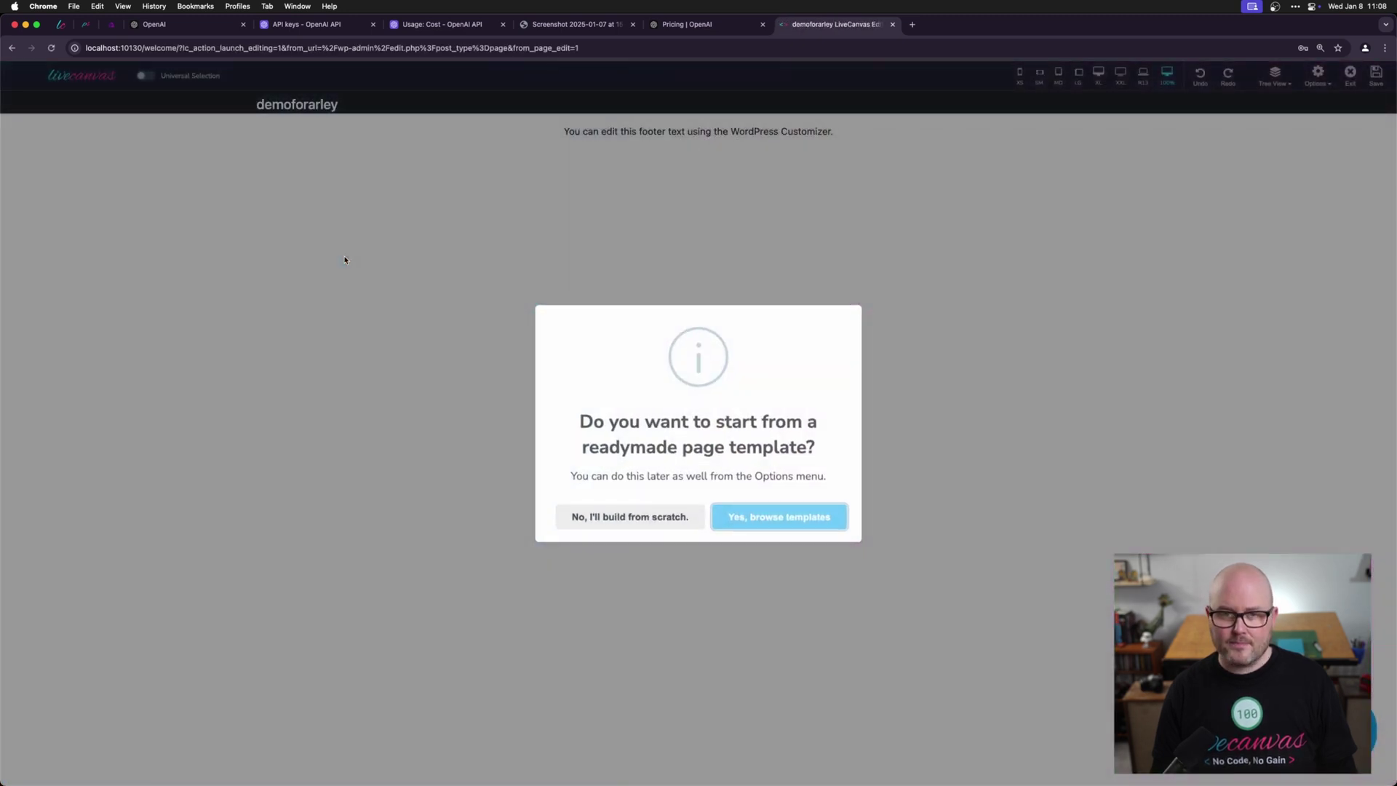
click(660, 521)
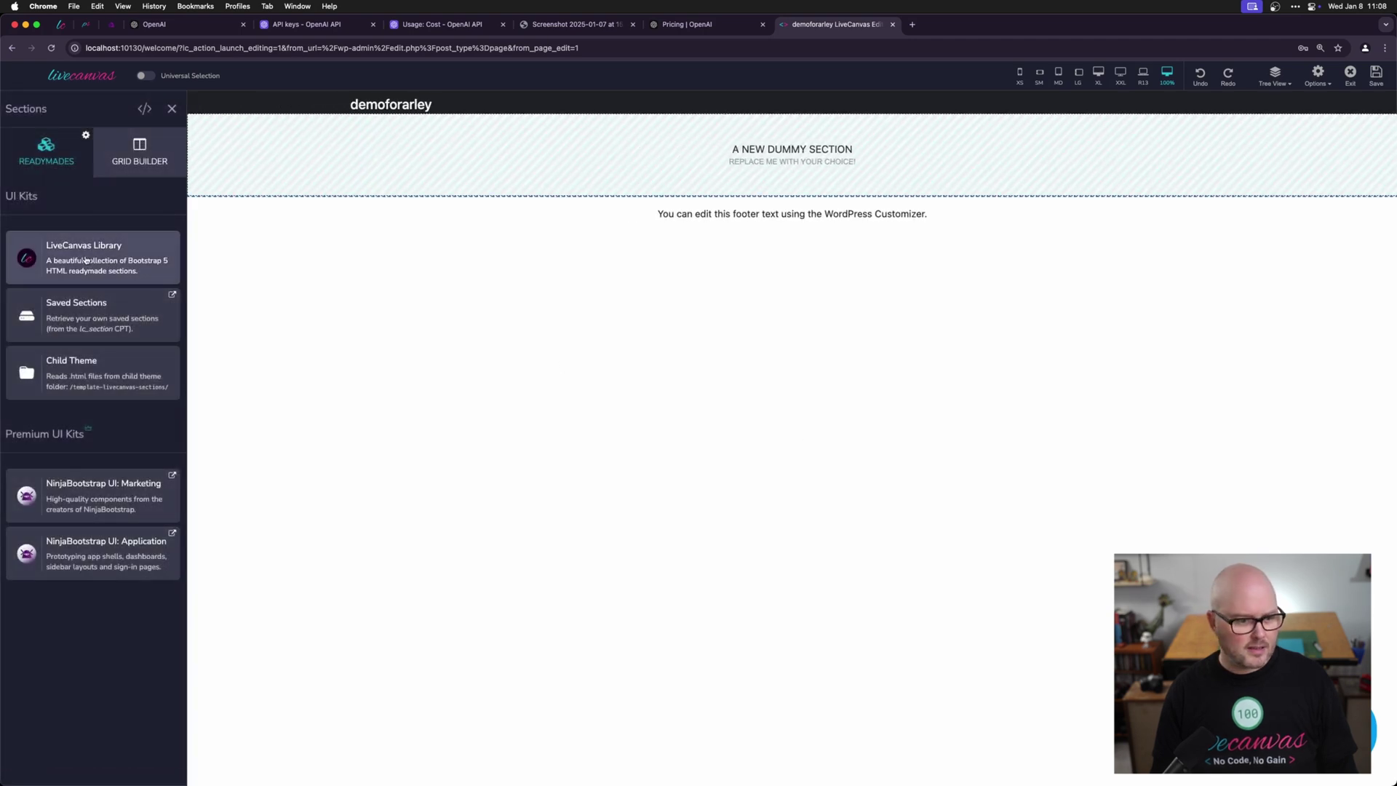
click(42, 201)
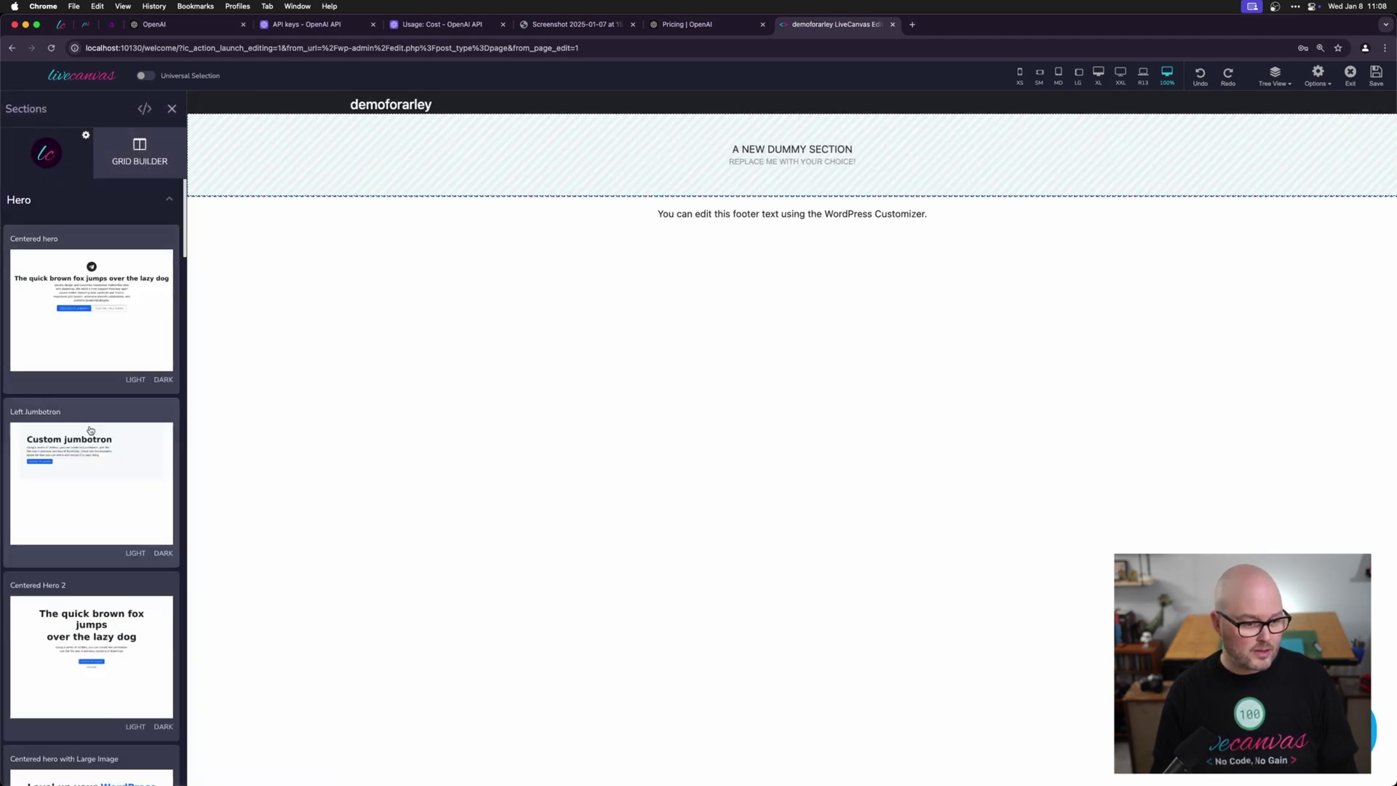
scroll(93, 286, down, 5)
click(93, 285)
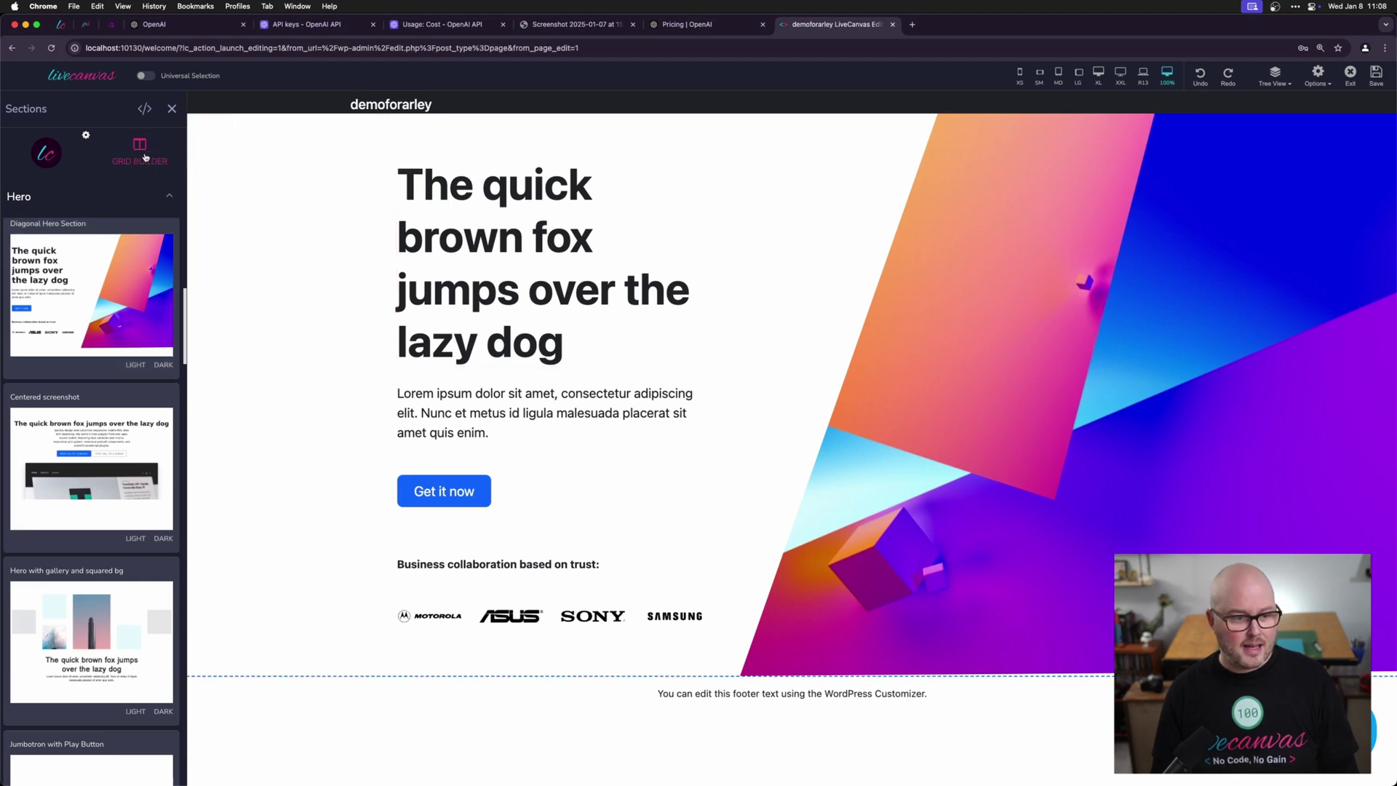
click(171, 108)
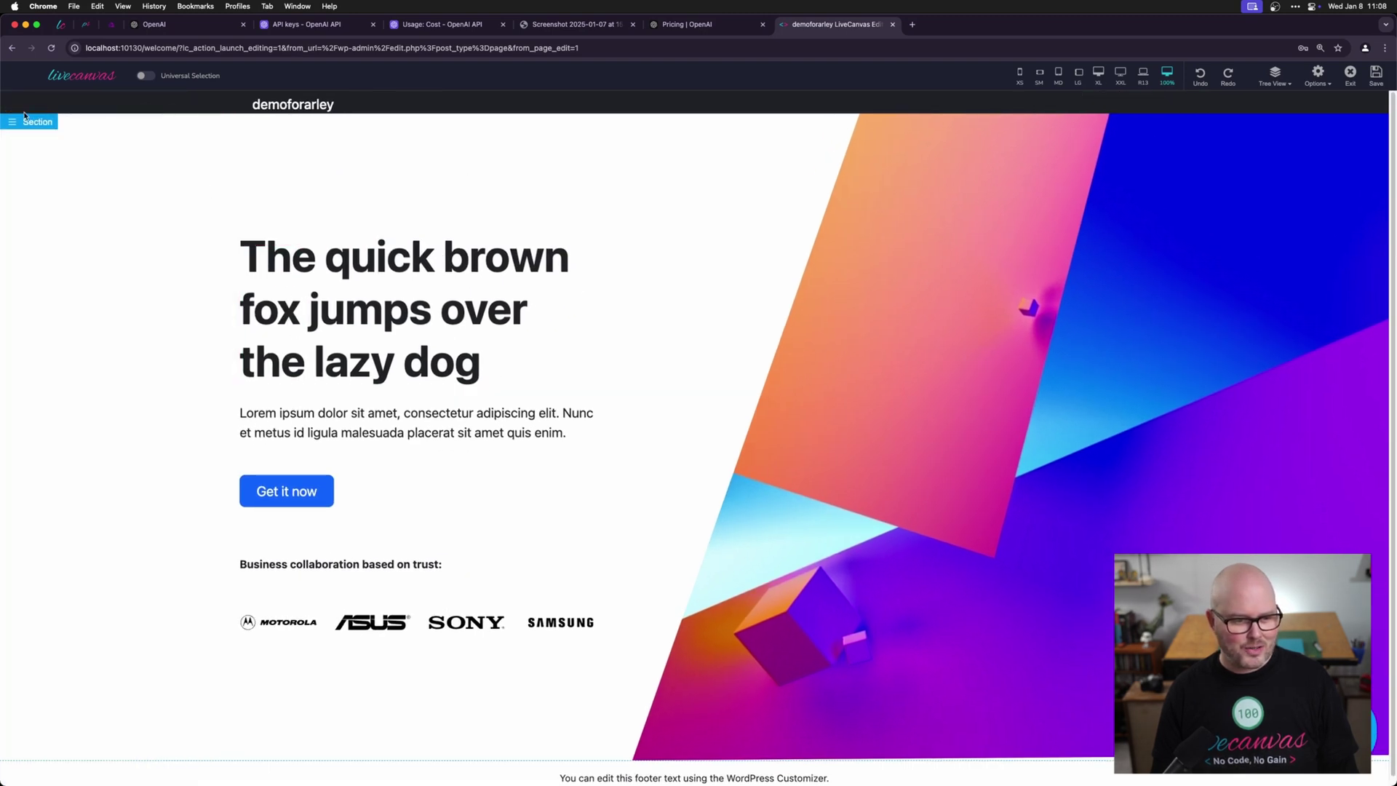
Step: Have the AI Assistant rewrite the hero section for GreenScape Creations
click(15, 122)
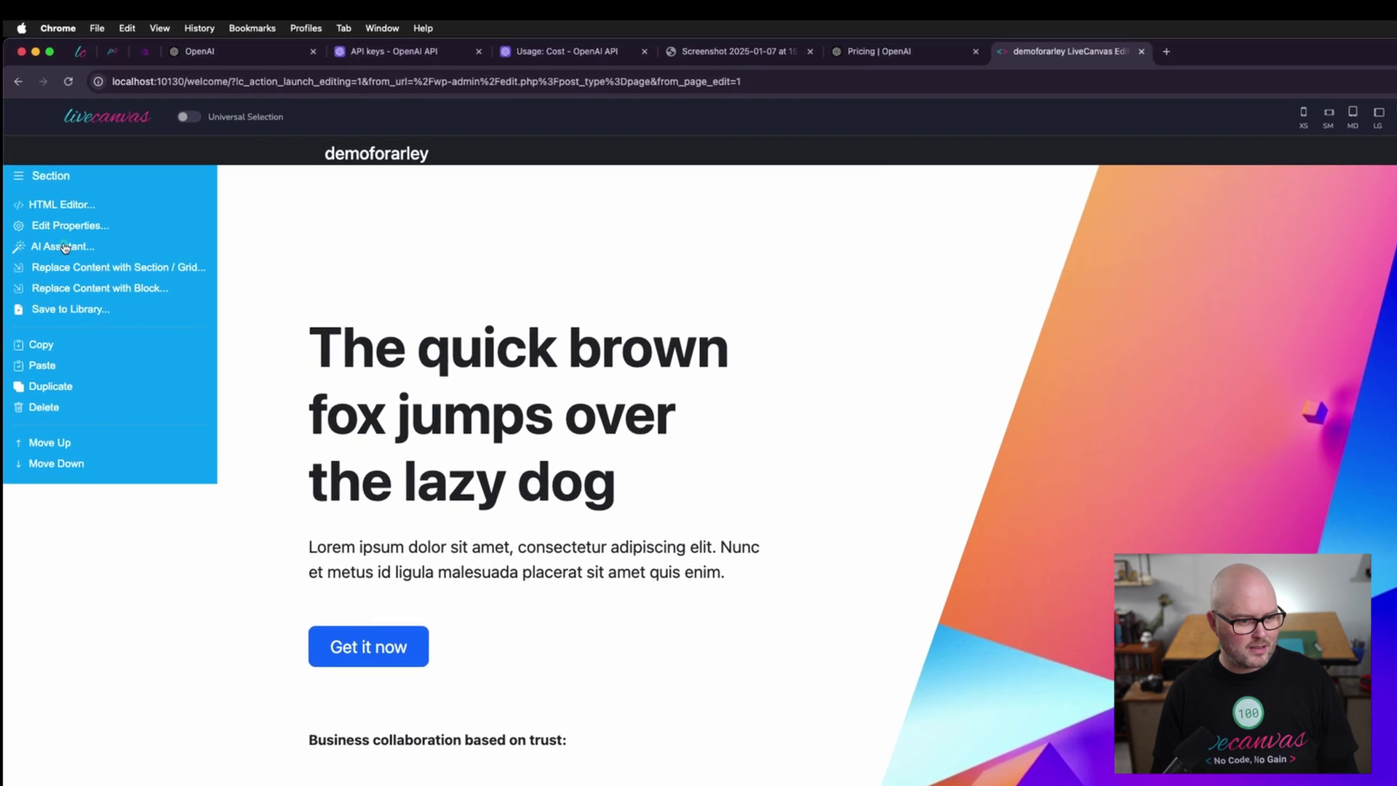
click(48, 180)
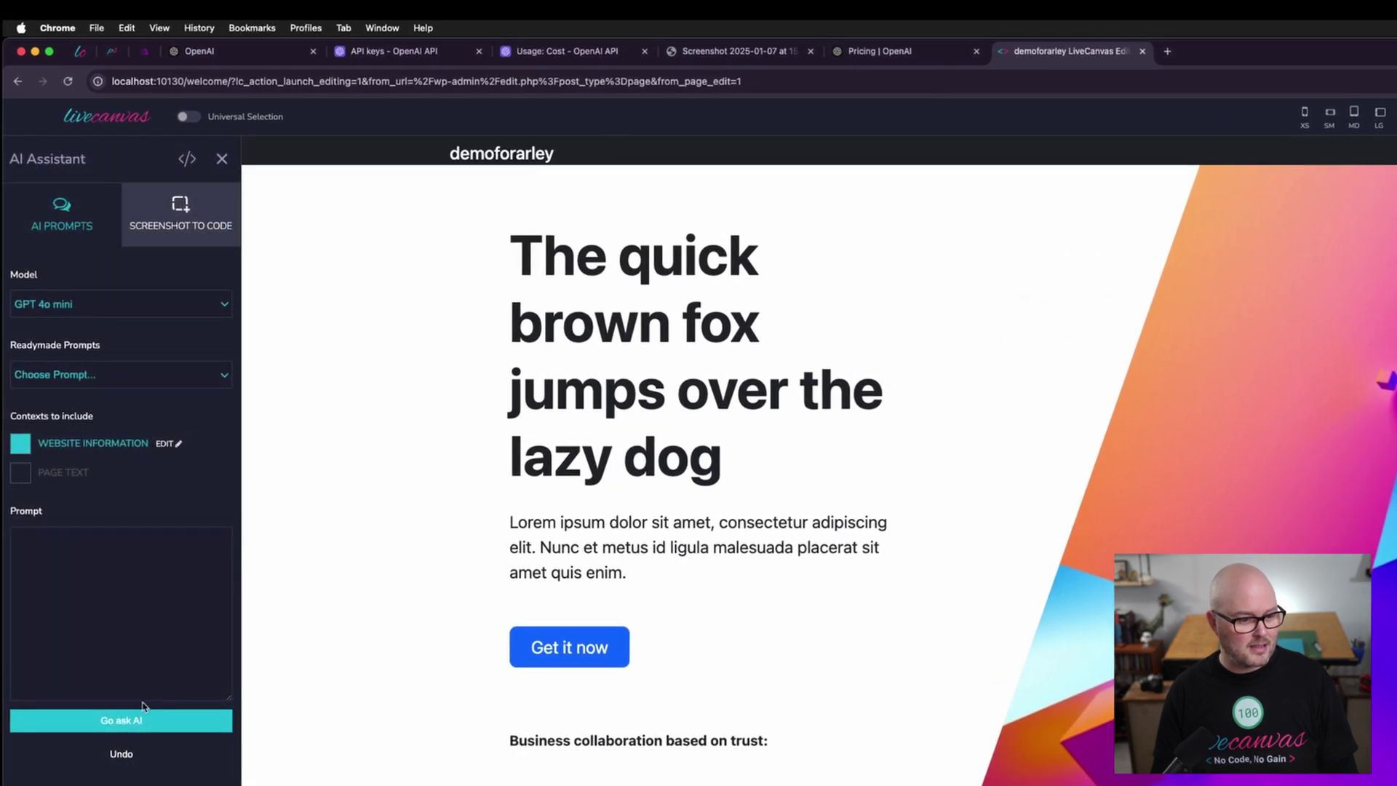
click(126, 721)
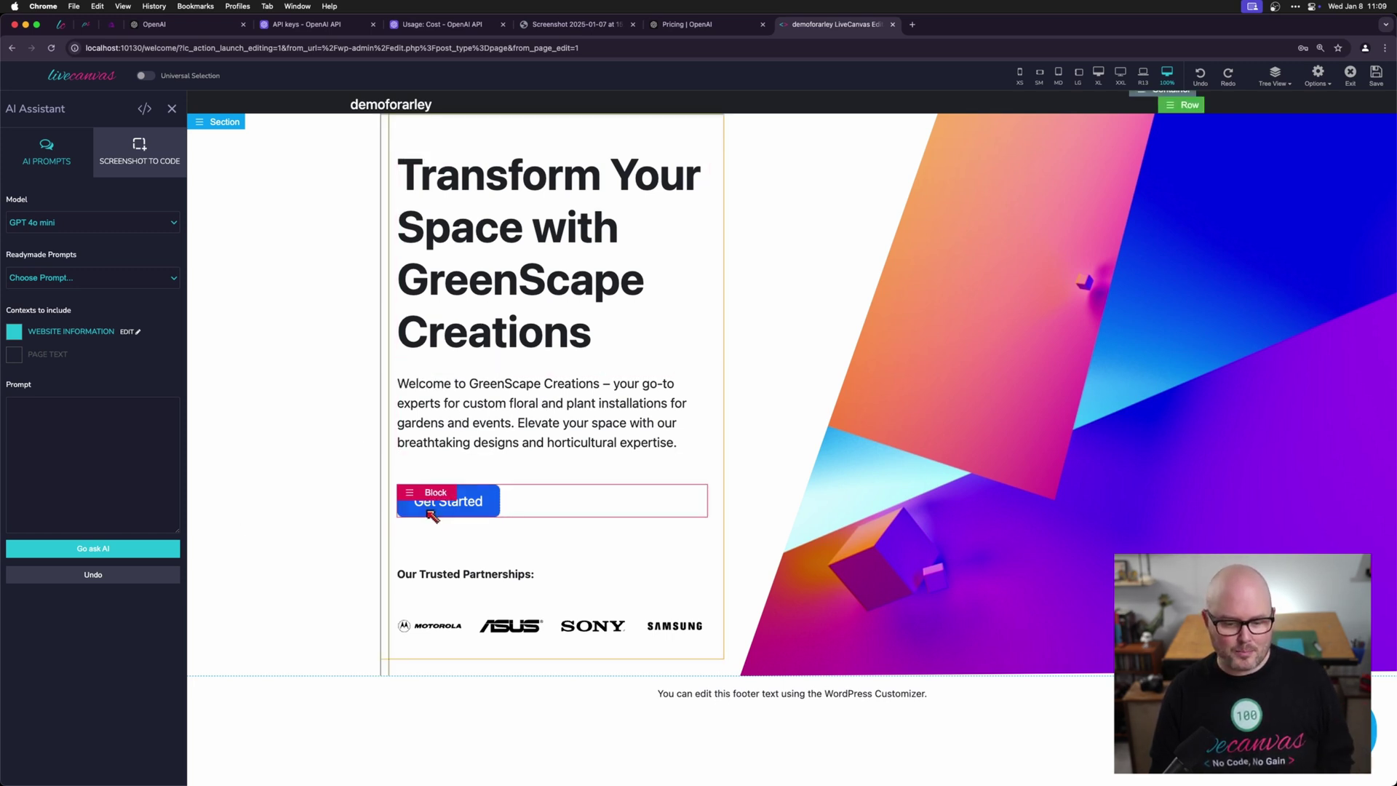
Step: Try the Use more words prompt on the welcome paragraph, then undo it
click(407, 382)
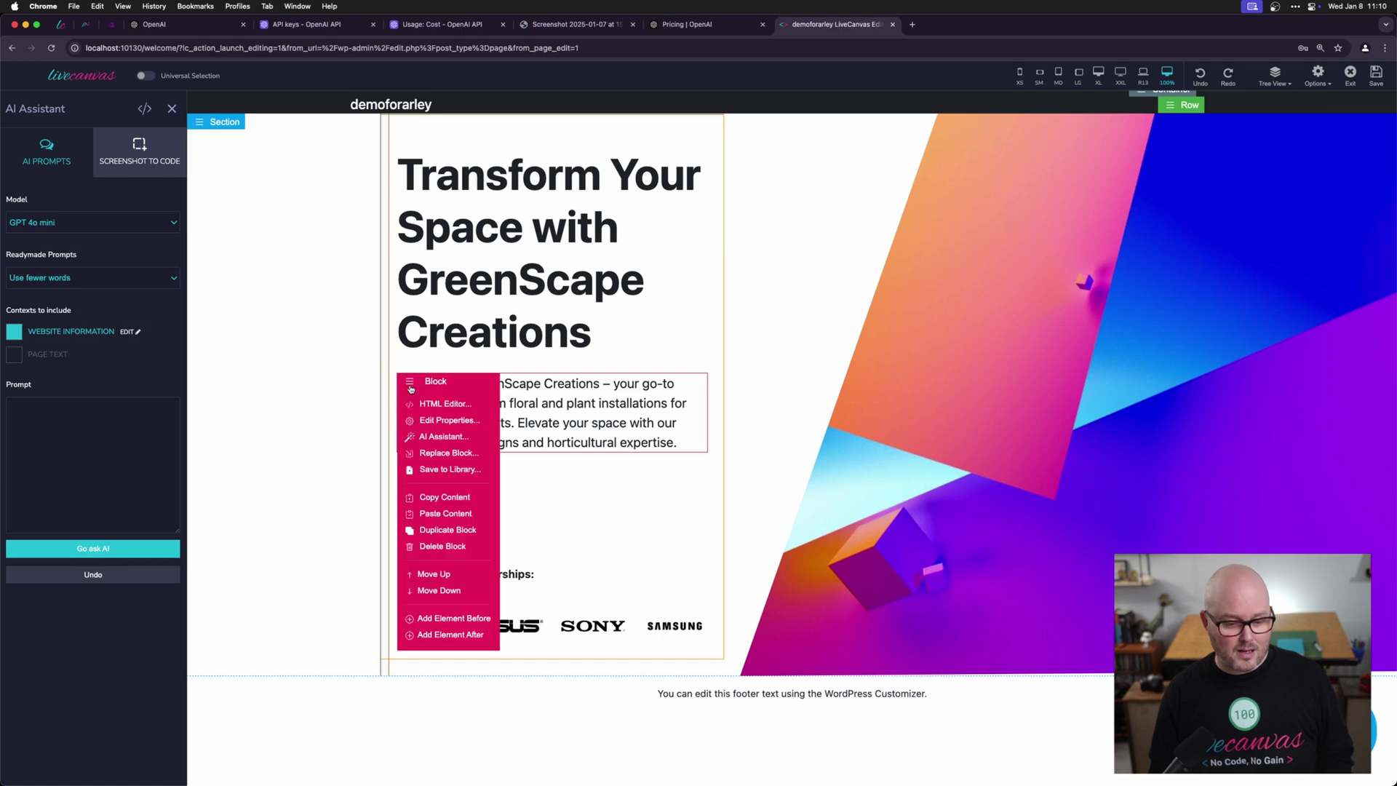
click(431, 436)
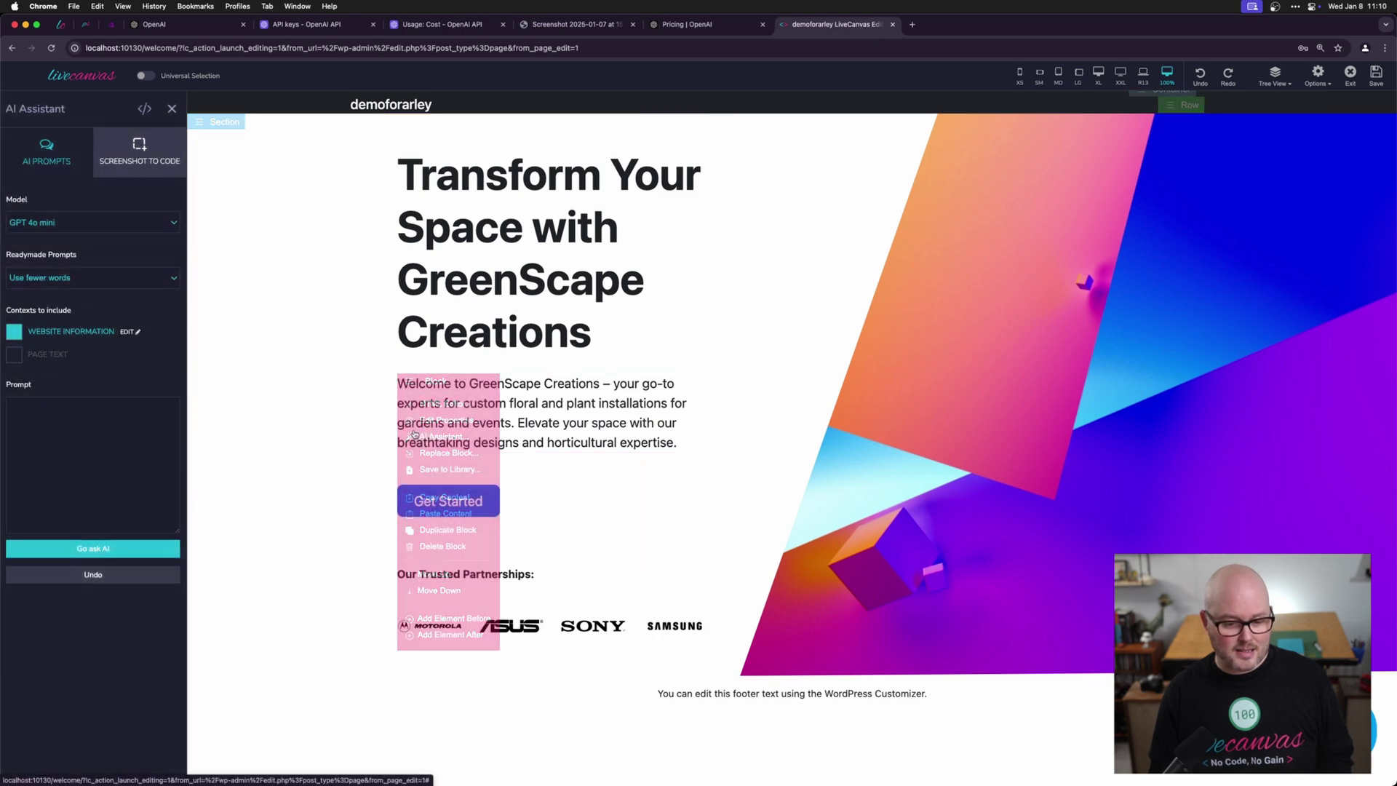
click(122, 283)
click(109, 288)
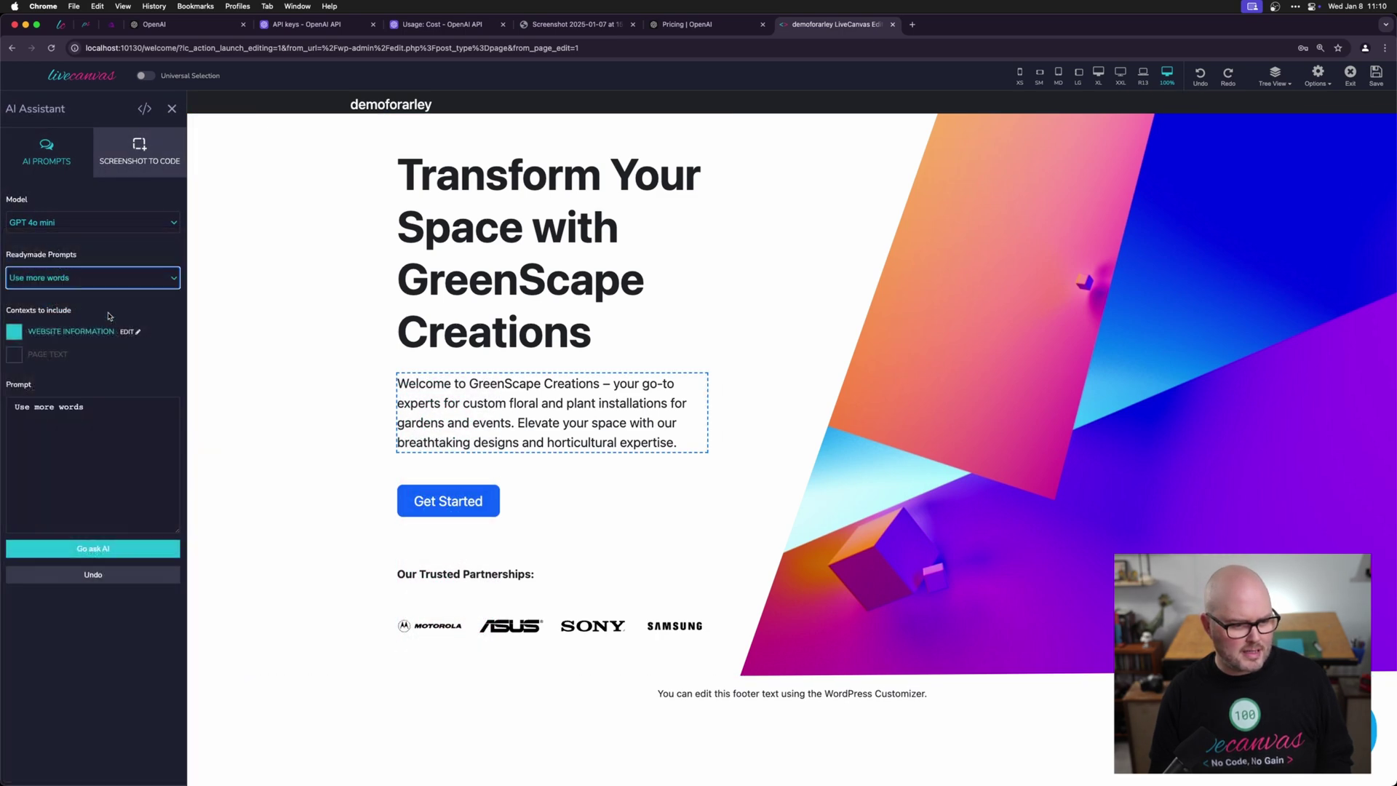
click(83, 547)
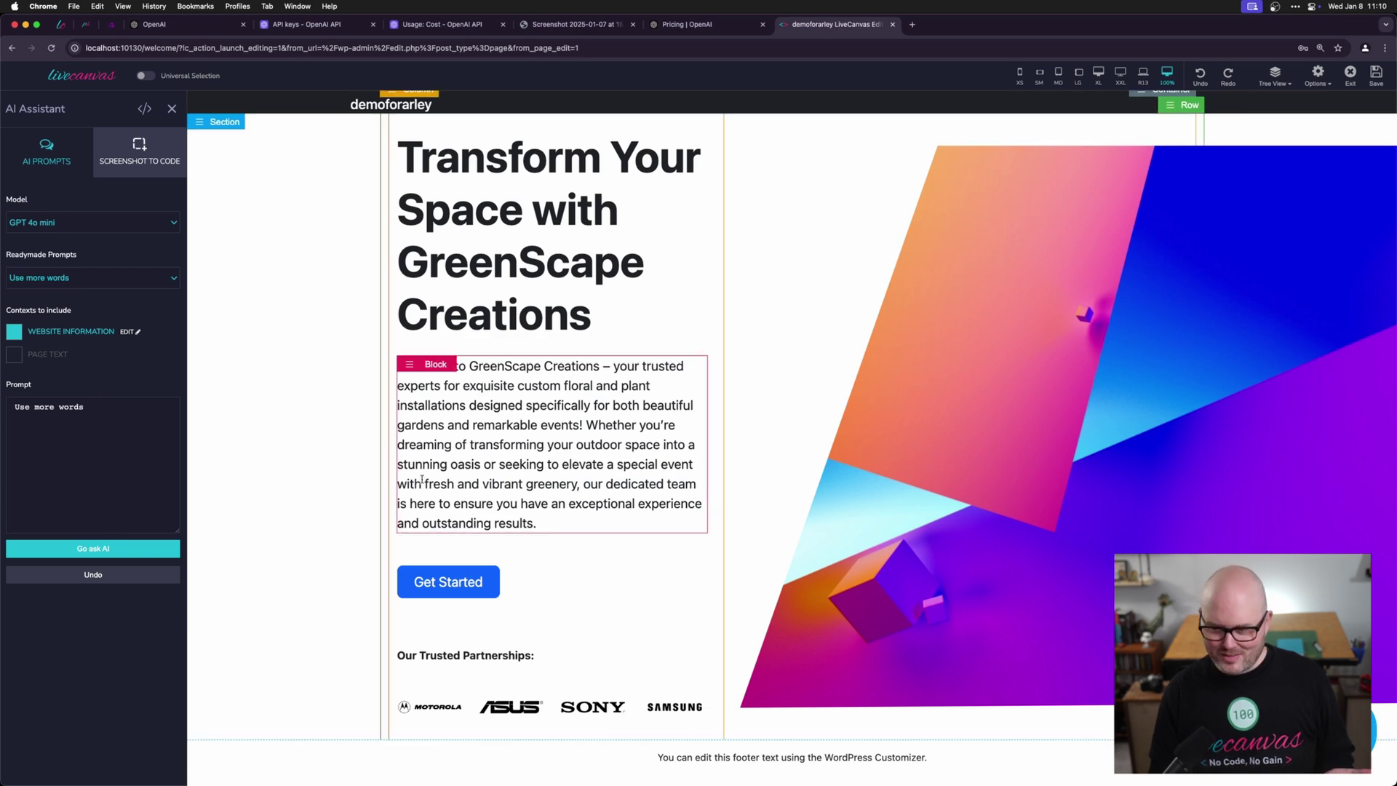
click(93, 575)
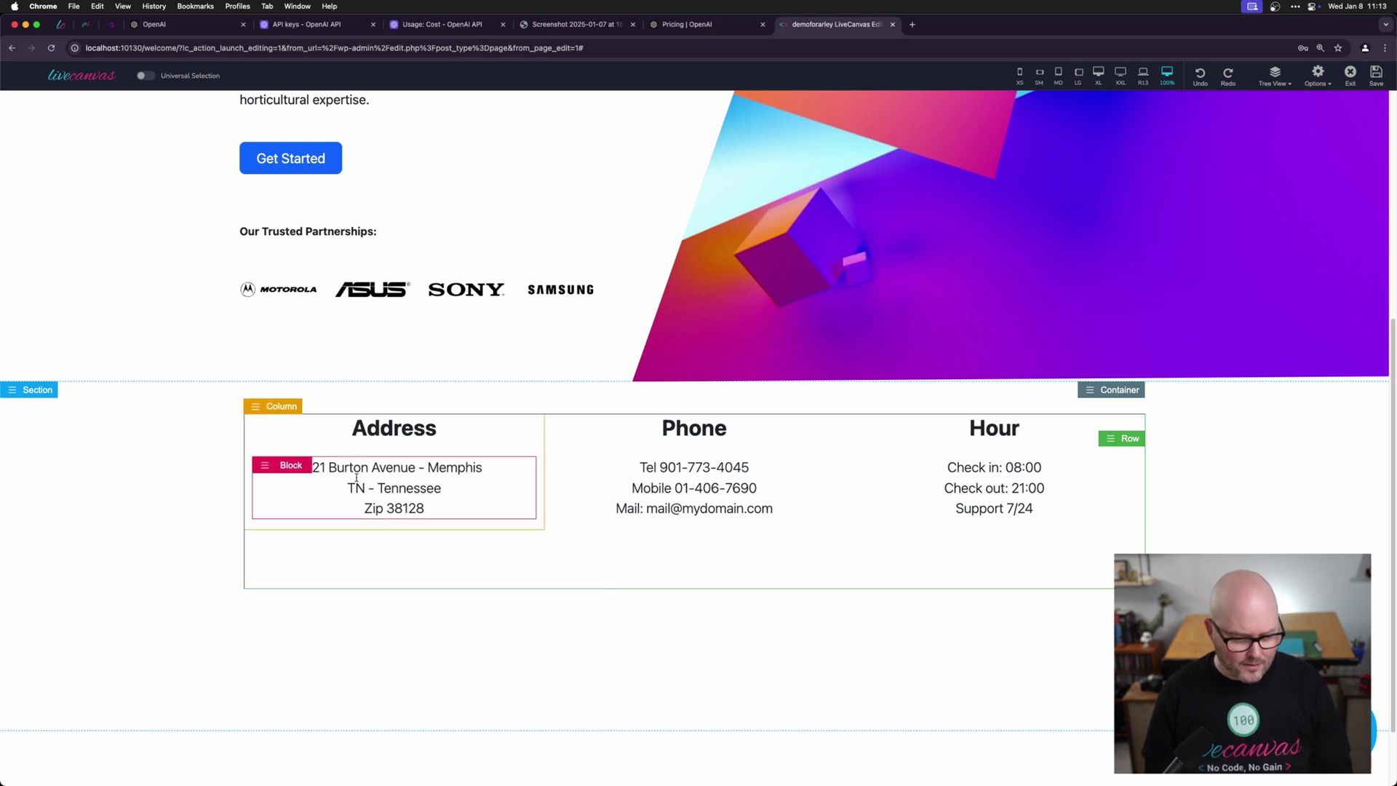
Step: Inspect the Block, Column, Row, Container and Section menus, then show Tree View
click(265, 469)
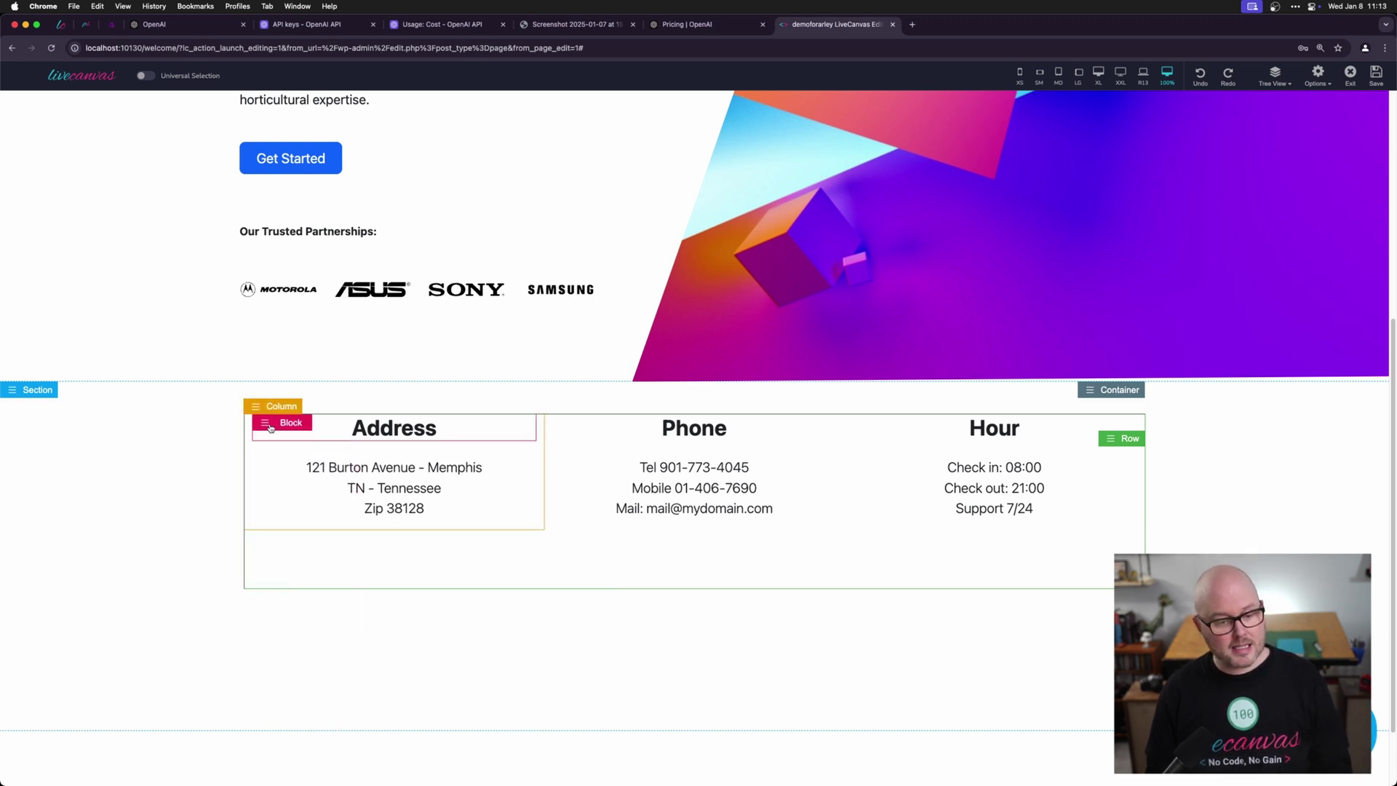
click(257, 408)
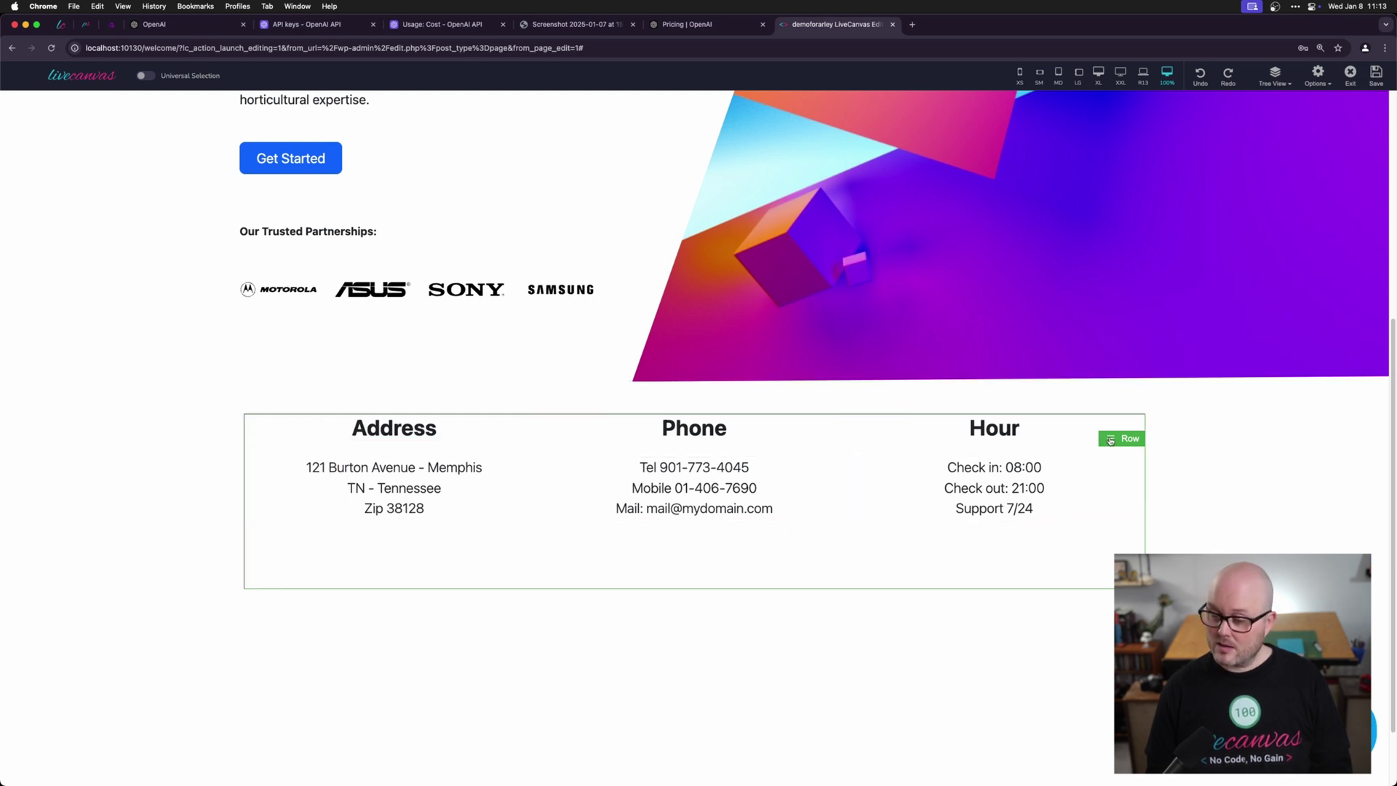
click(1110, 440)
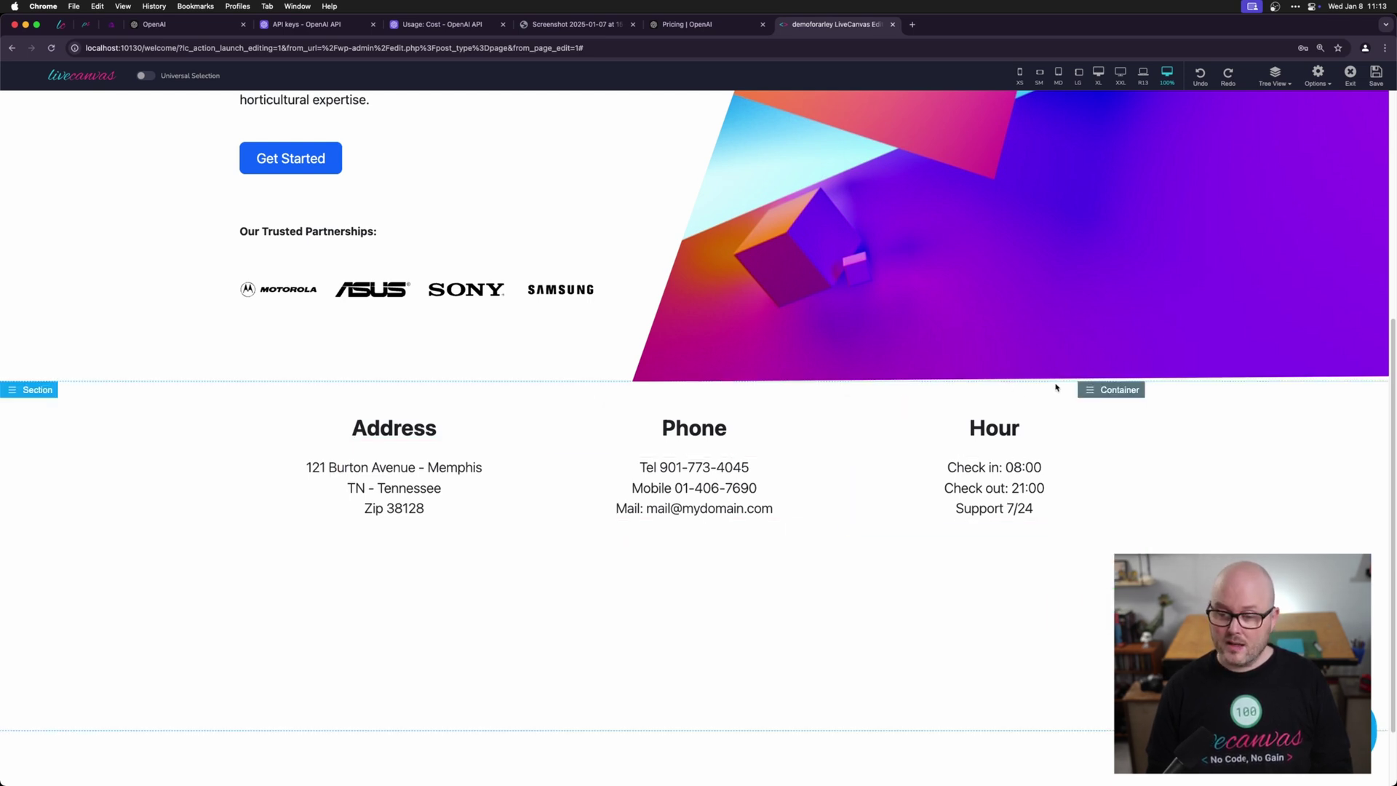
click(1091, 390)
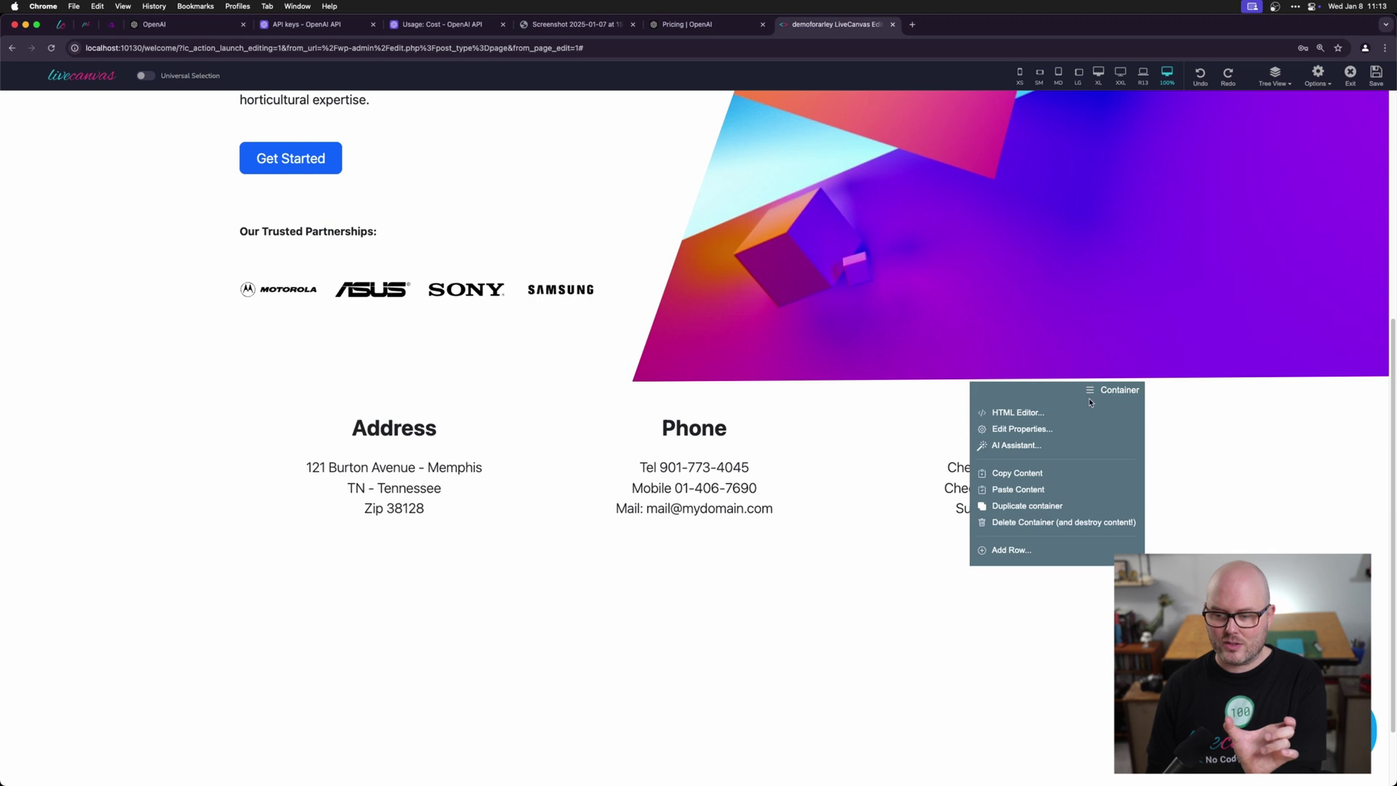
click(11, 398)
click(1274, 75)
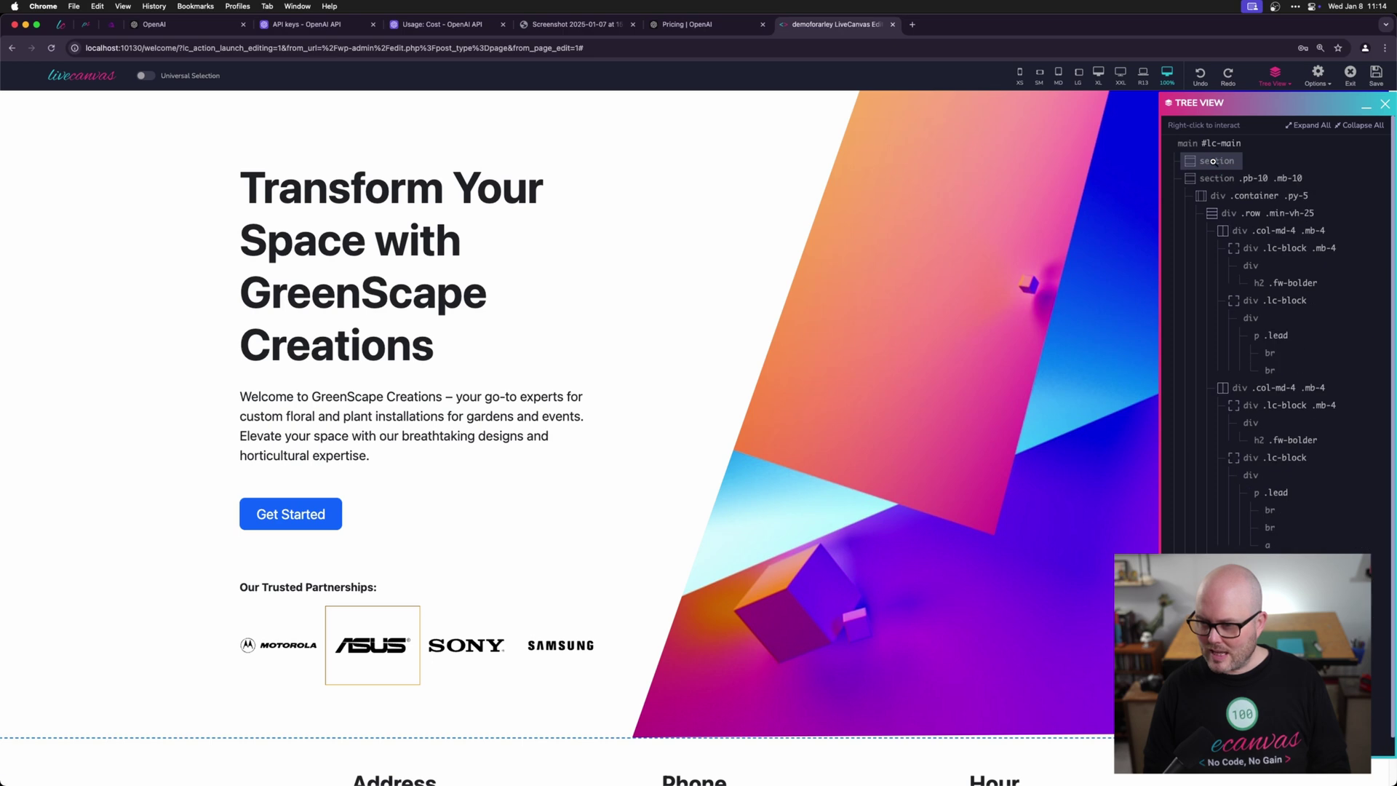
Step: From the tree view, prompt the AI to add a West Office at 519 Burton Avenue
scroll(953, 375, down, 6)
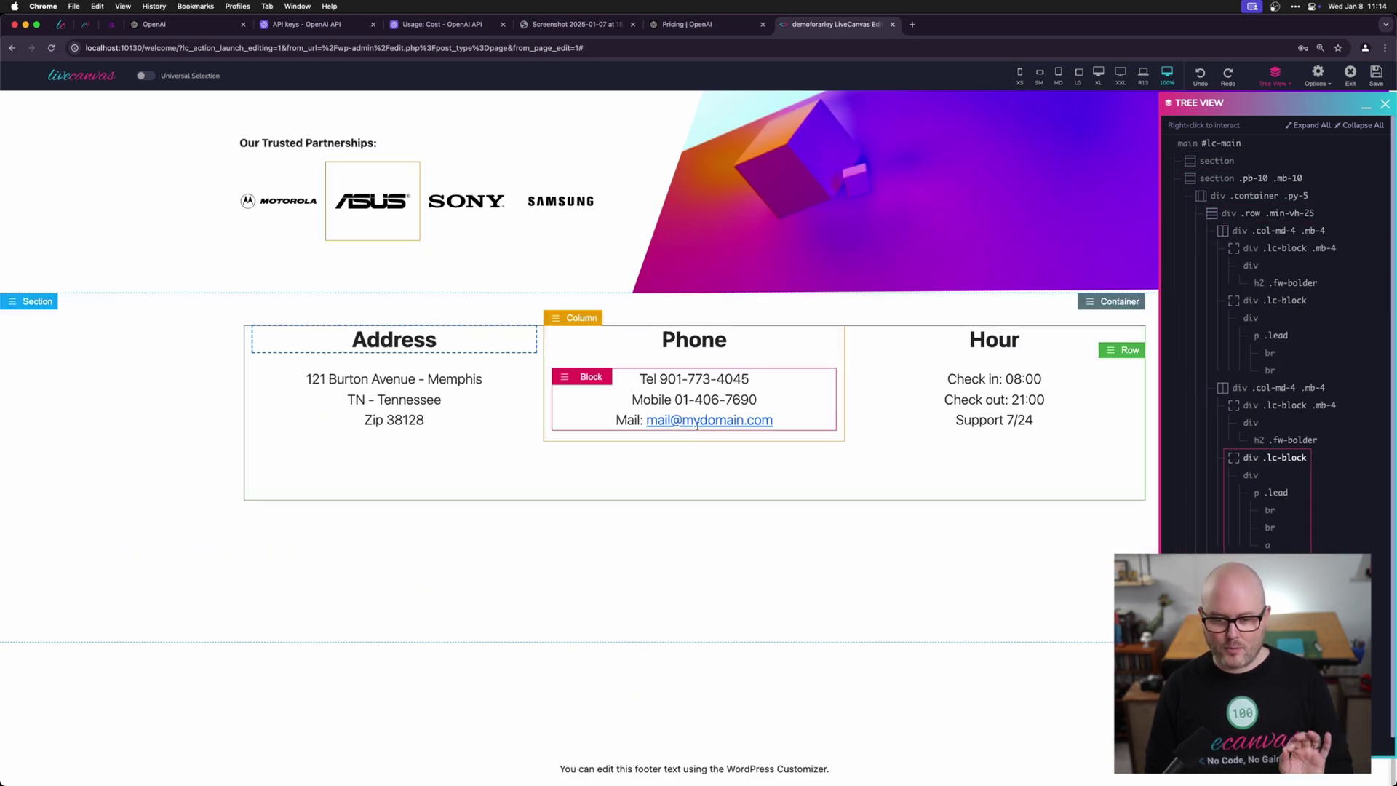
right_click(1267, 547)
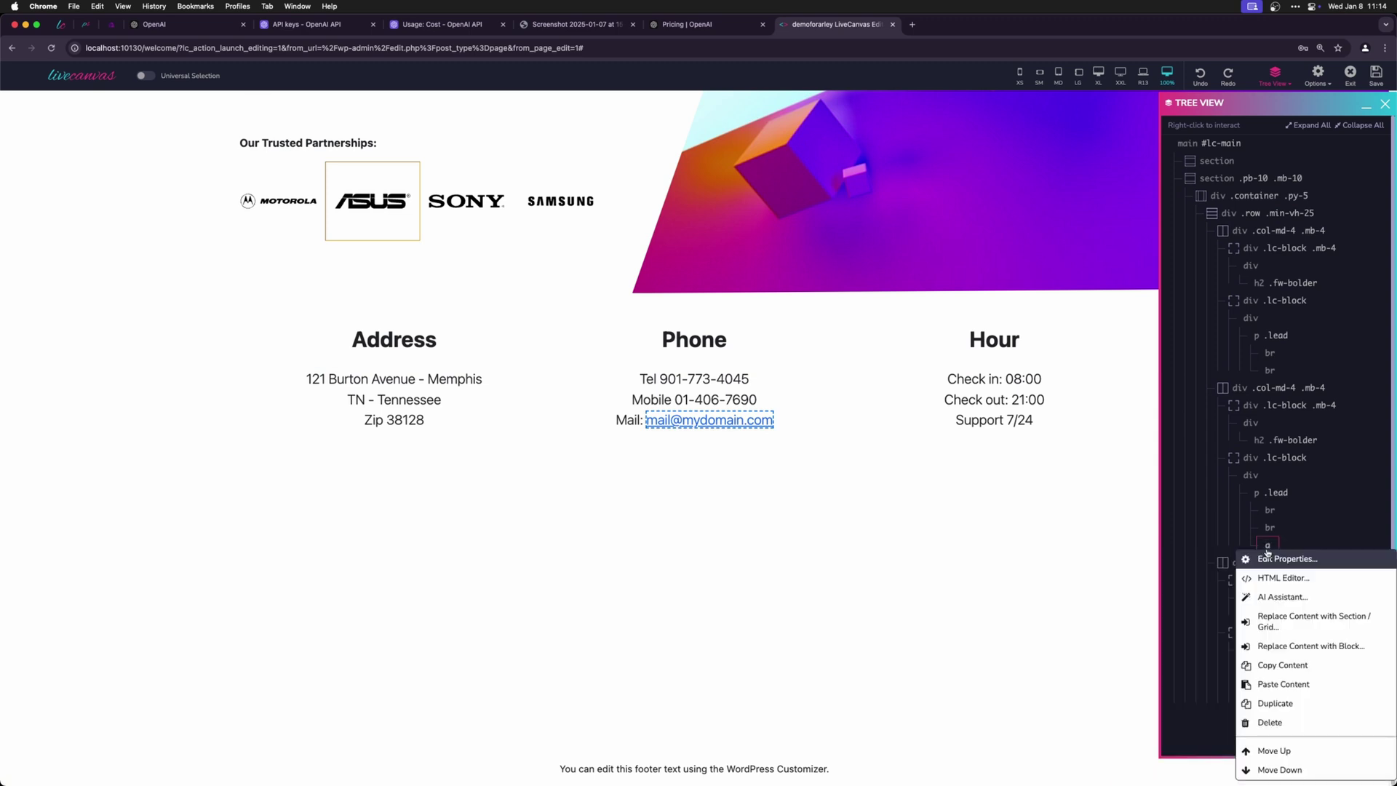
click(1270, 598)
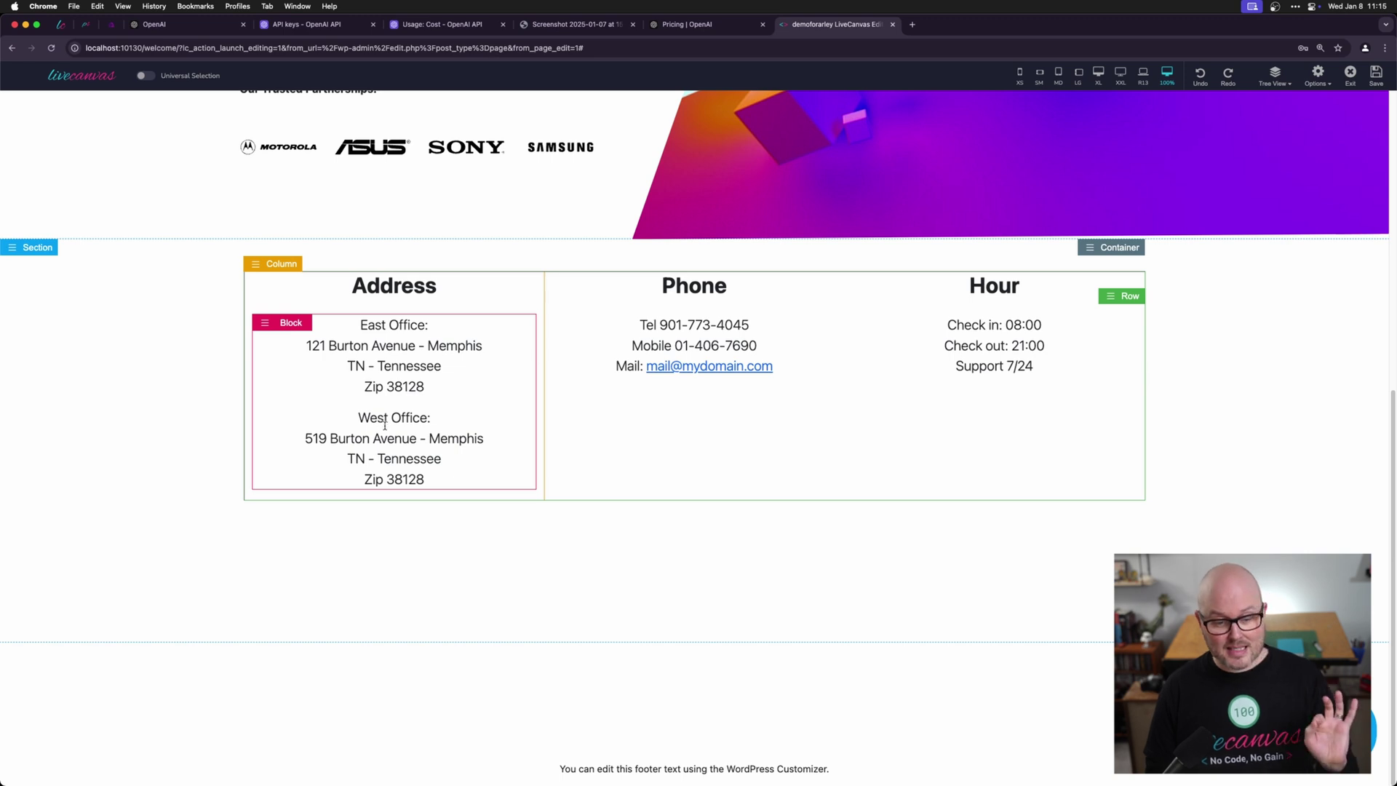
Step: Enable Universal Selection and open the AI Assistant on the East Office P .lead paragraph
click(144, 78)
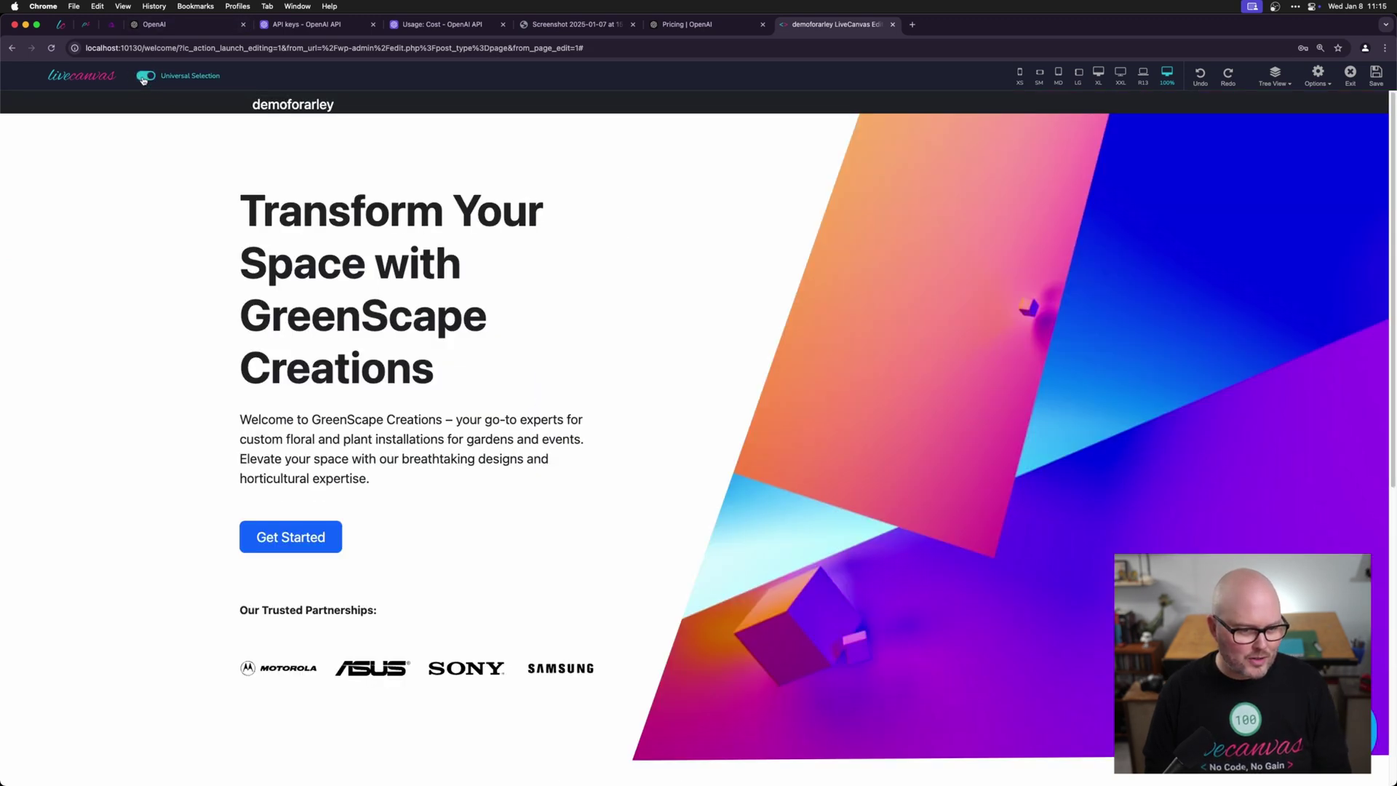
scroll(272, 283, down, 10)
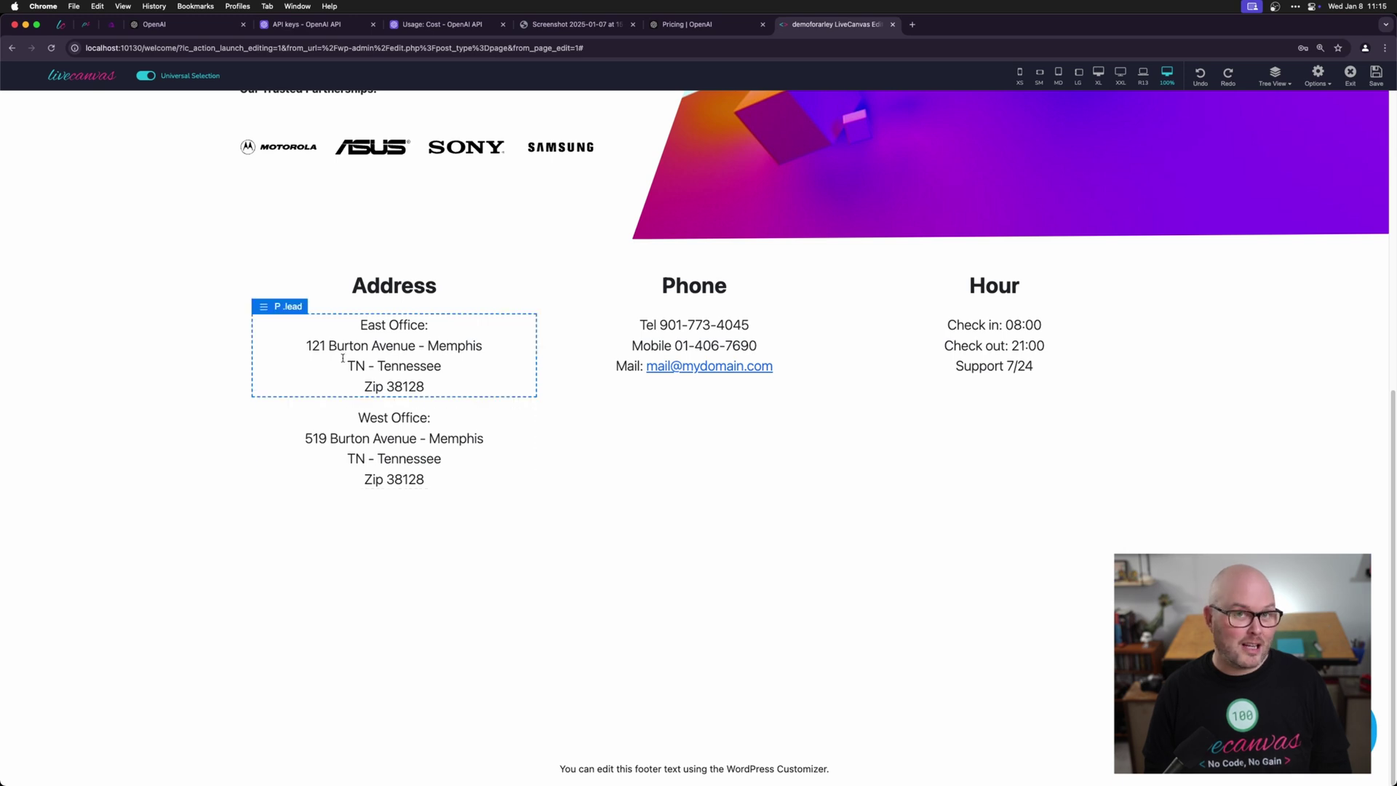
click(261, 406)
click(297, 457)
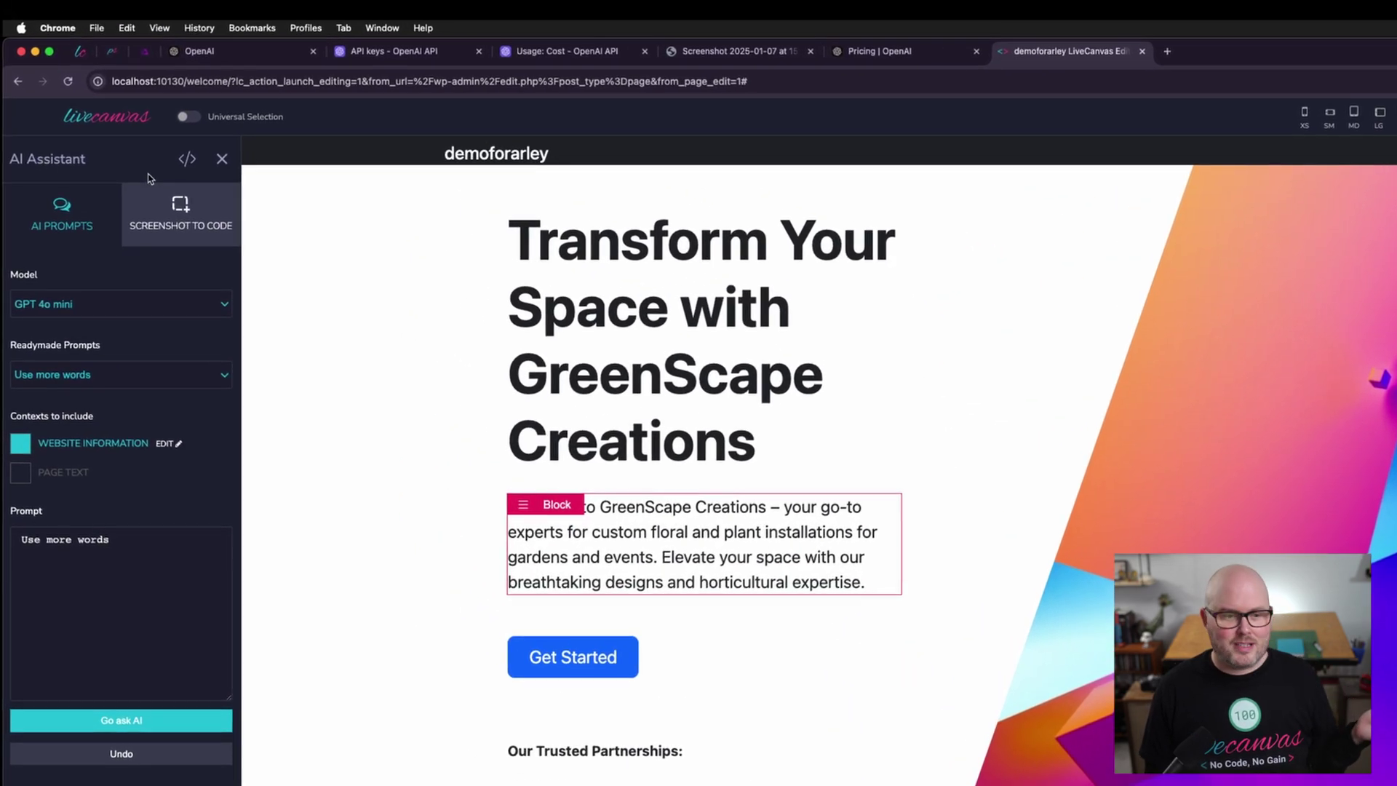
Step: After viewing the hero's HTML, open its AI Assistant on AI Prompts and check the models
click(187, 159)
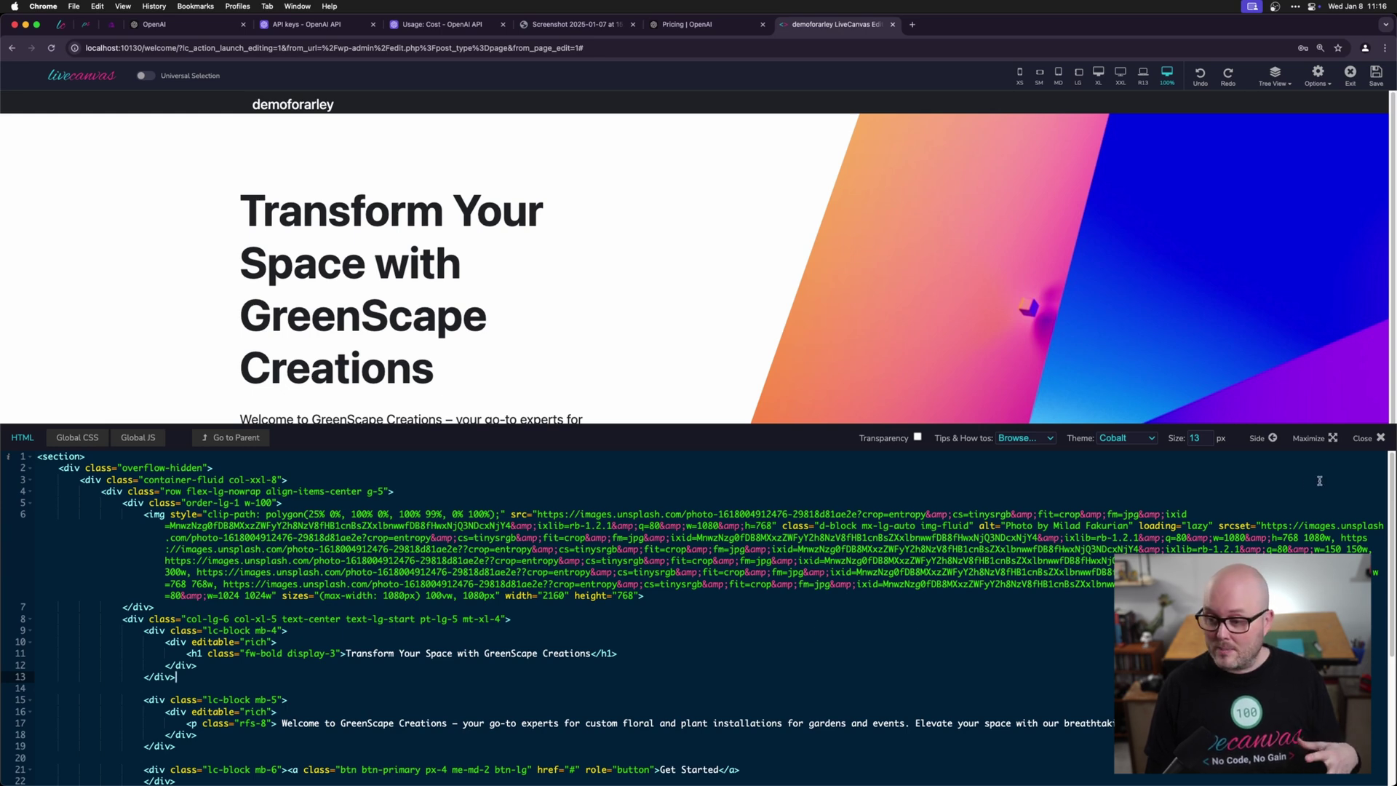
click(1368, 439)
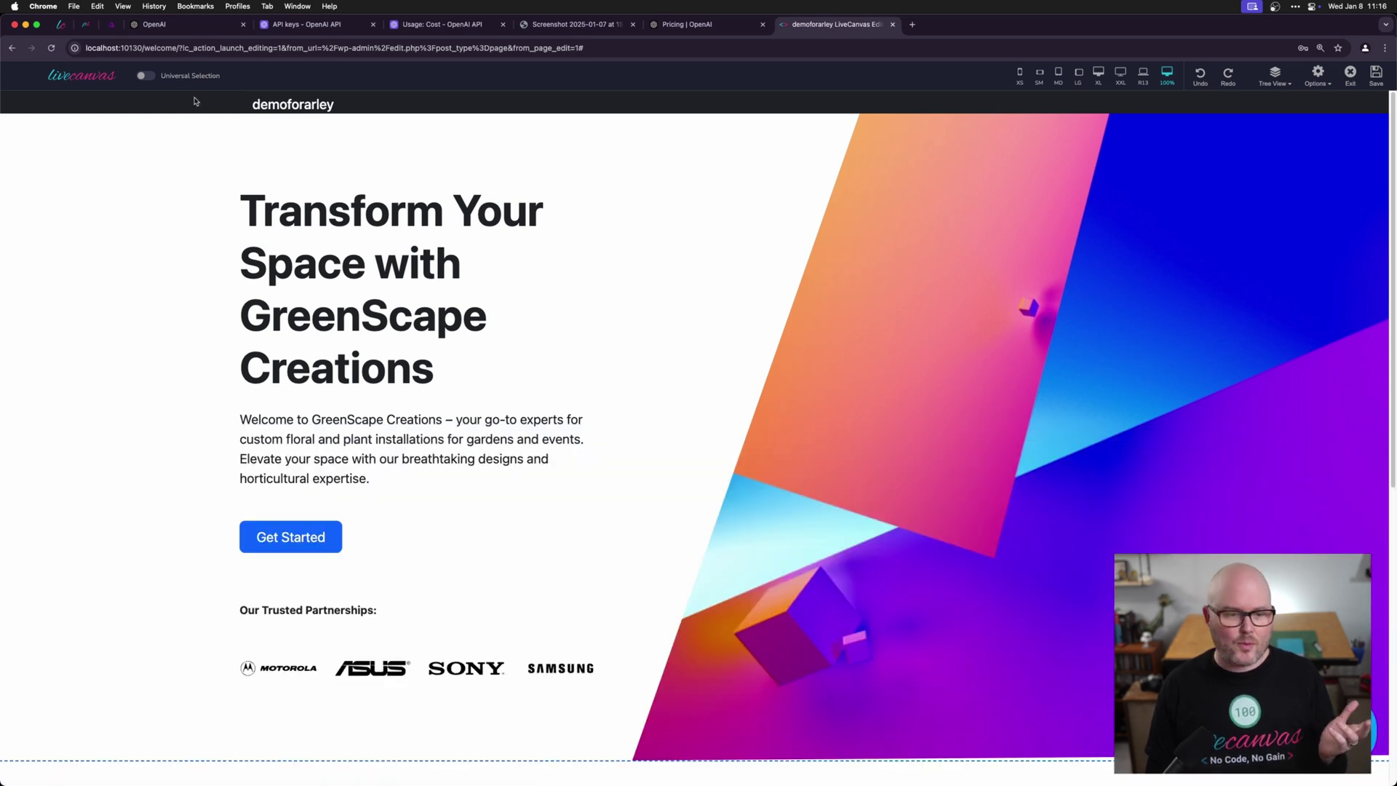
click(13, 122)
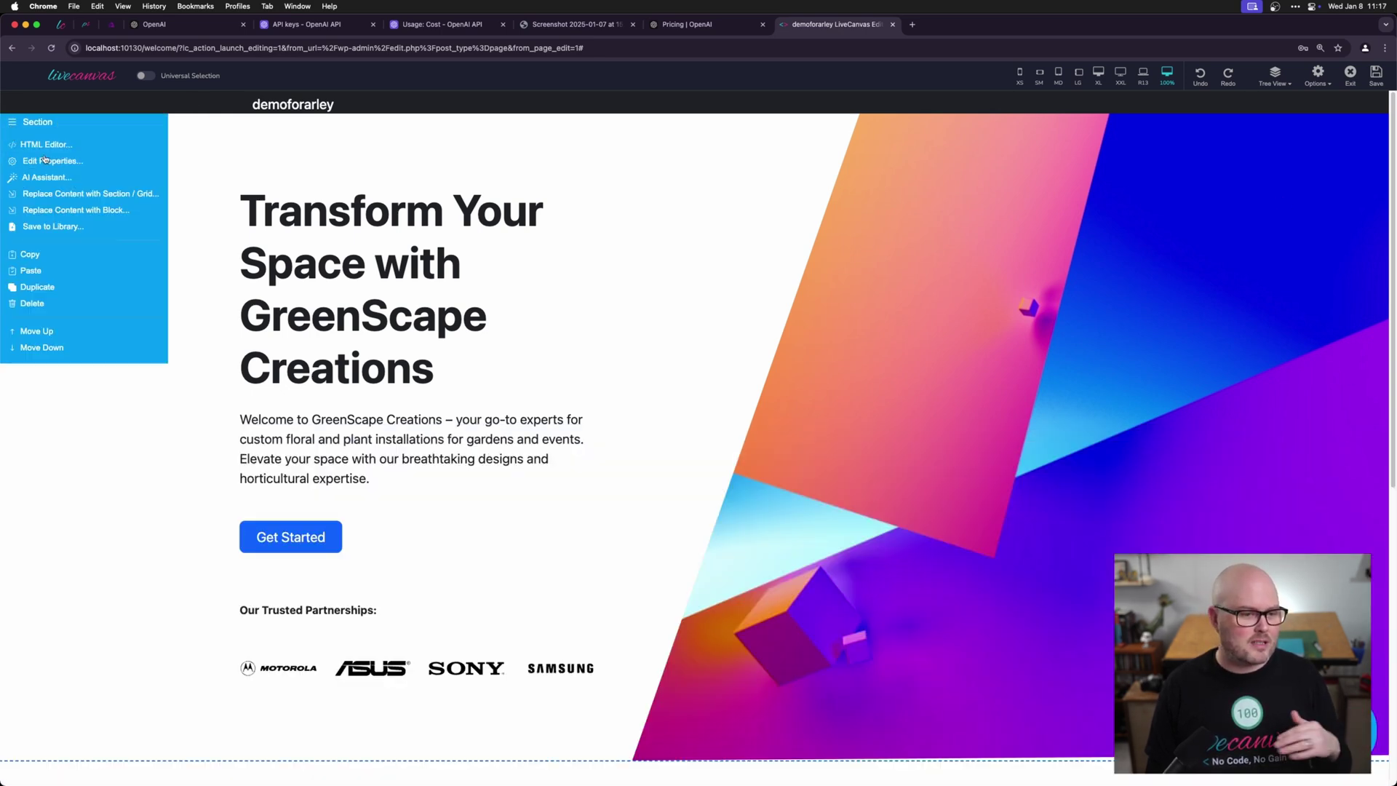
click(55, 179)
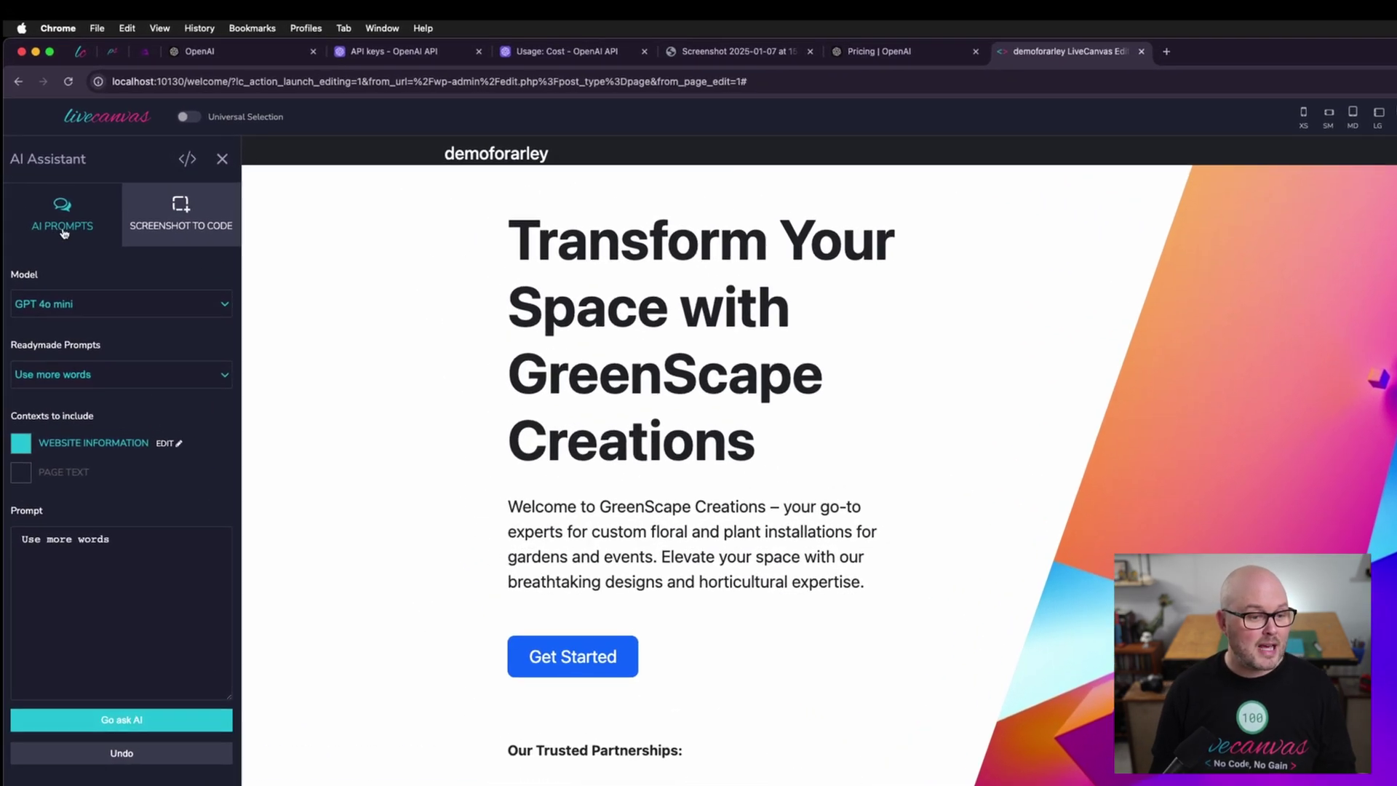
click(166, 227)
click(73, 304)
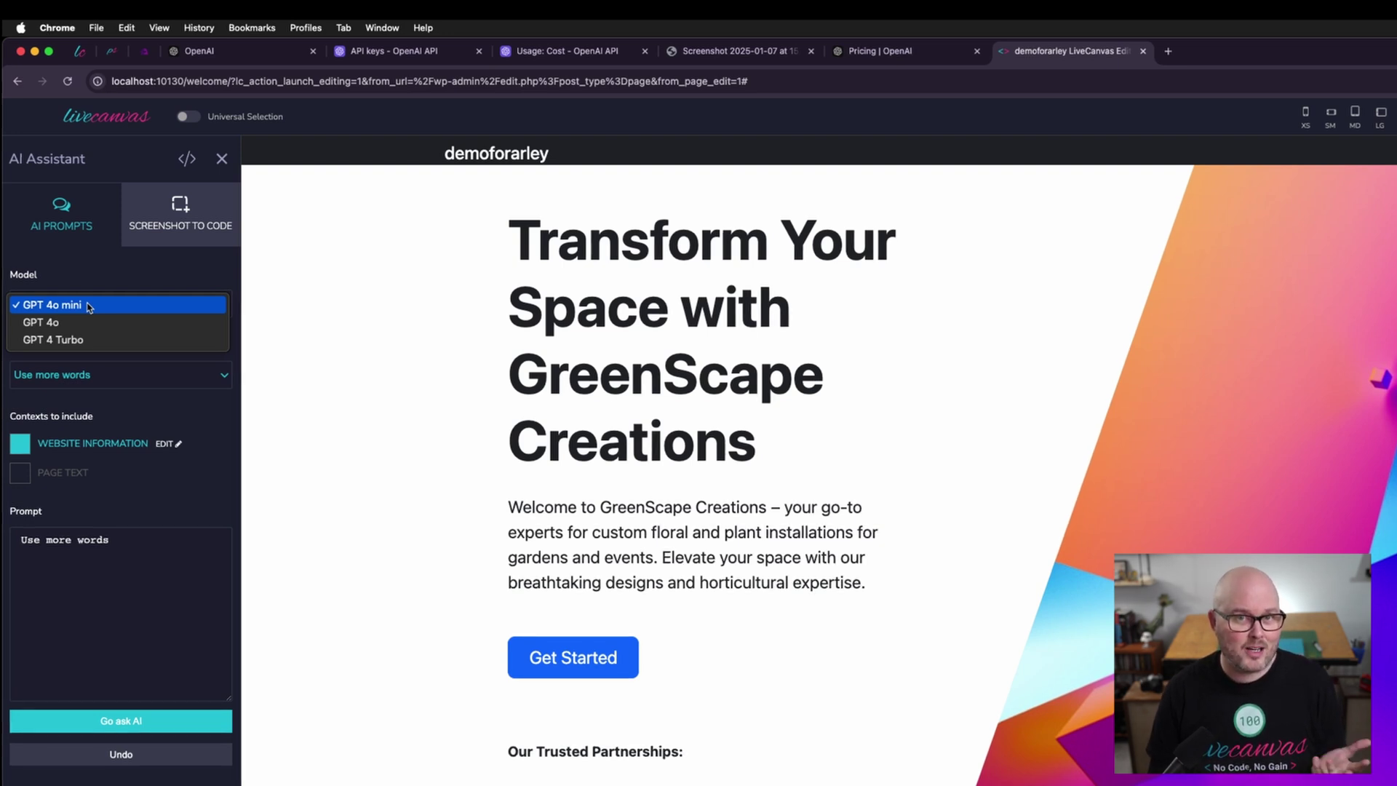
Step: Keep GPT 4o mini and load the 'Develop content for an About Us page' ready-made prompt
click(88, 307)
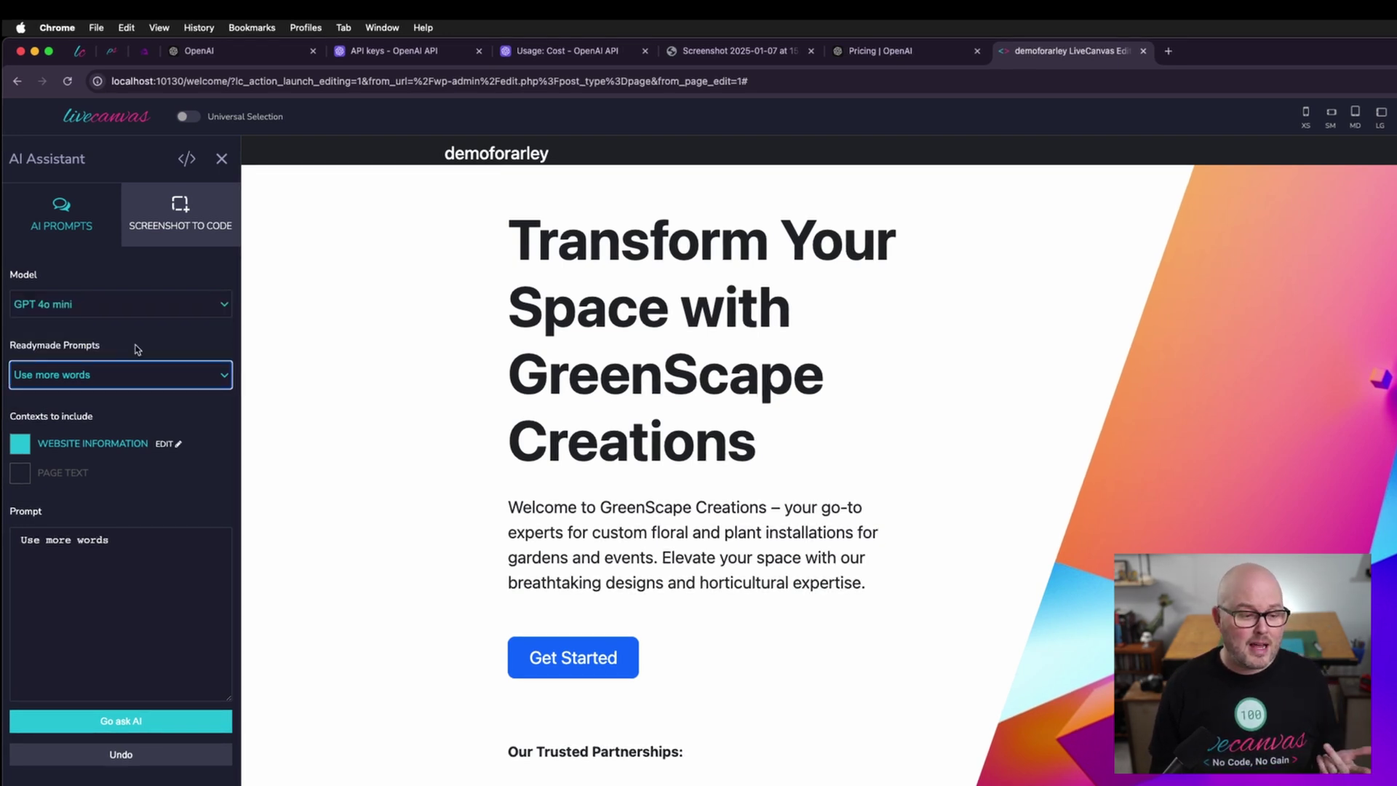
click(139, 377)
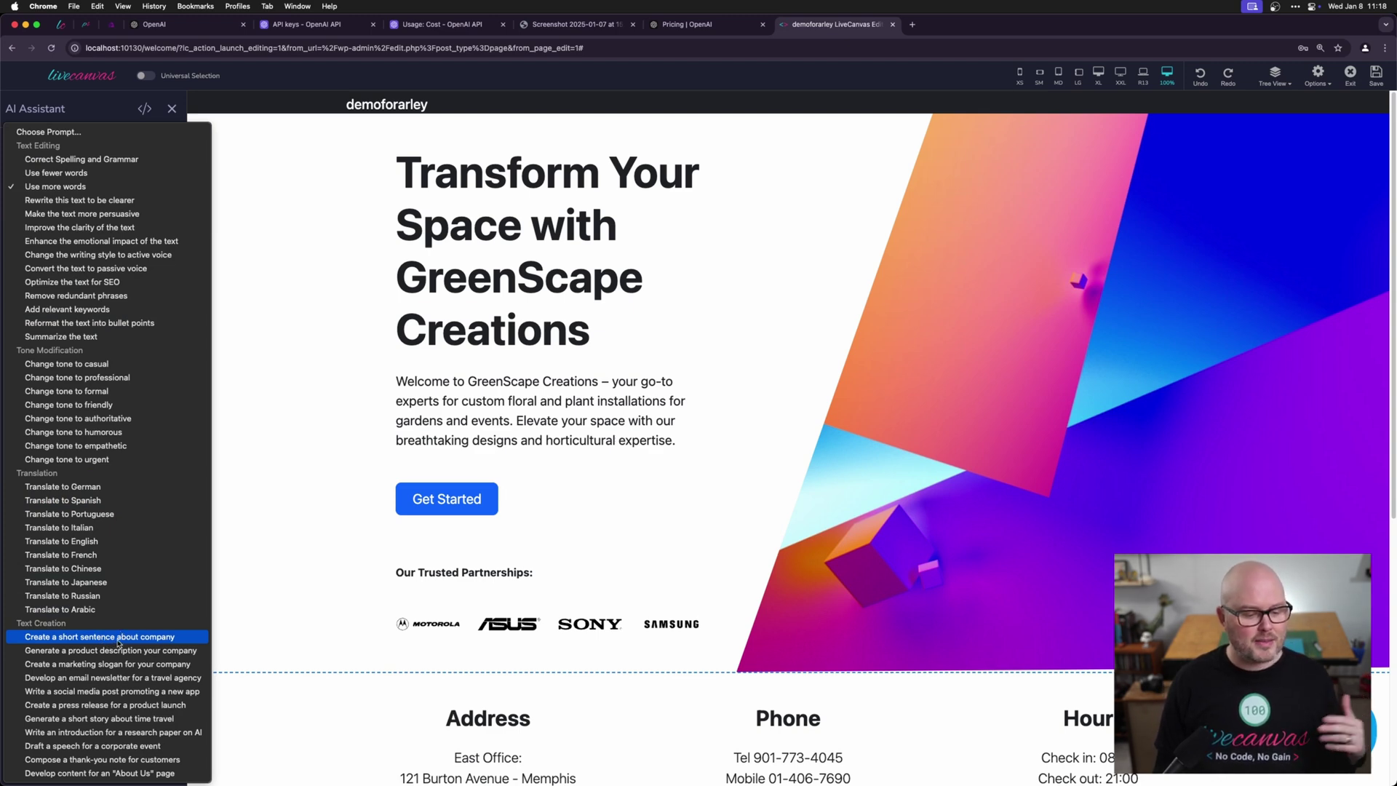
click(121, 650)
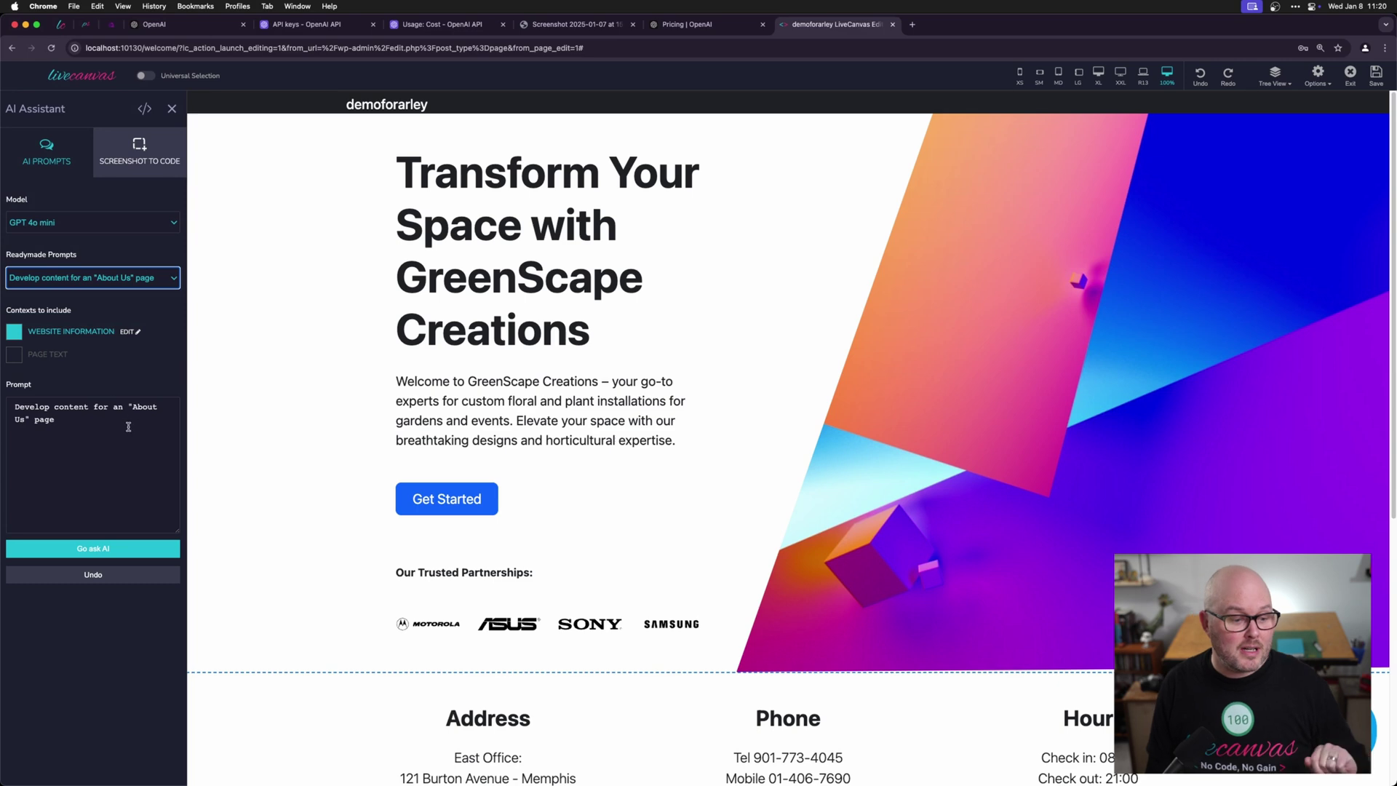
click(119, 430)
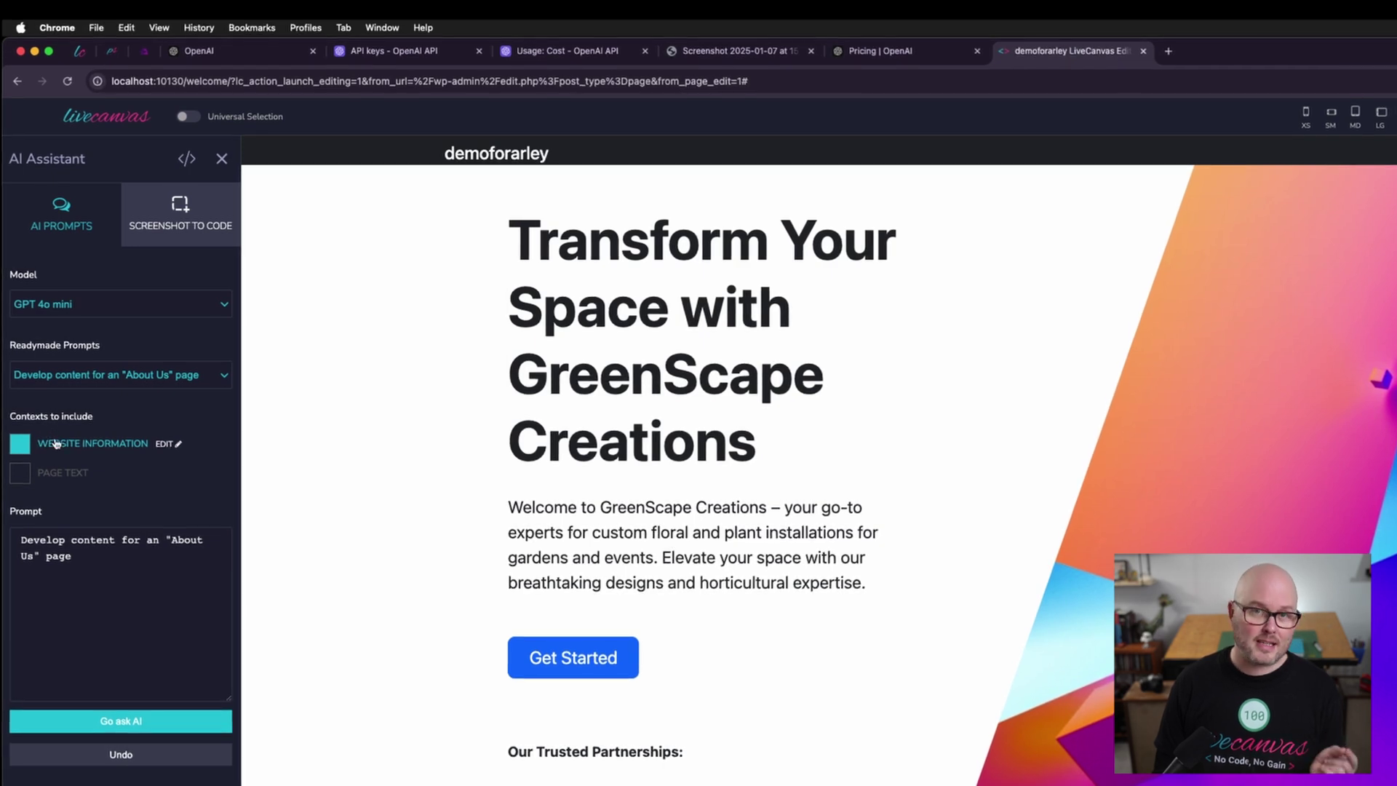
Step: Review the Website Information context in AI settings, then toggle Page Text context on and off
click(164, 443)
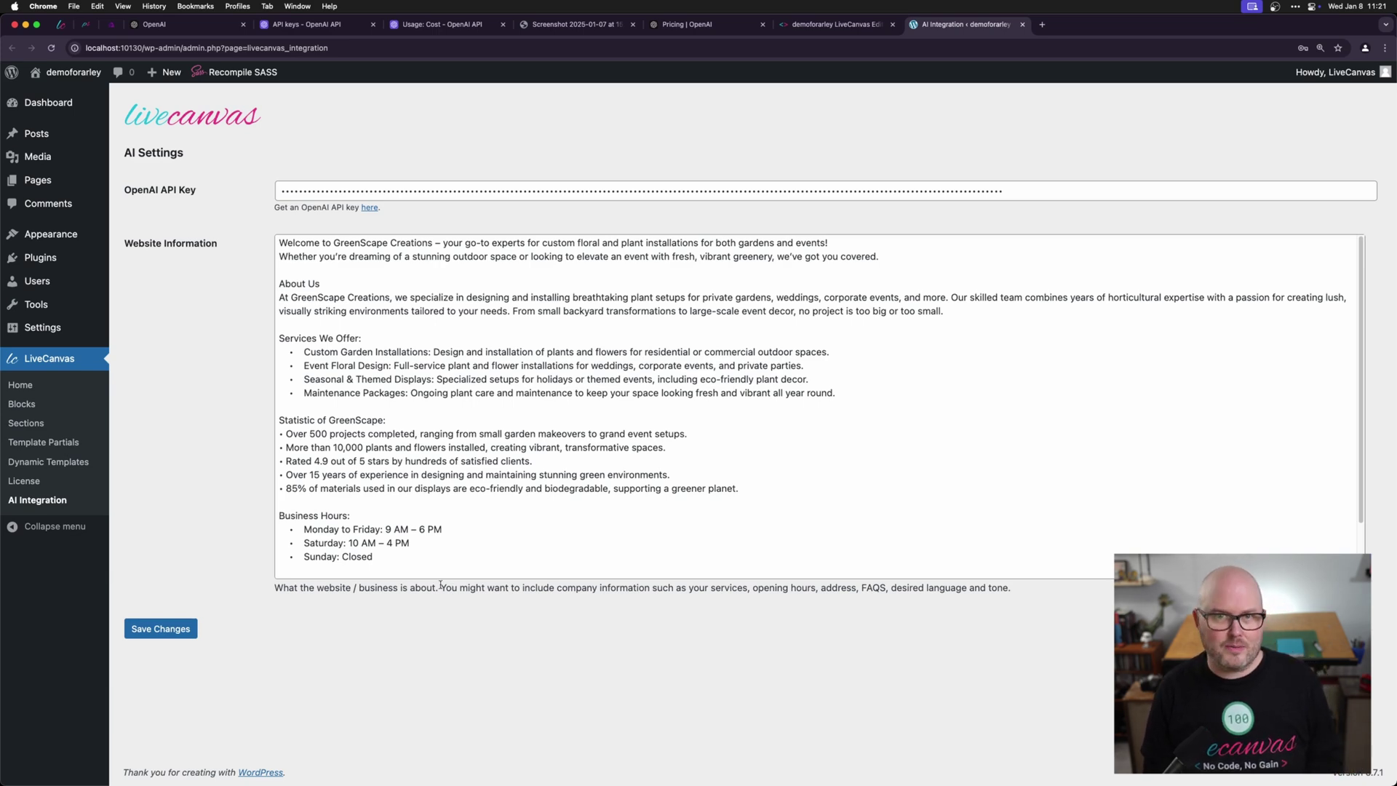
key(ctrl+shift+Tab)
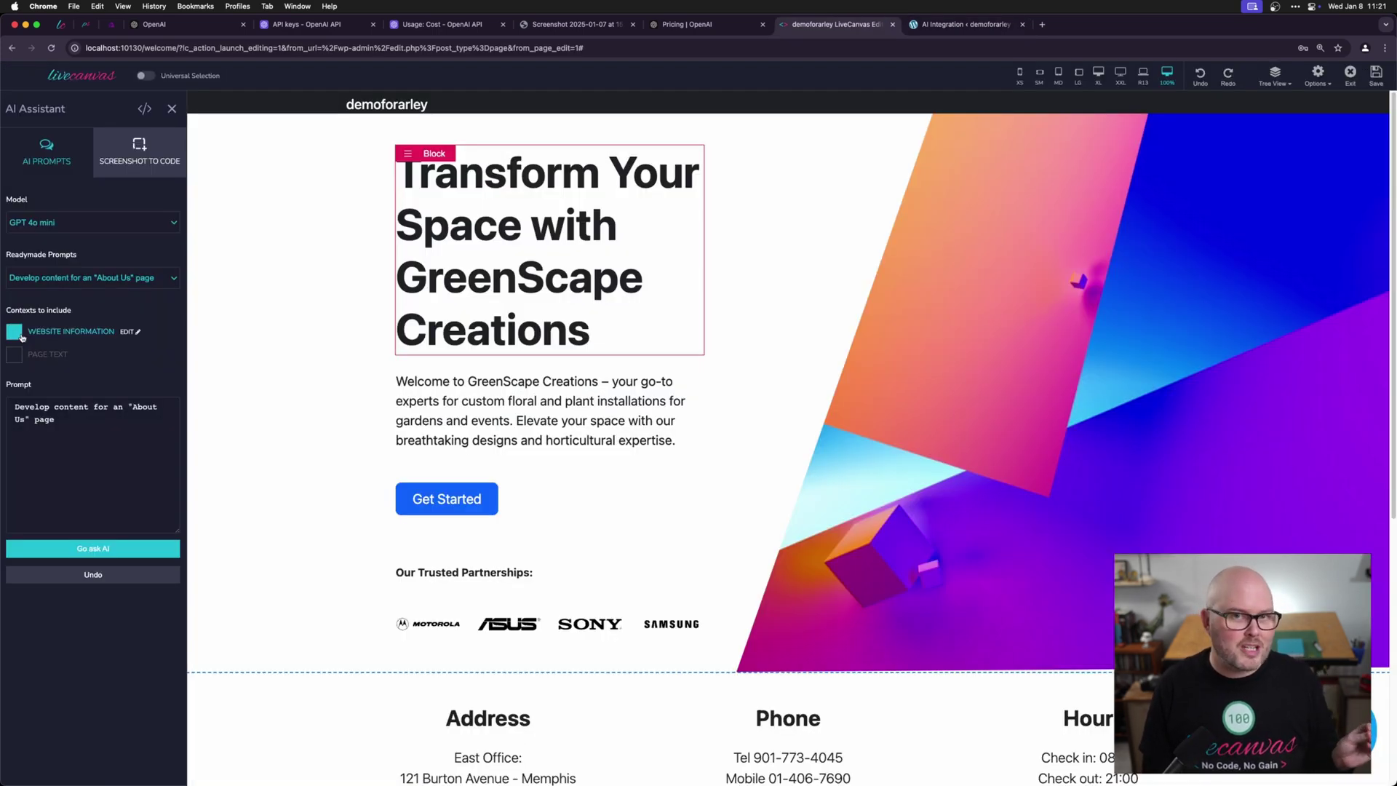
click(15, 355)
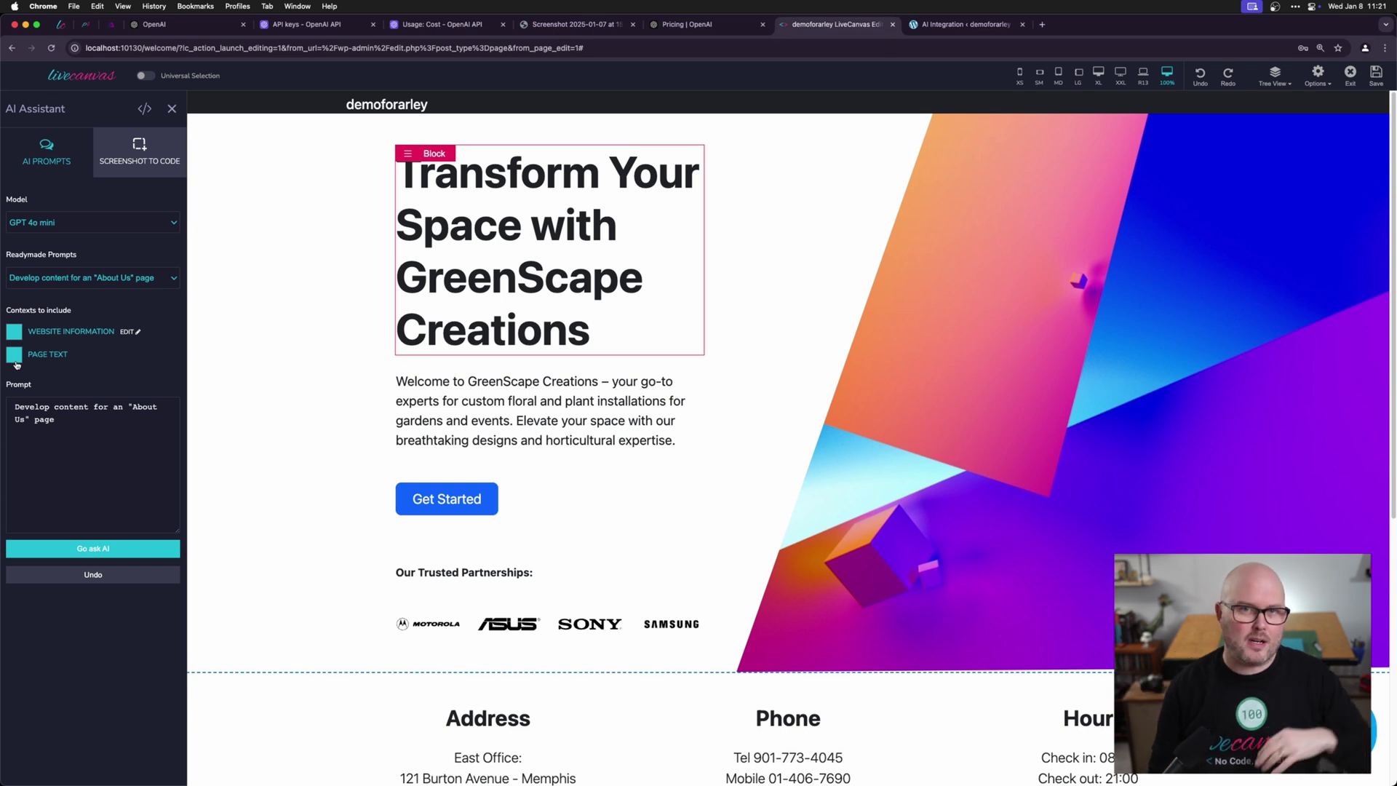
click(14, 356)
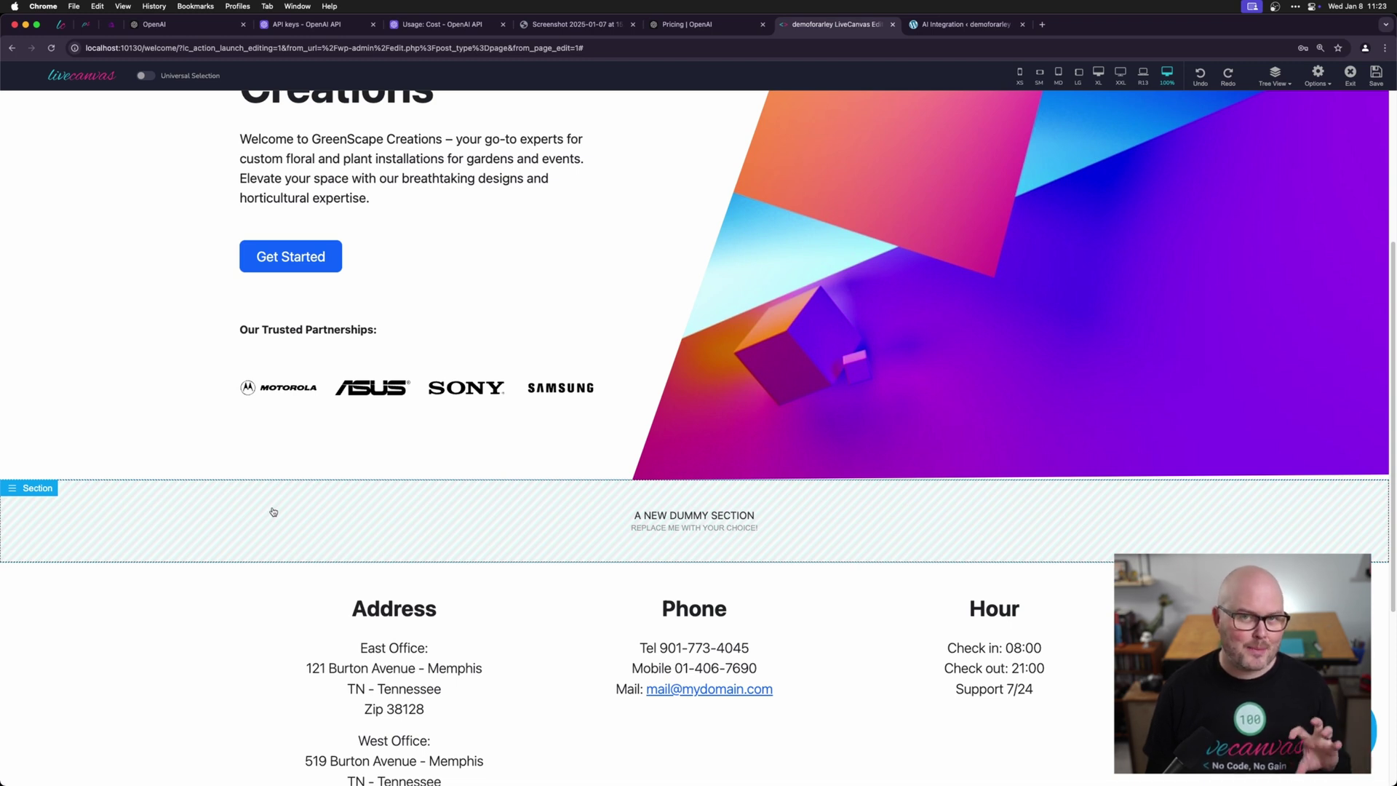
Step: Make the dummy section a 1-column row and convert the uploaded pricing screenshot to code
click(137, 517)
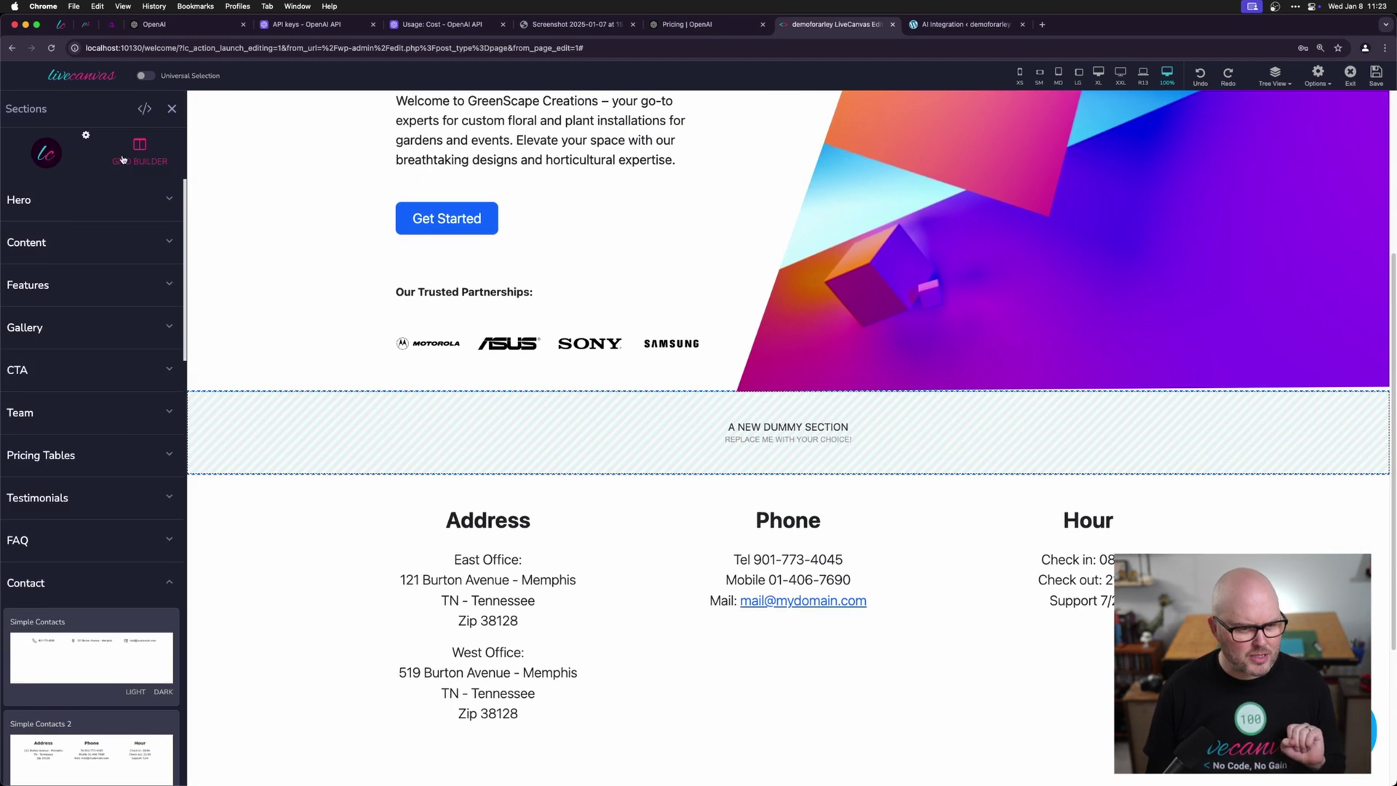
click(48, 414)
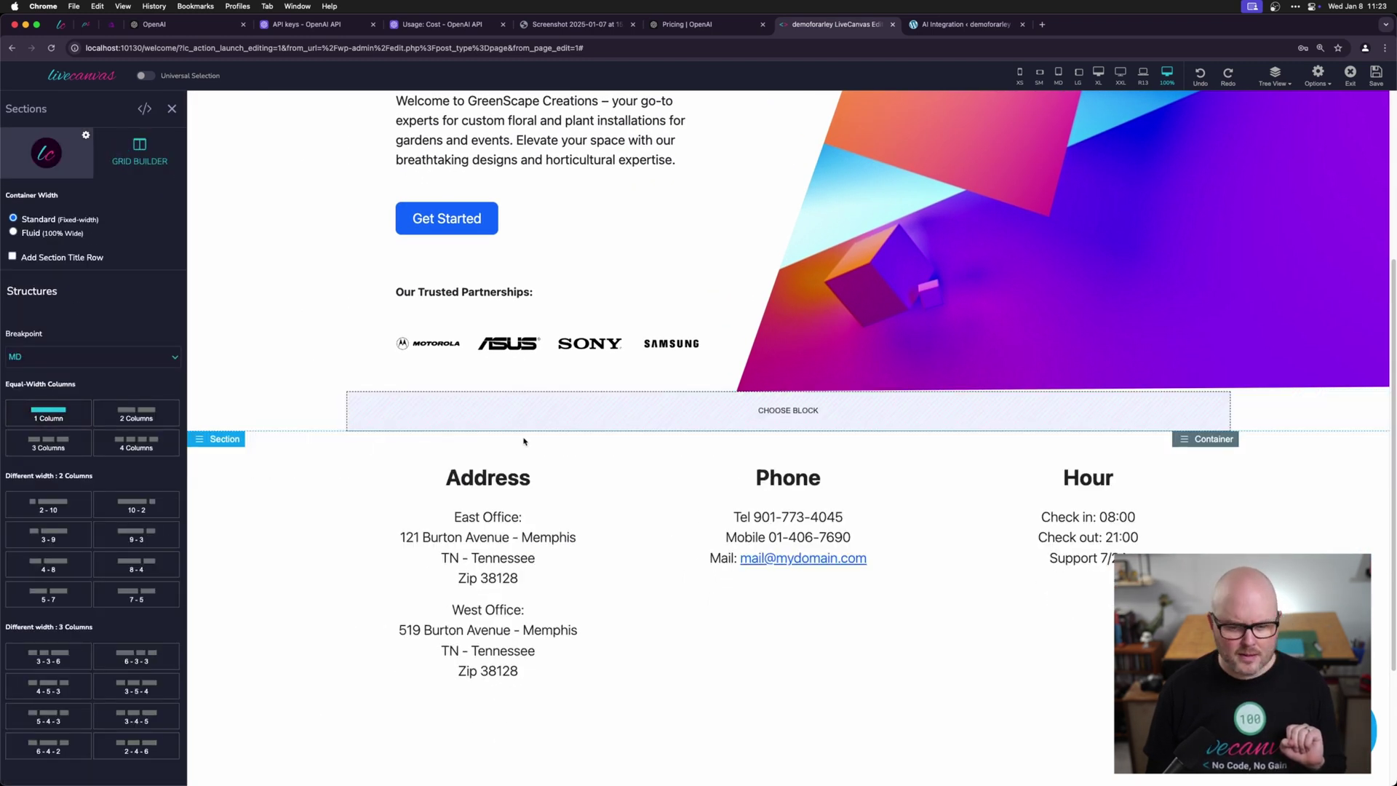
click(358, 399)
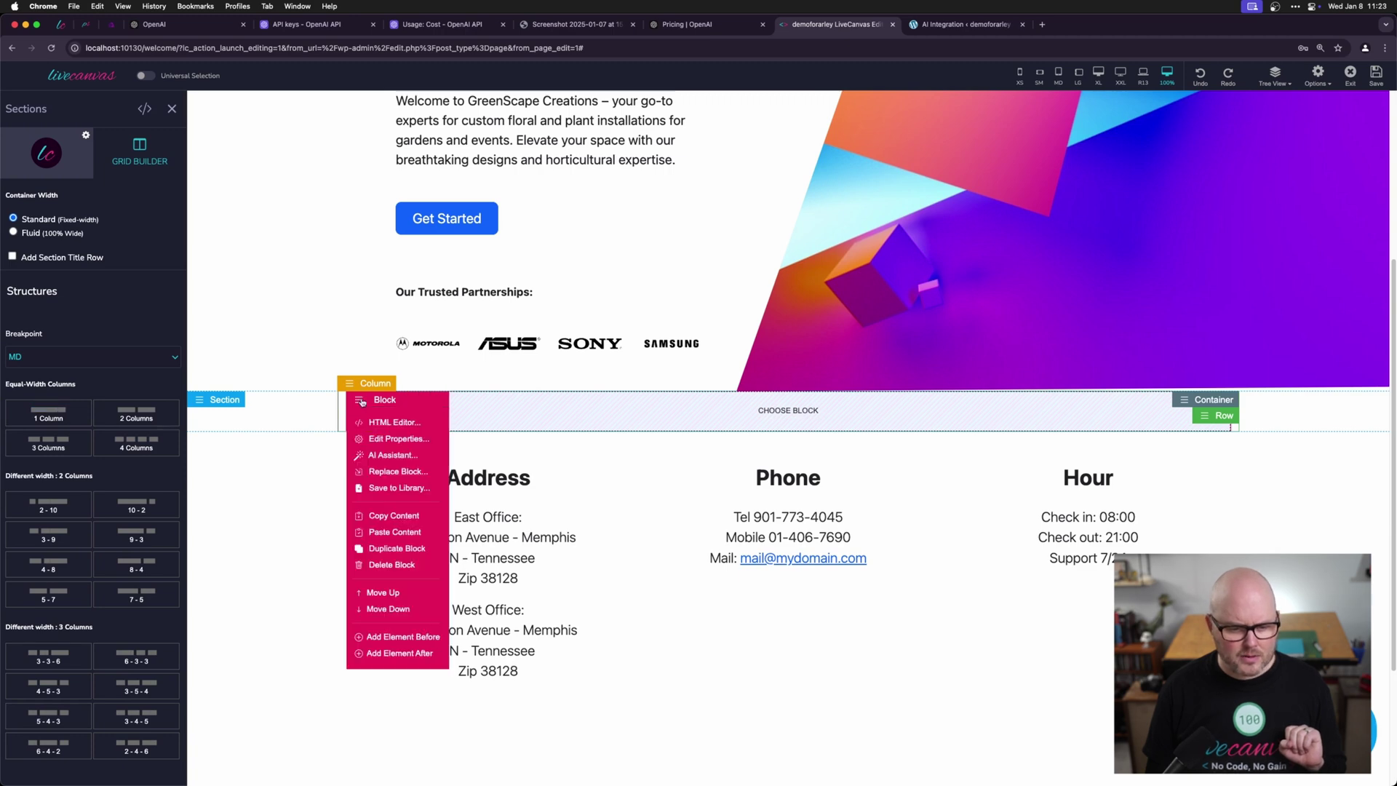
click(399, 457)
click(141, 152)
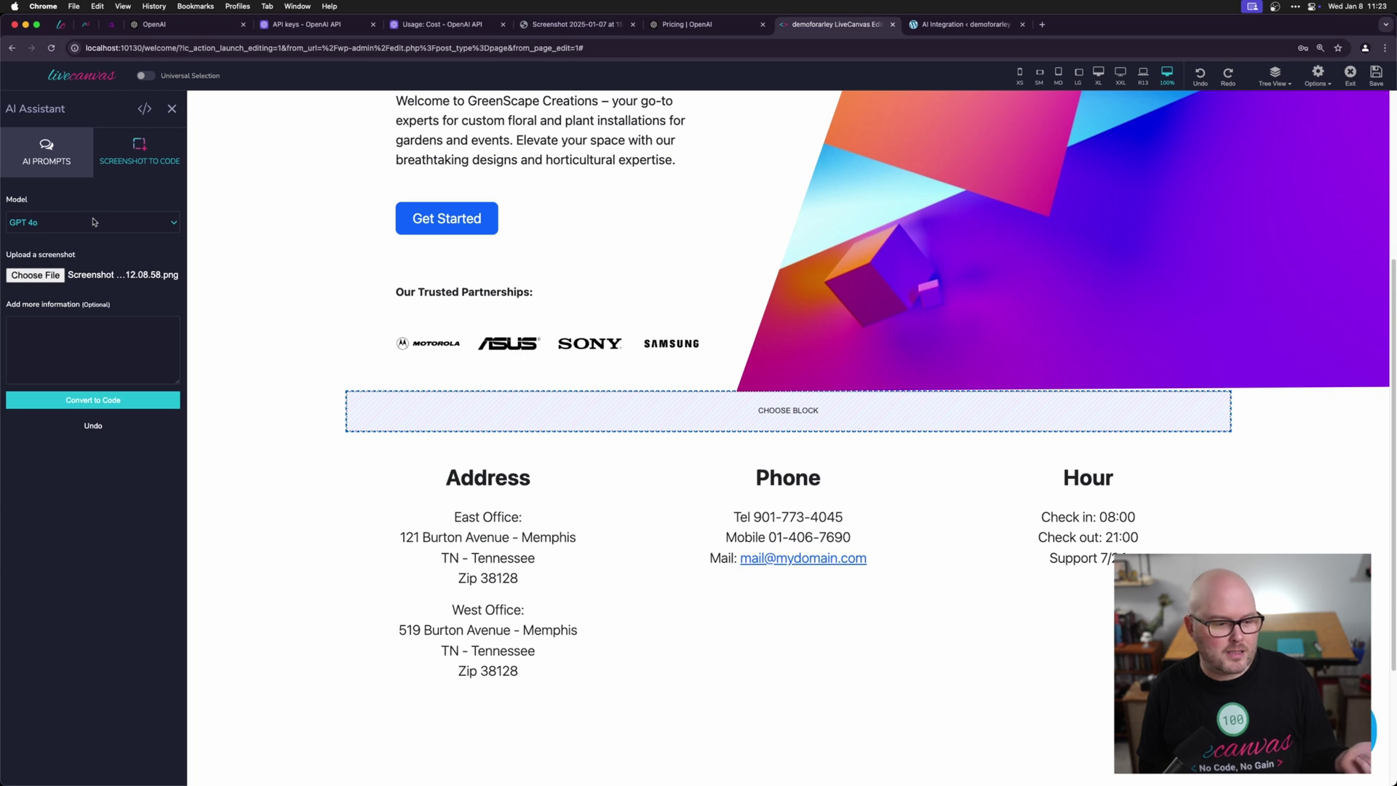
click(89, 399)
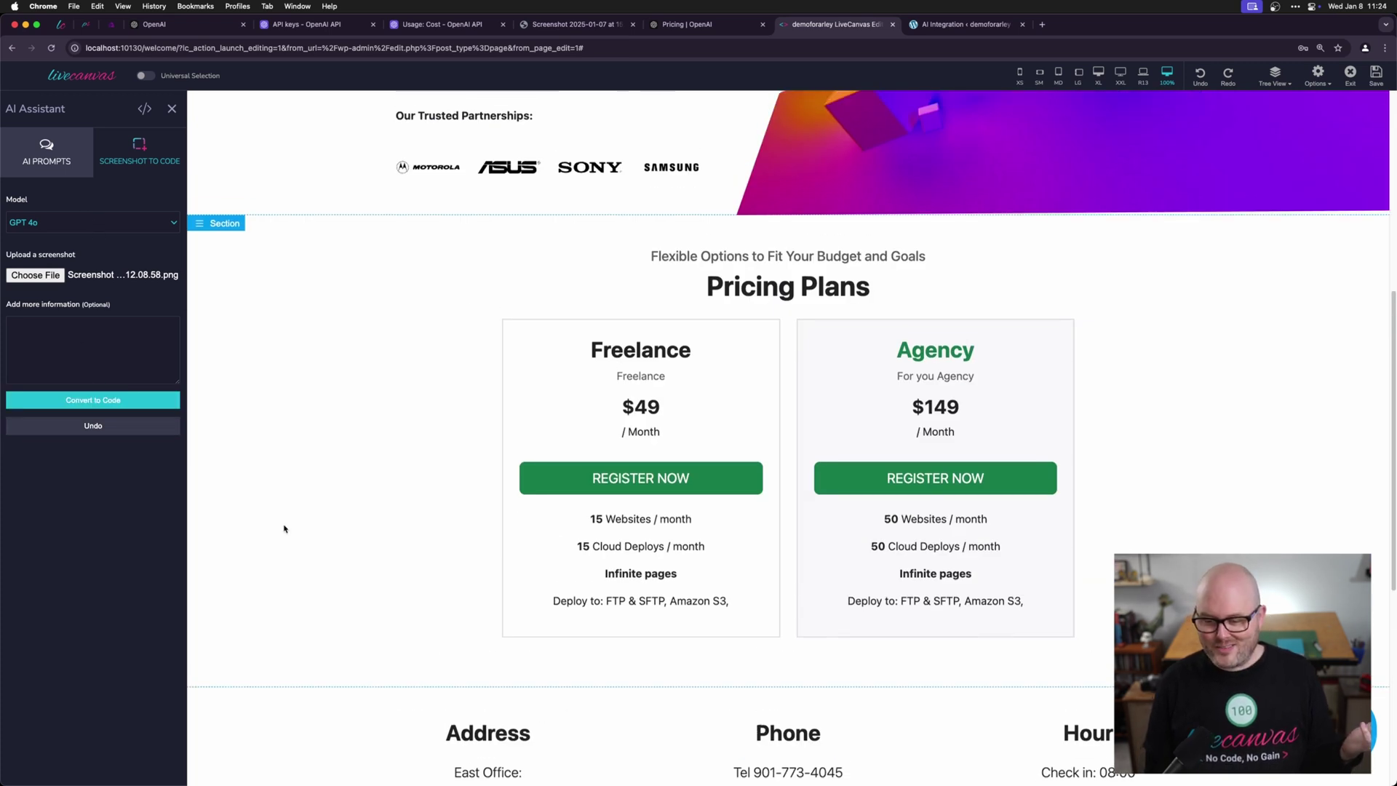
Step: Set the Pricing Plans section's background to the yellow swatch
scroll(284, 529, down, 2)
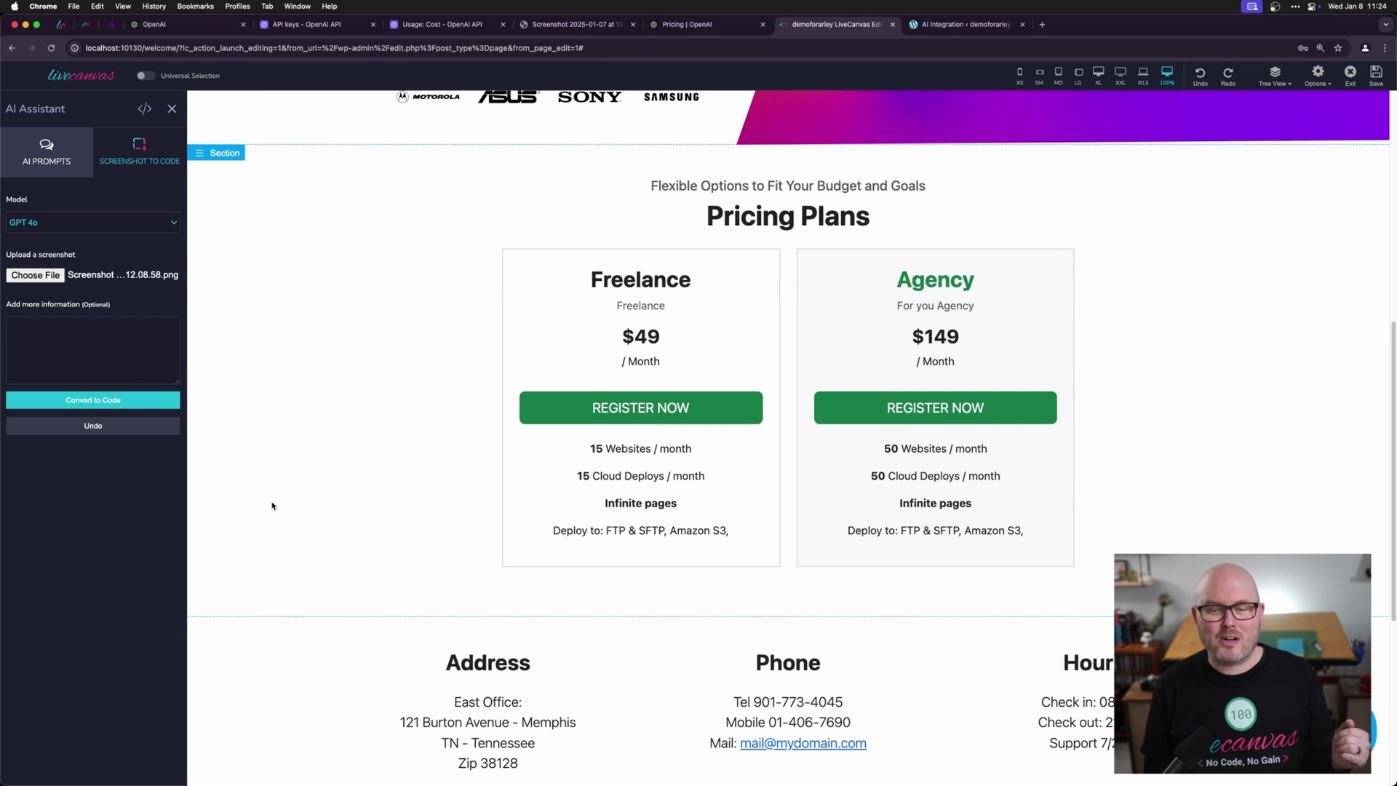
click(211, 152)
click(239, 191)
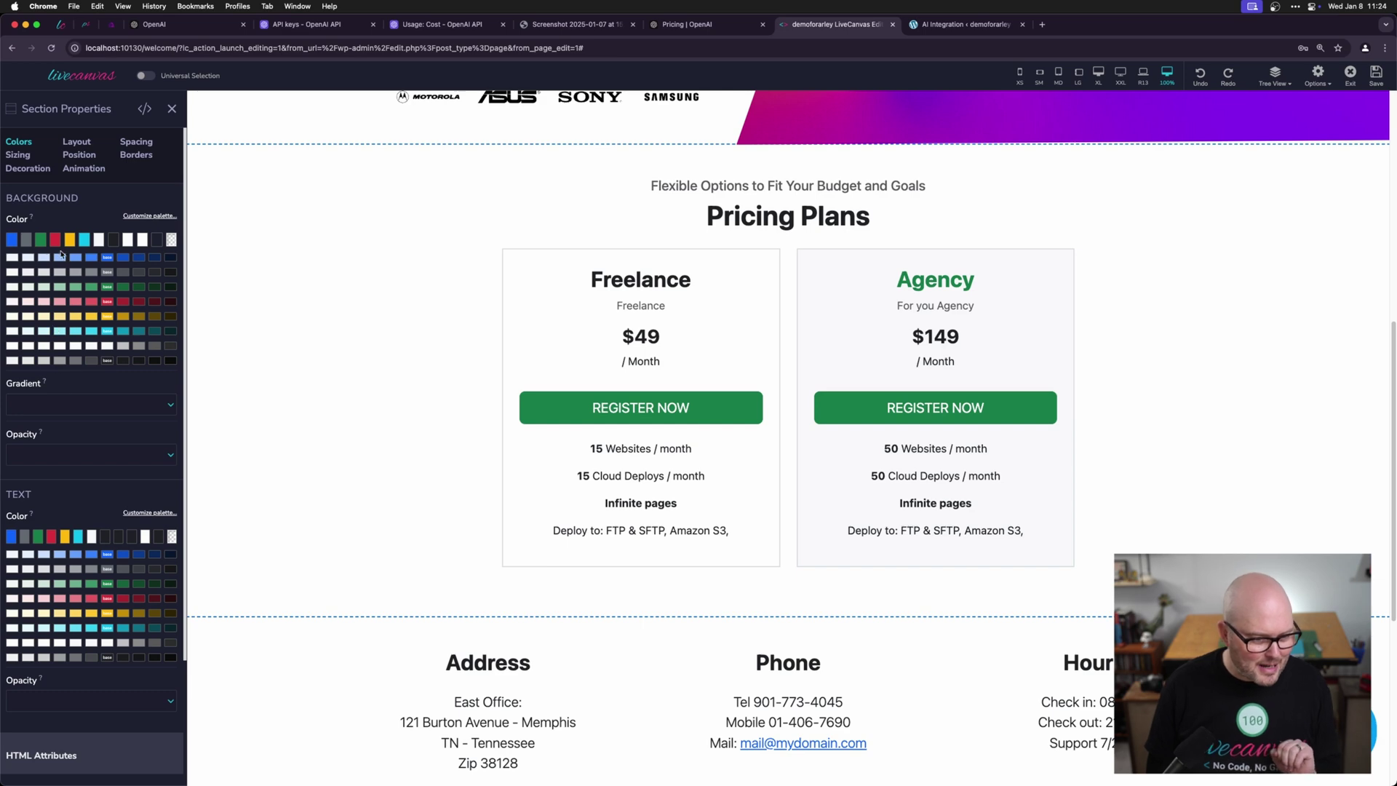
click(70, 240)
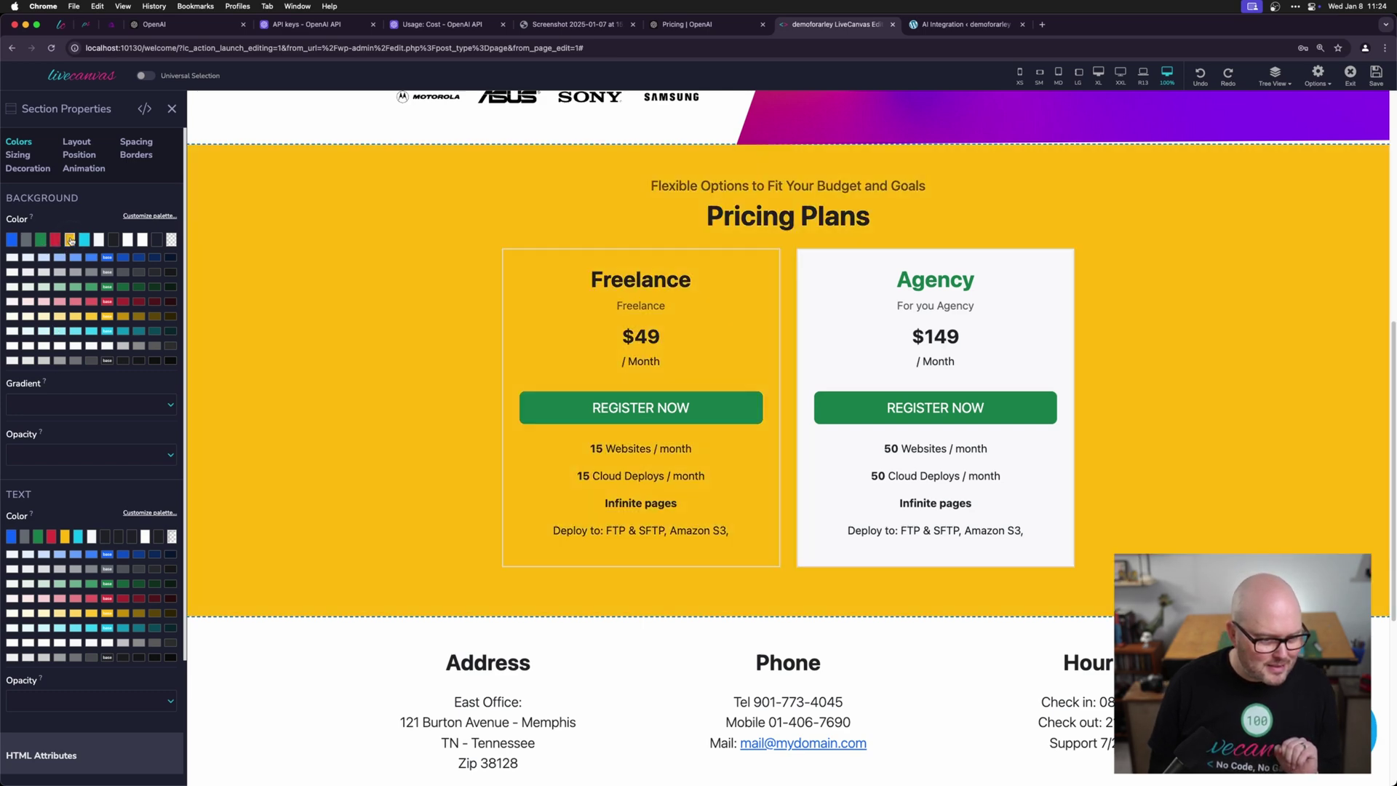
click(171, 109)
click(411, 329)
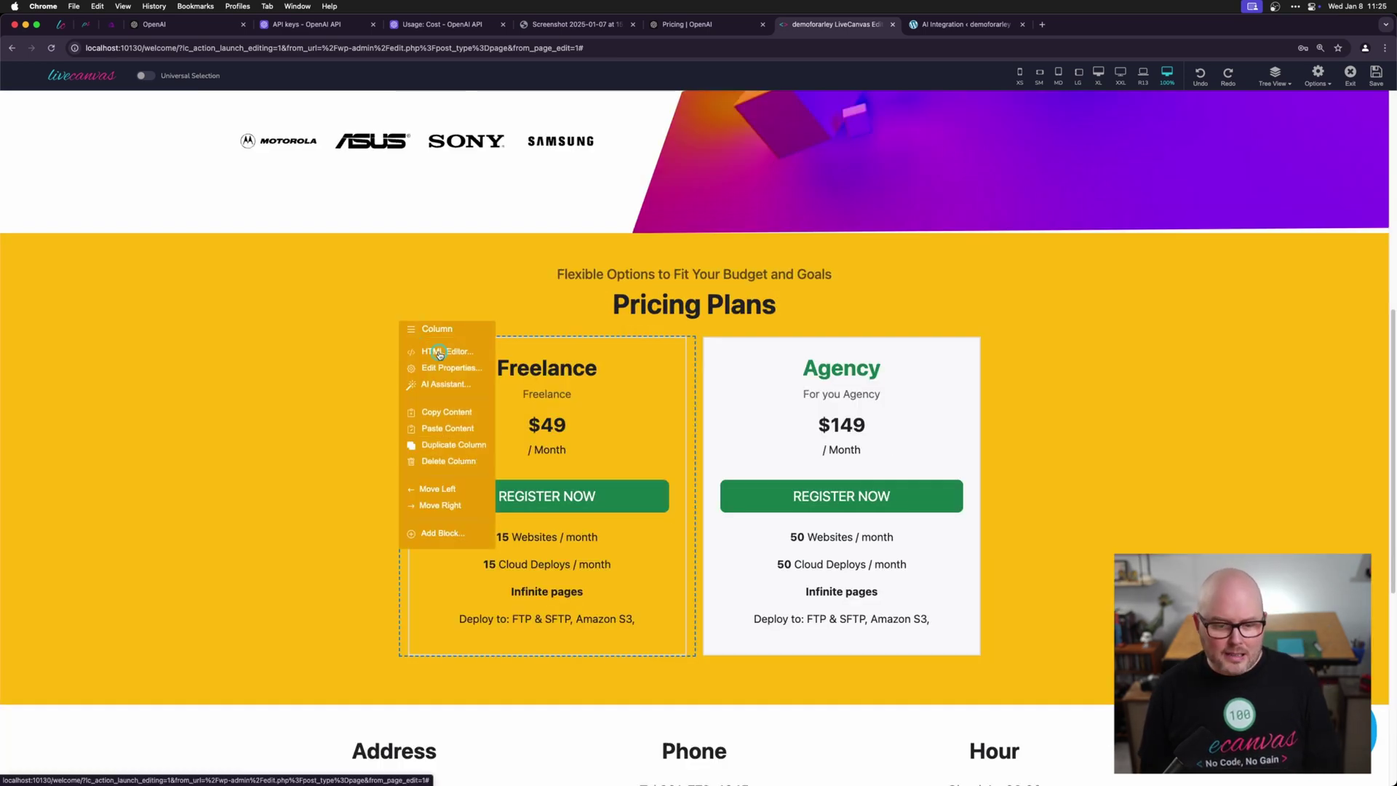
Step: Add the bg-white class to the Freelance card in the column's HTML
click(439, 352)
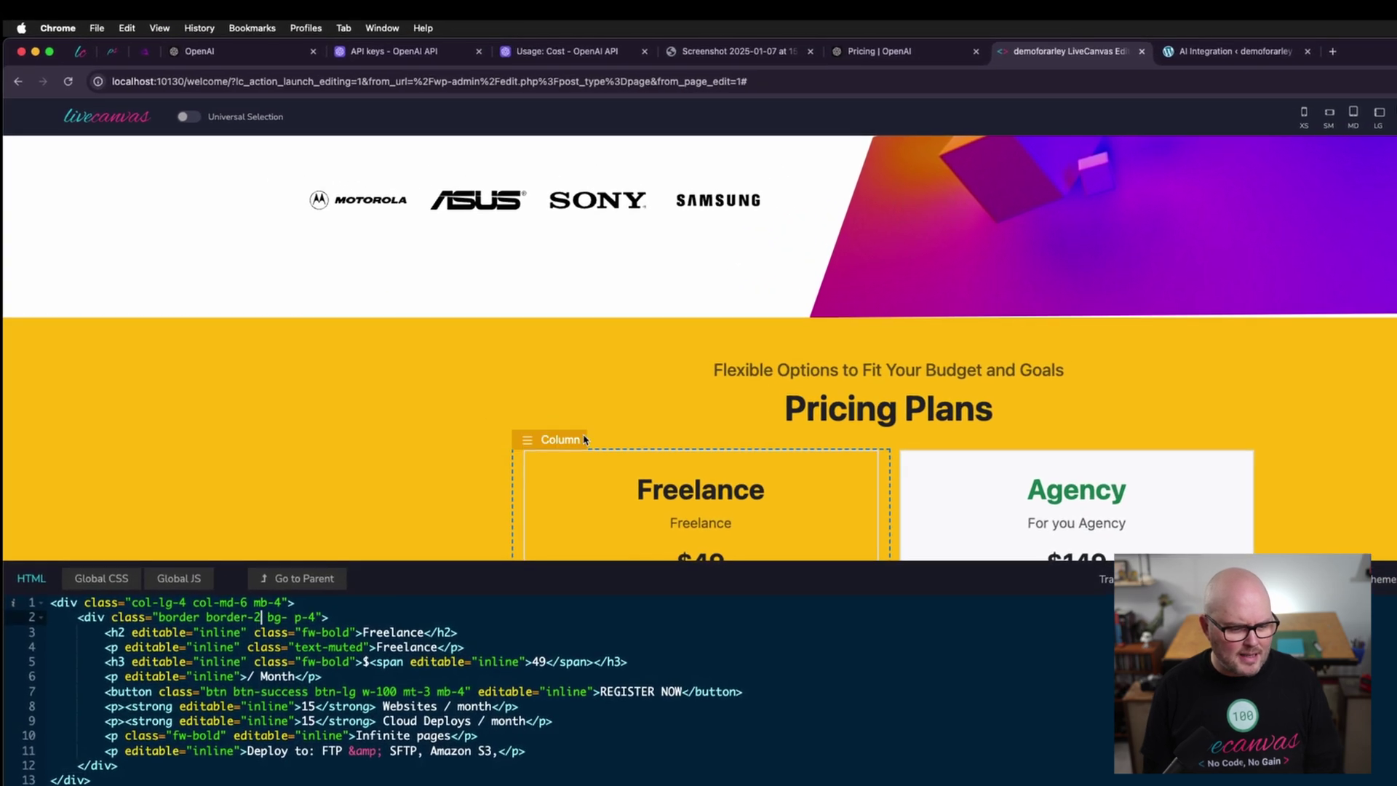
text(bg-wh)
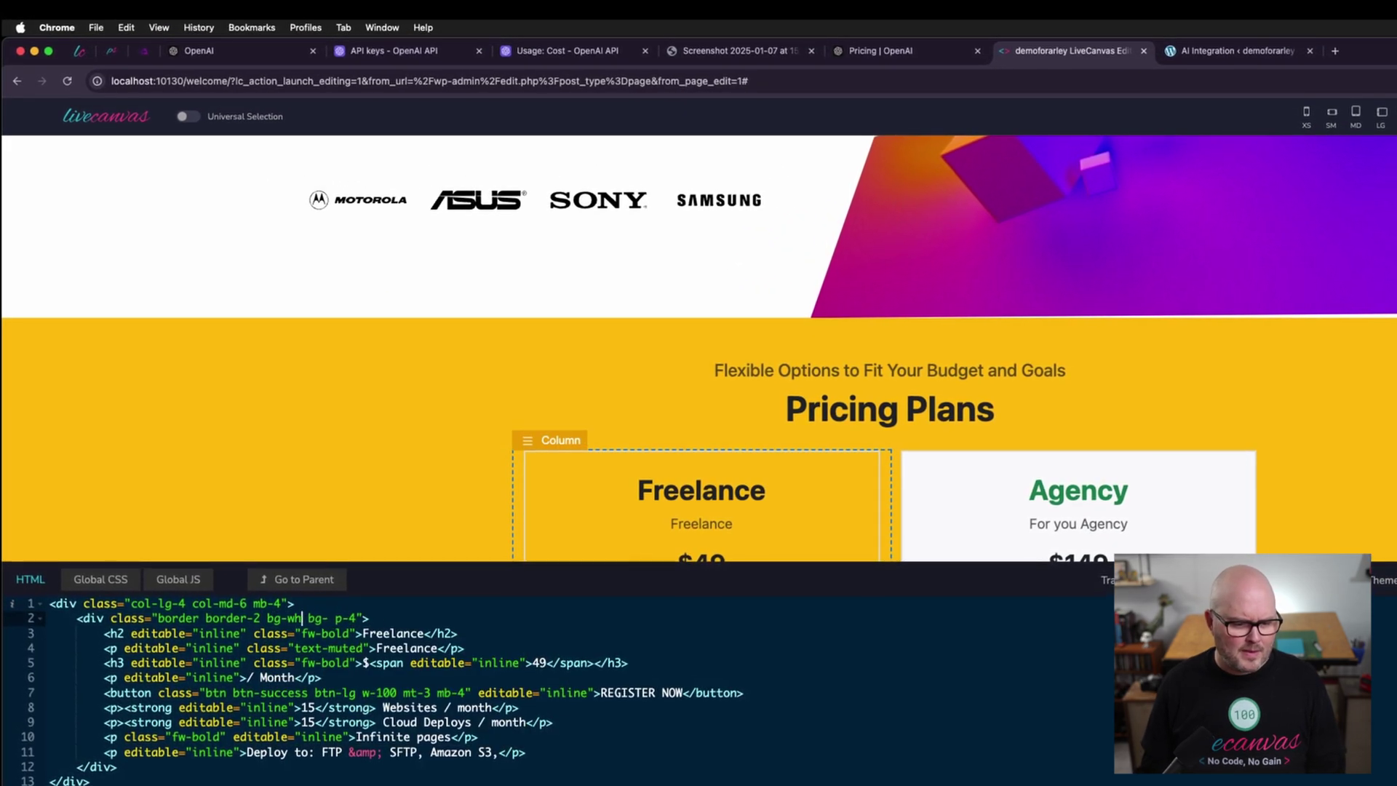
text(ite)
key(Escape)
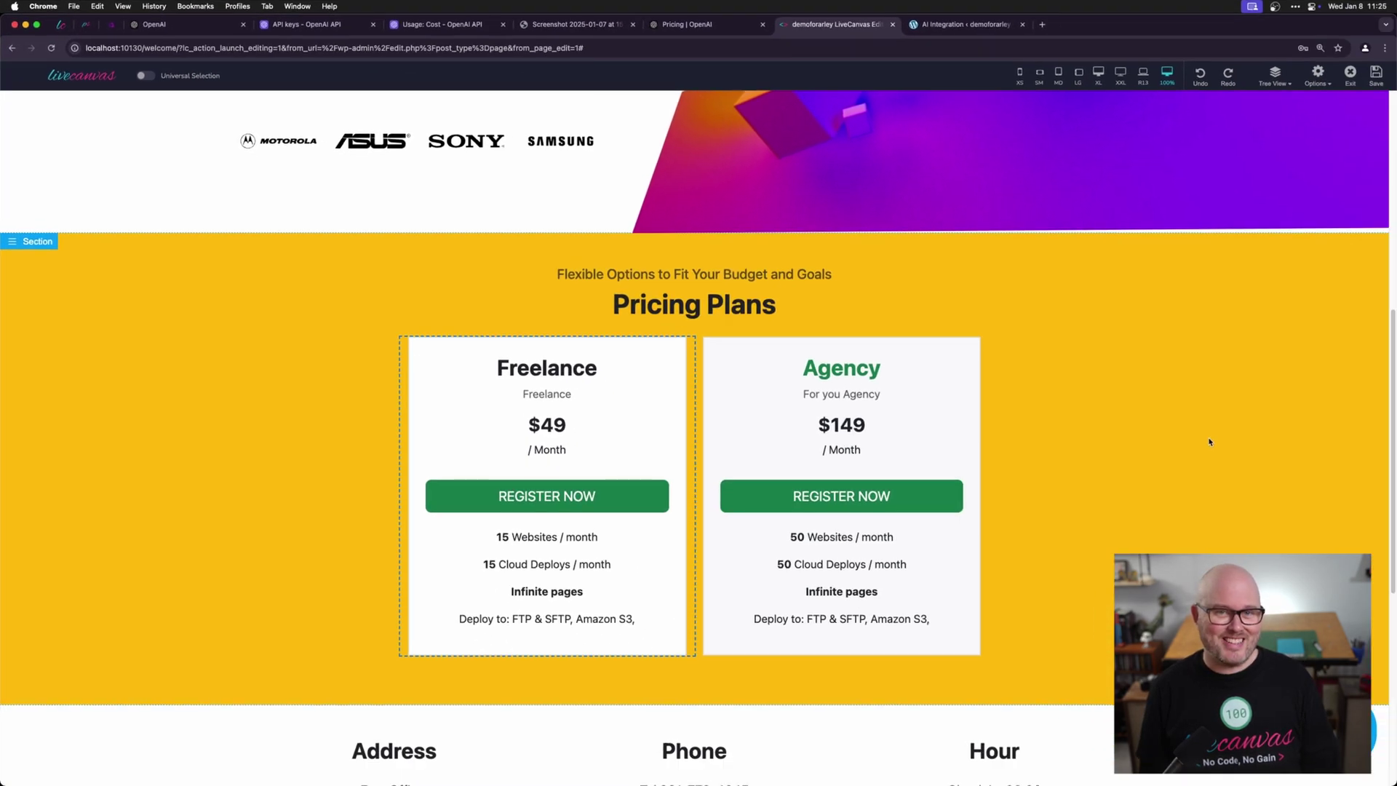
Step: Delete the trailing comma after Amazon S3 in both the Freelance and Agency cards
click(668, 624)
key(BackSpace)
click(939, 617)
key(BackSpace)
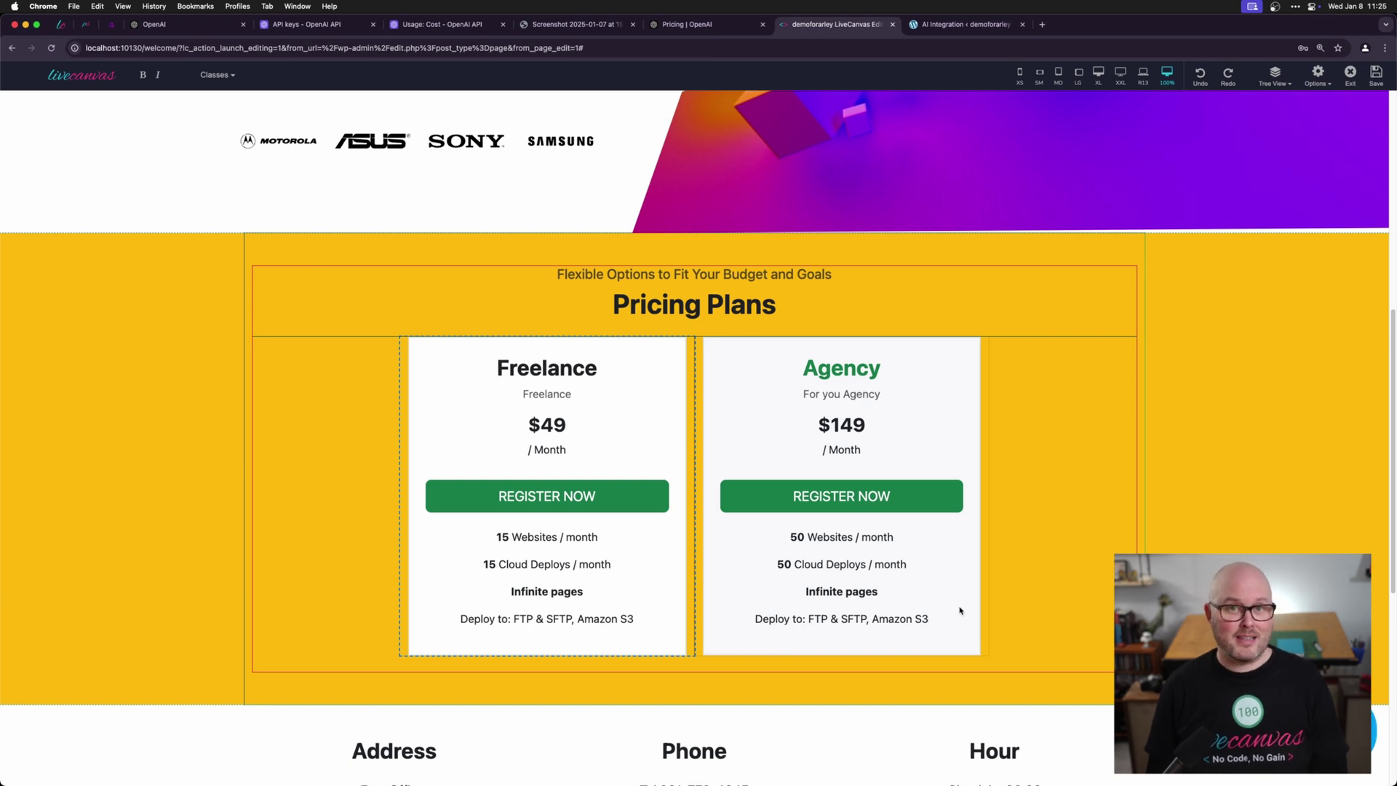
Step: Add a new section at the page bottom and browse NinjaBootstrap UI Marketing's Feature layouts
click(960, 610)
scroll(1167, 414, down, 3)
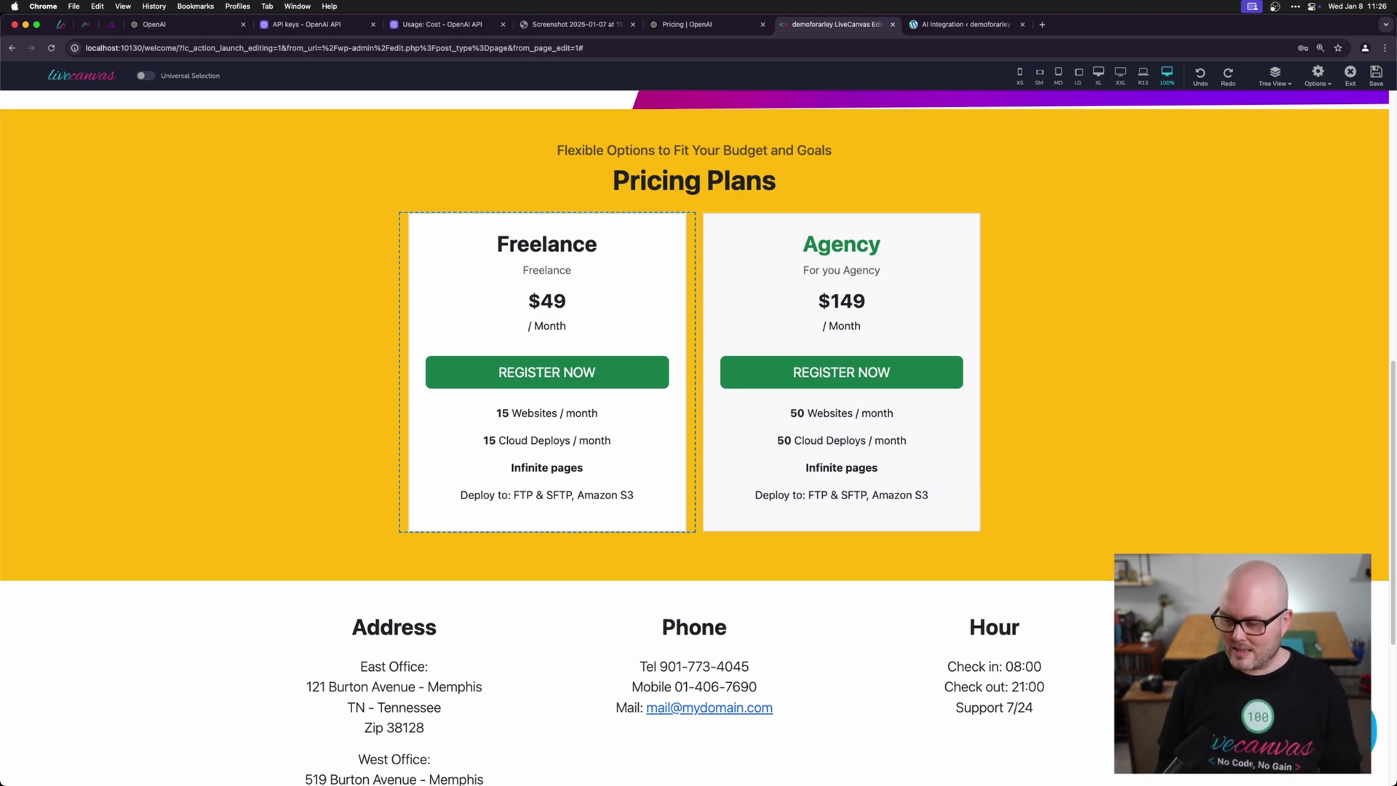
click(694, 581)
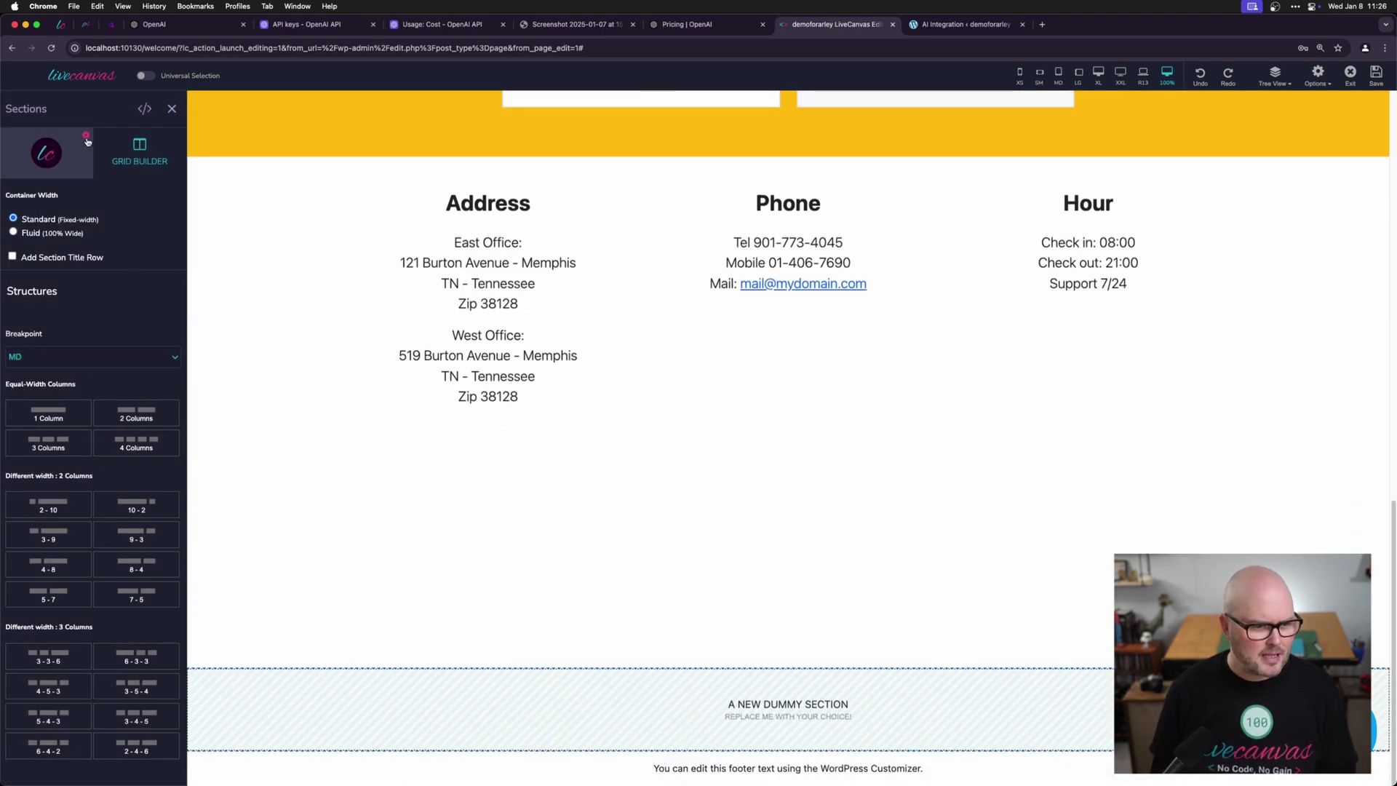
click(87, 136)
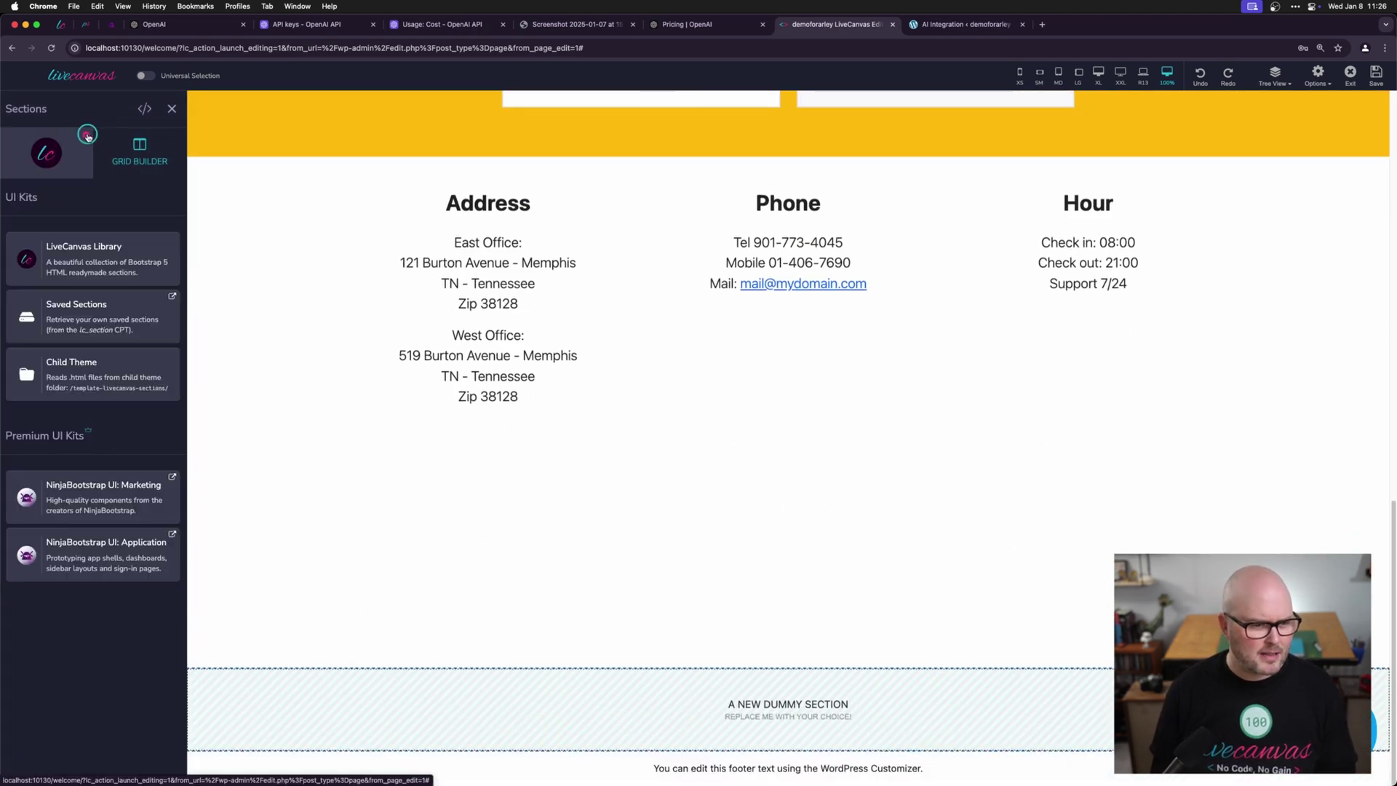
click(96, 486)
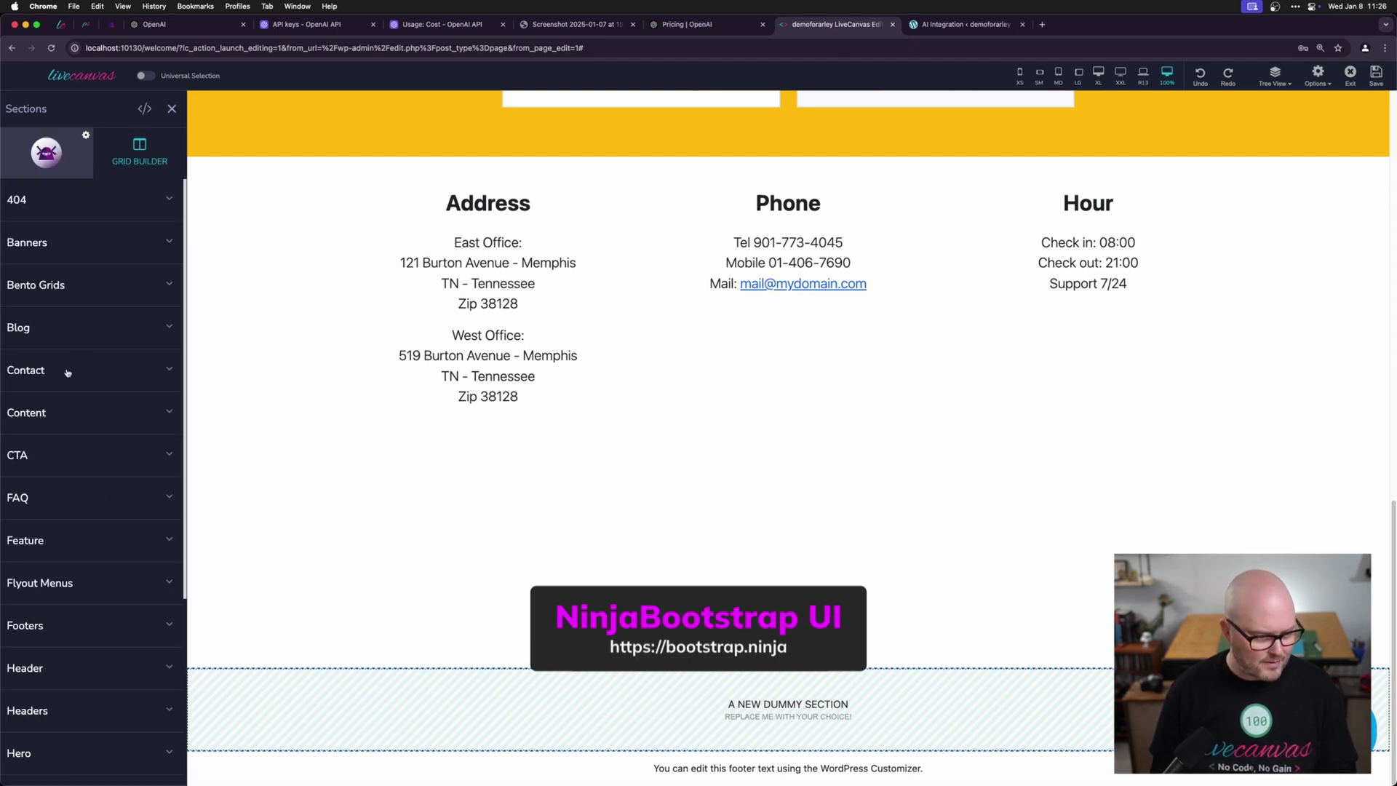
click(43, 540)
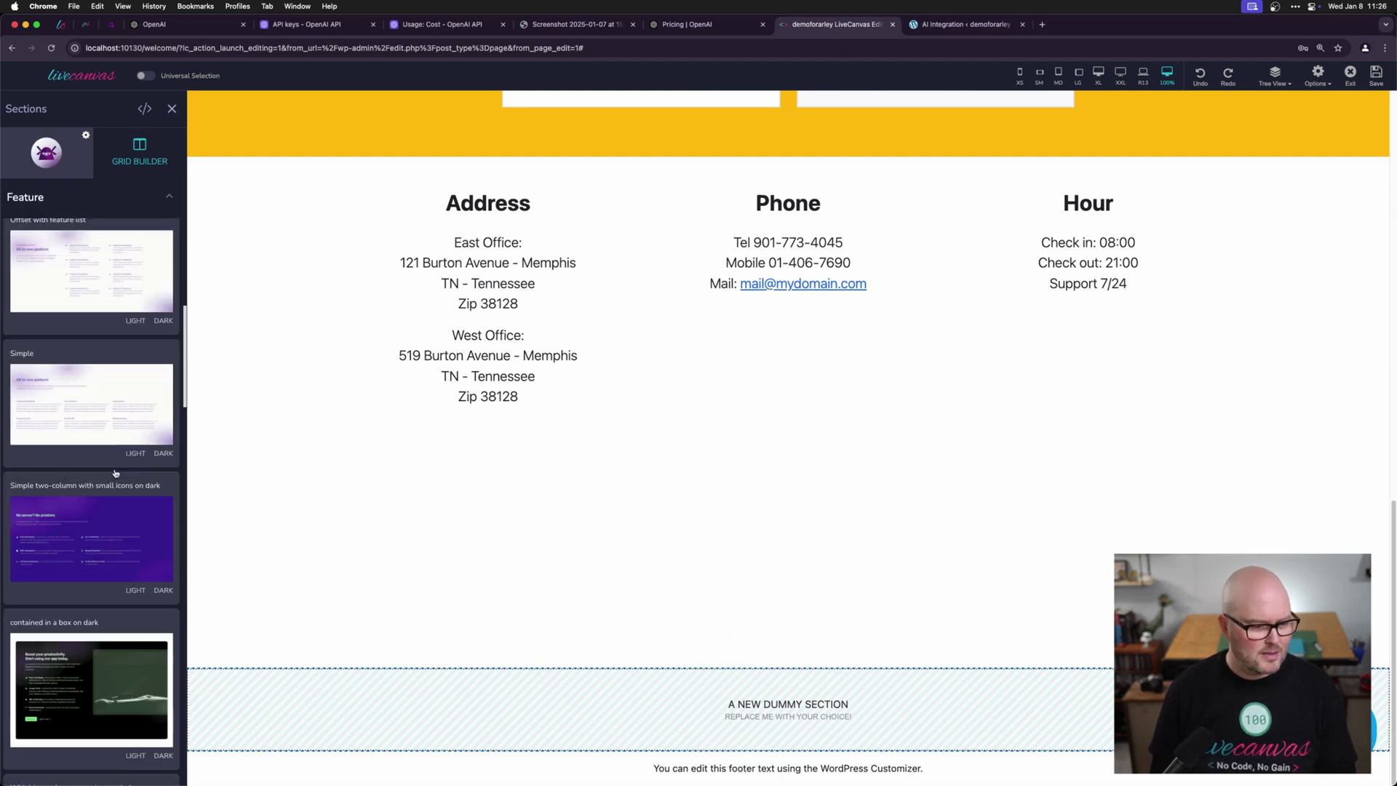
Step: Insert the Simple feature section and have the AI populate it with company services
click(94, 409)
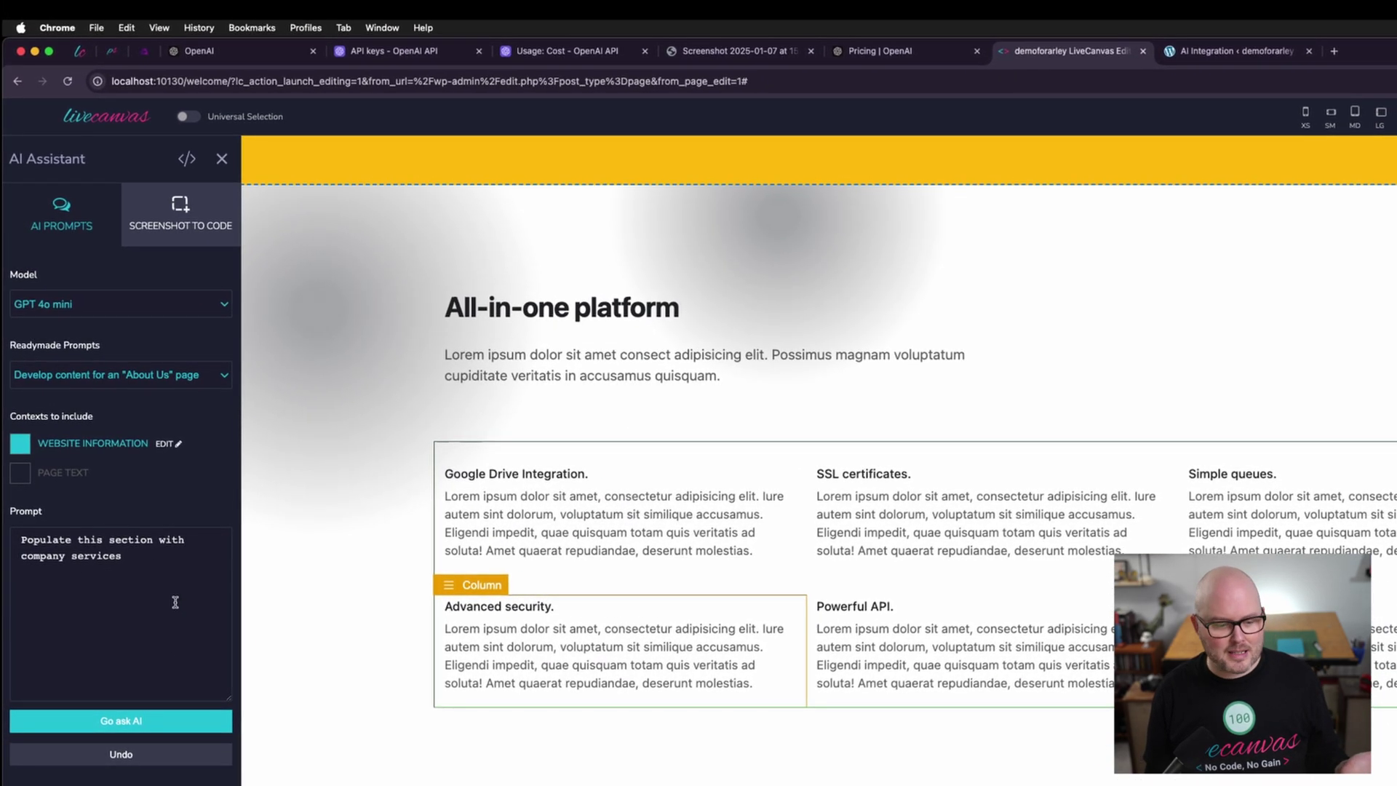
click(118, 722)
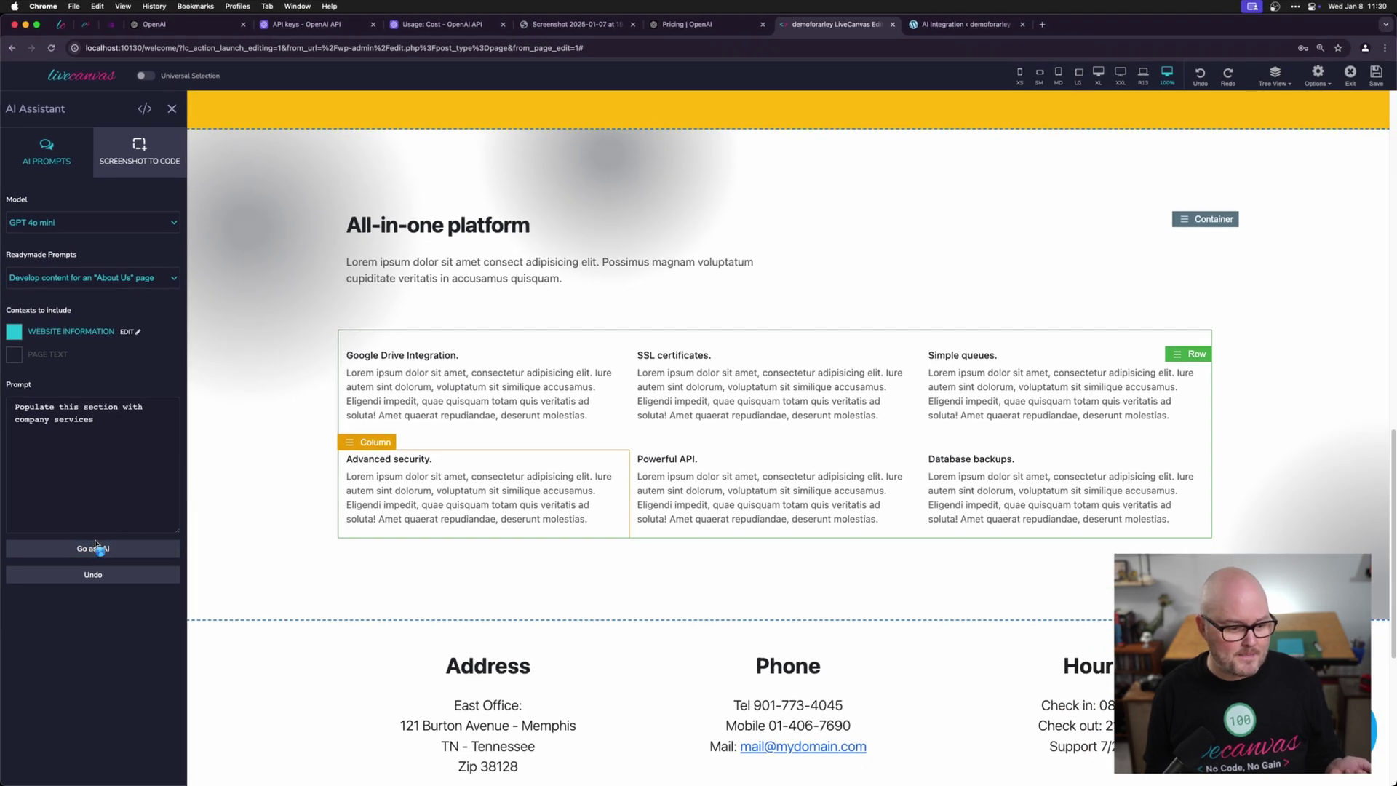
click(955, 26)
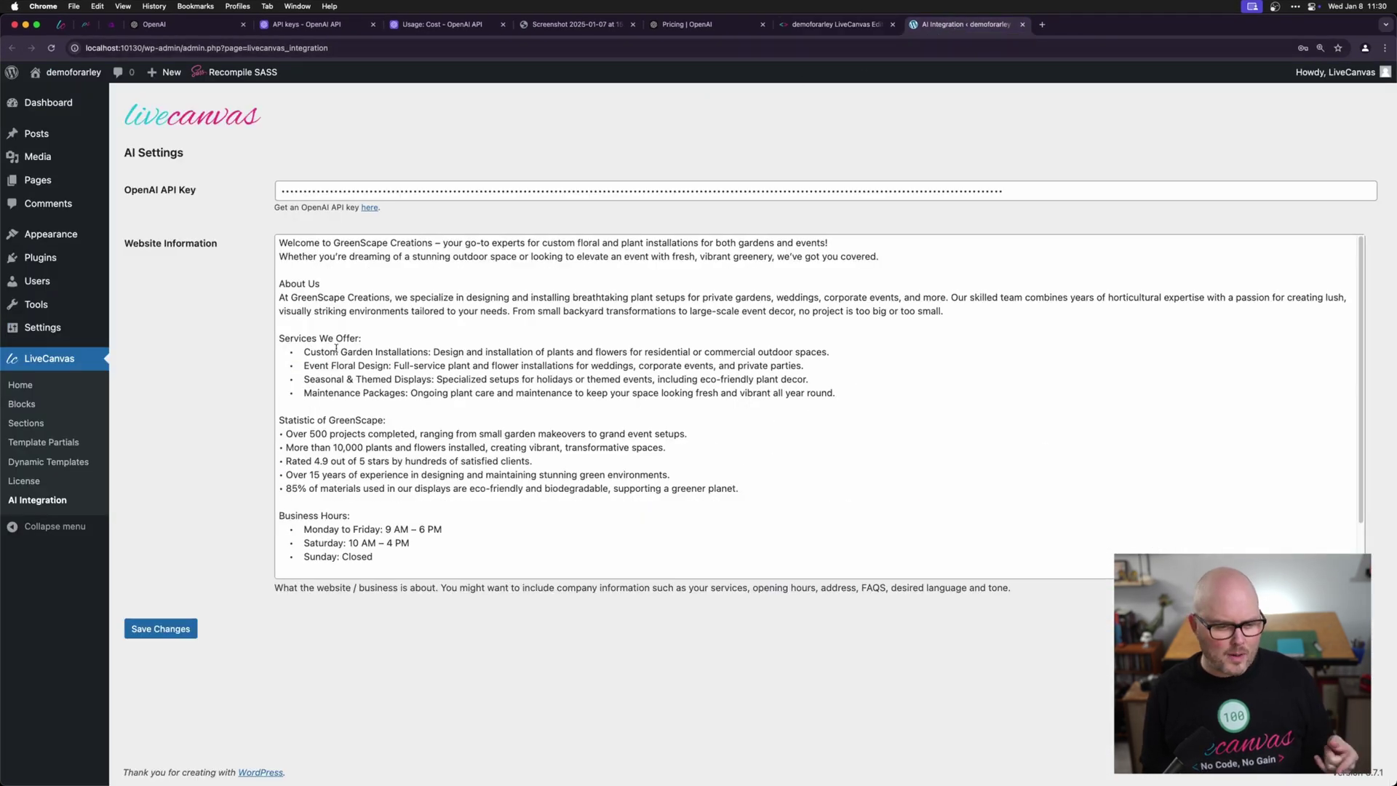
Step: Highlight the Services Offered bullets in Website Information, then go back to the editor
drag(334, 349, 418, 386)
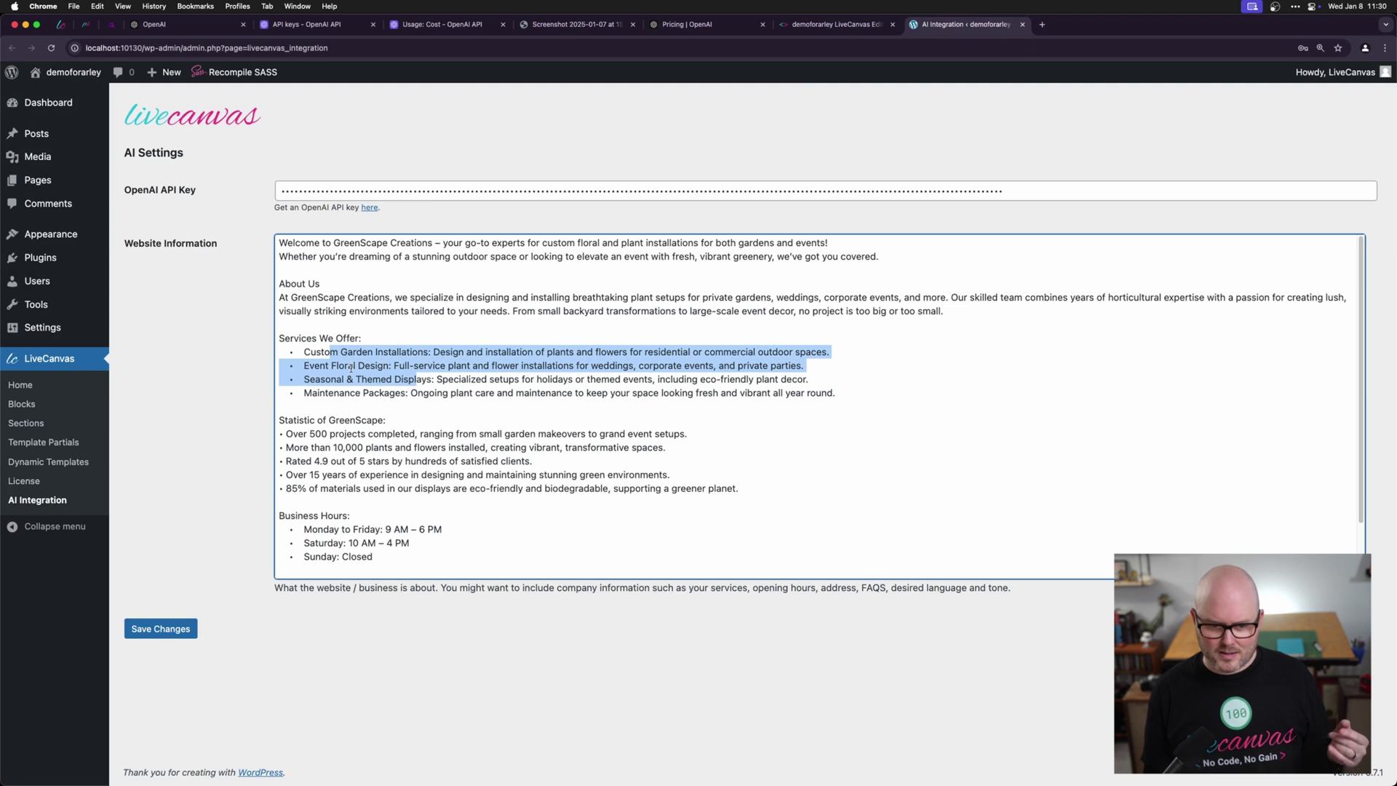
click(828, 24)
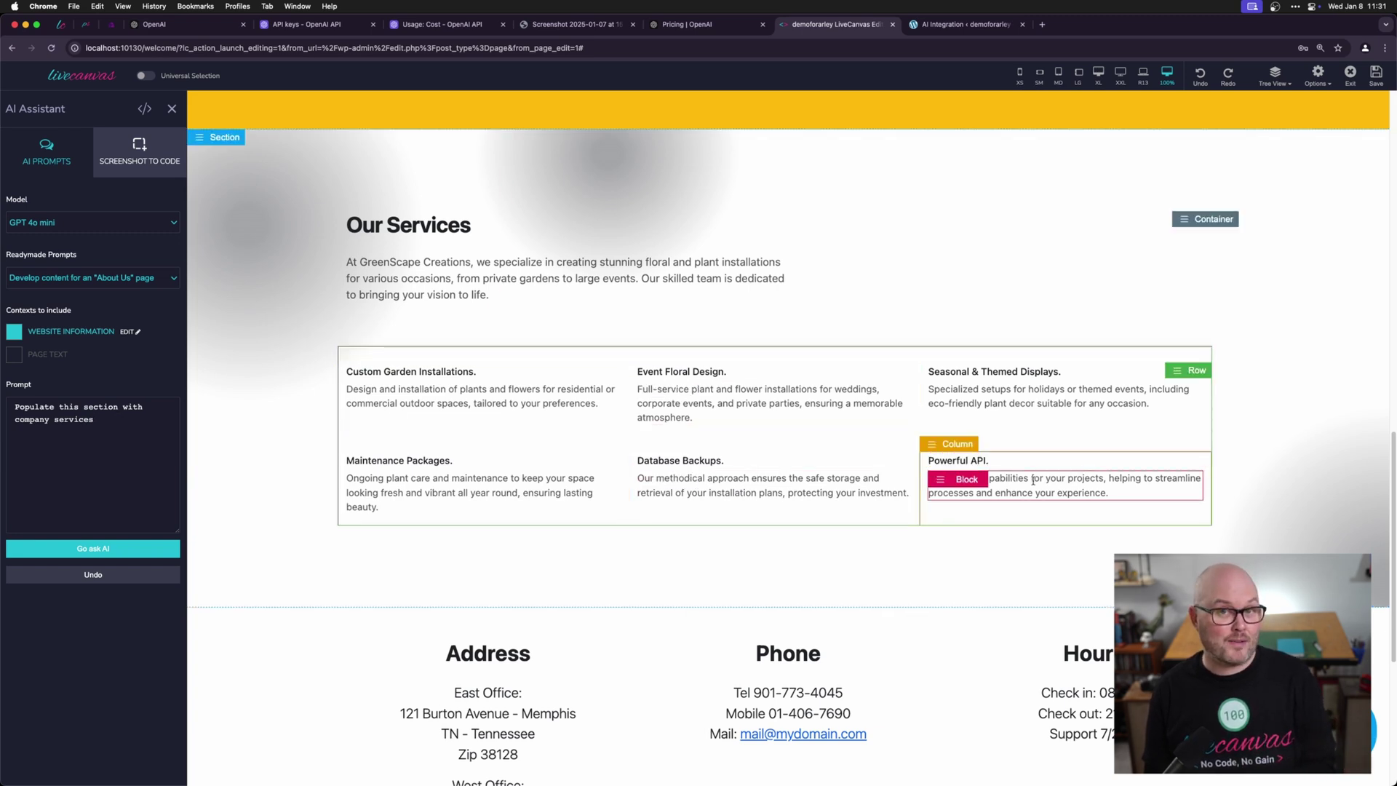
Step: Delete the leftover Database Backups and Powerful API headings and paragraphs
triple_click(680, 460)
key(BackSpace)
key(ctrl+a)
key(BackSpace)
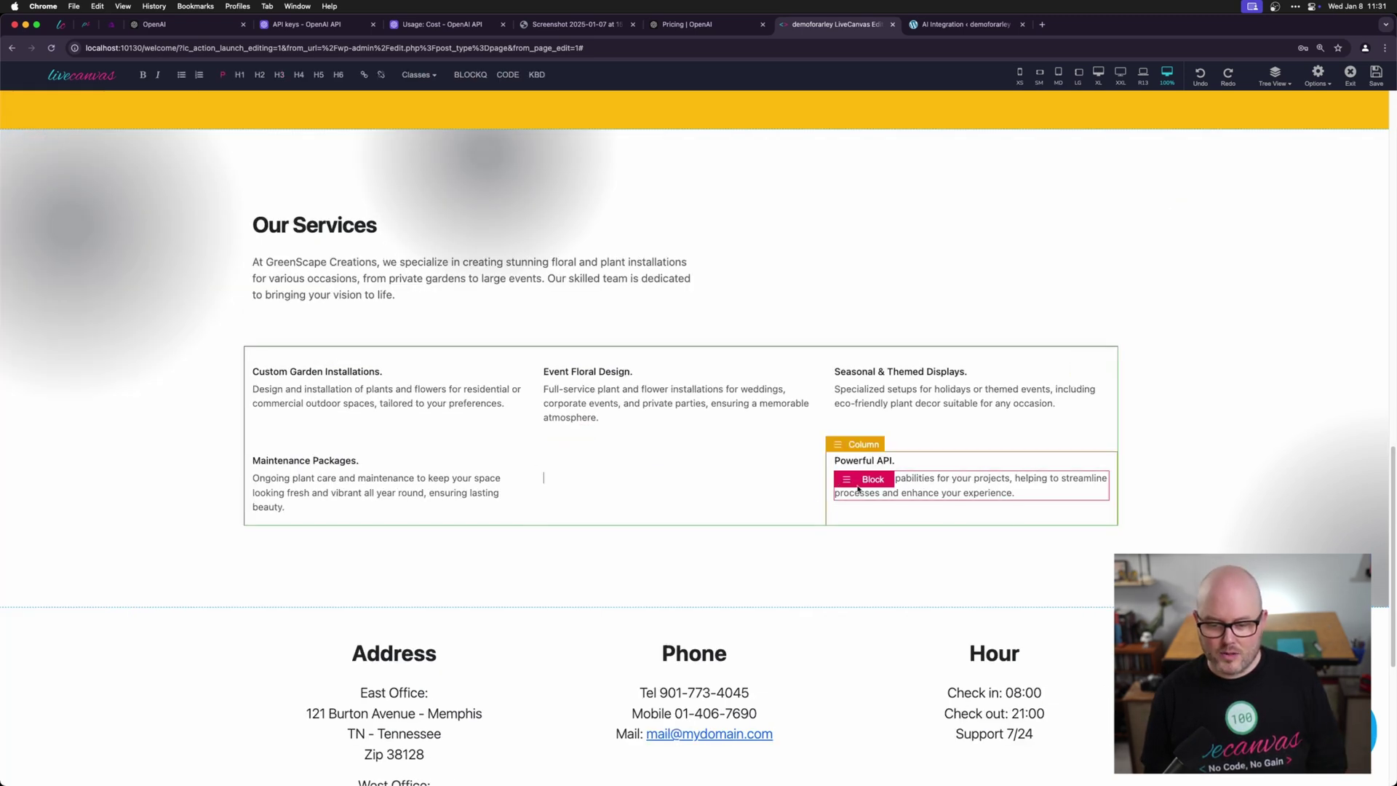
triple_click(866, 461)
key(BackSpace)
triple_click(930, 488)
key(BackSpace)
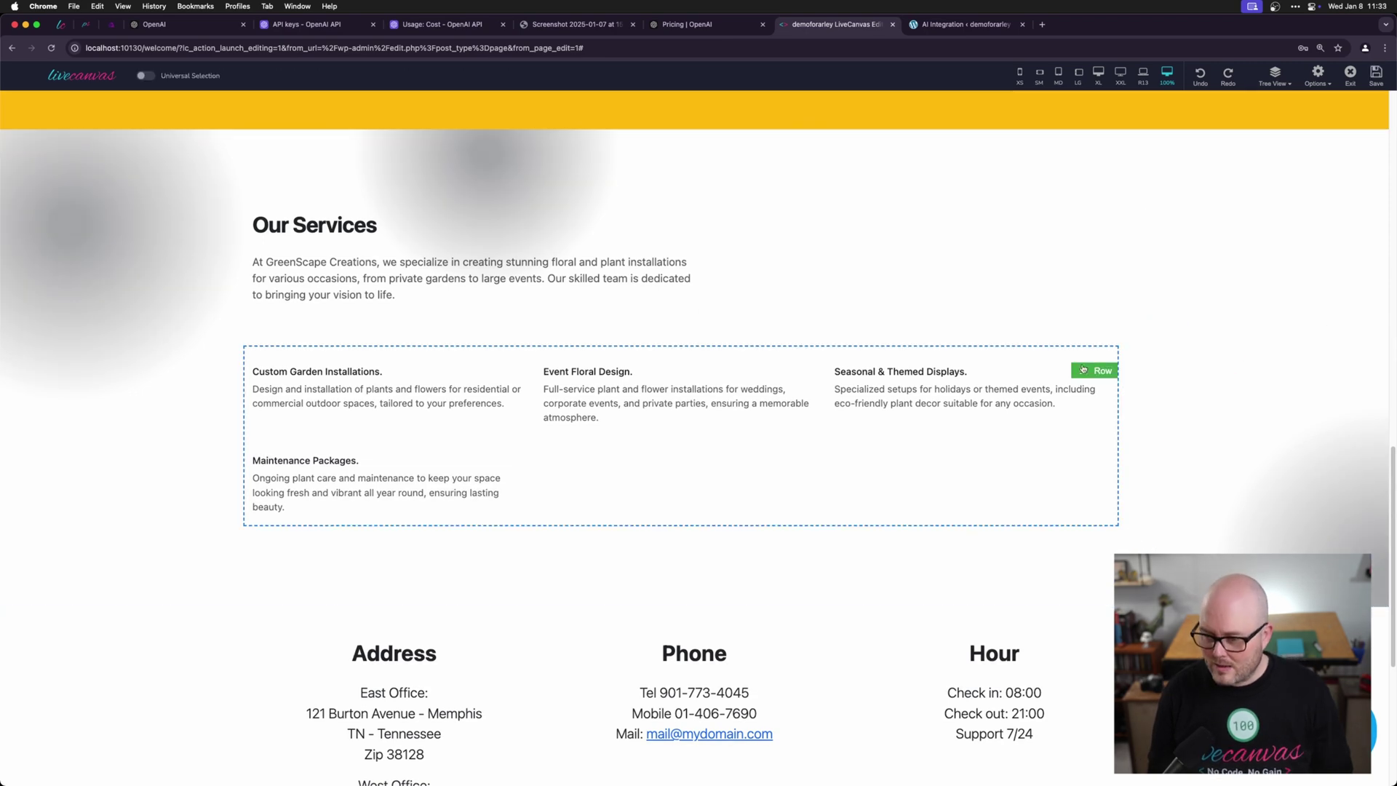
Step: Remove the row-cols-lg class in the services row's HTML for a two-column grid
click(1086, 371)
click(1069, 396)
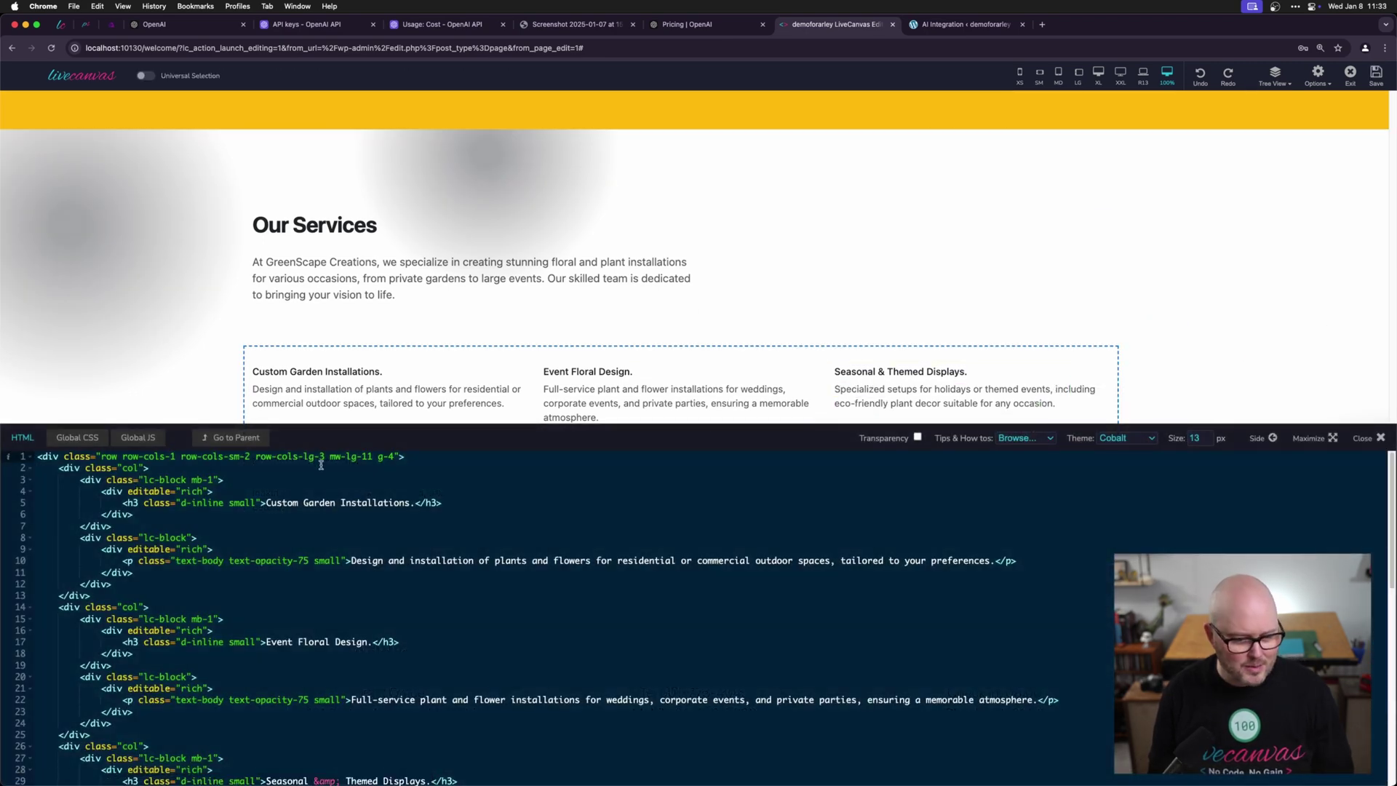
text(2)
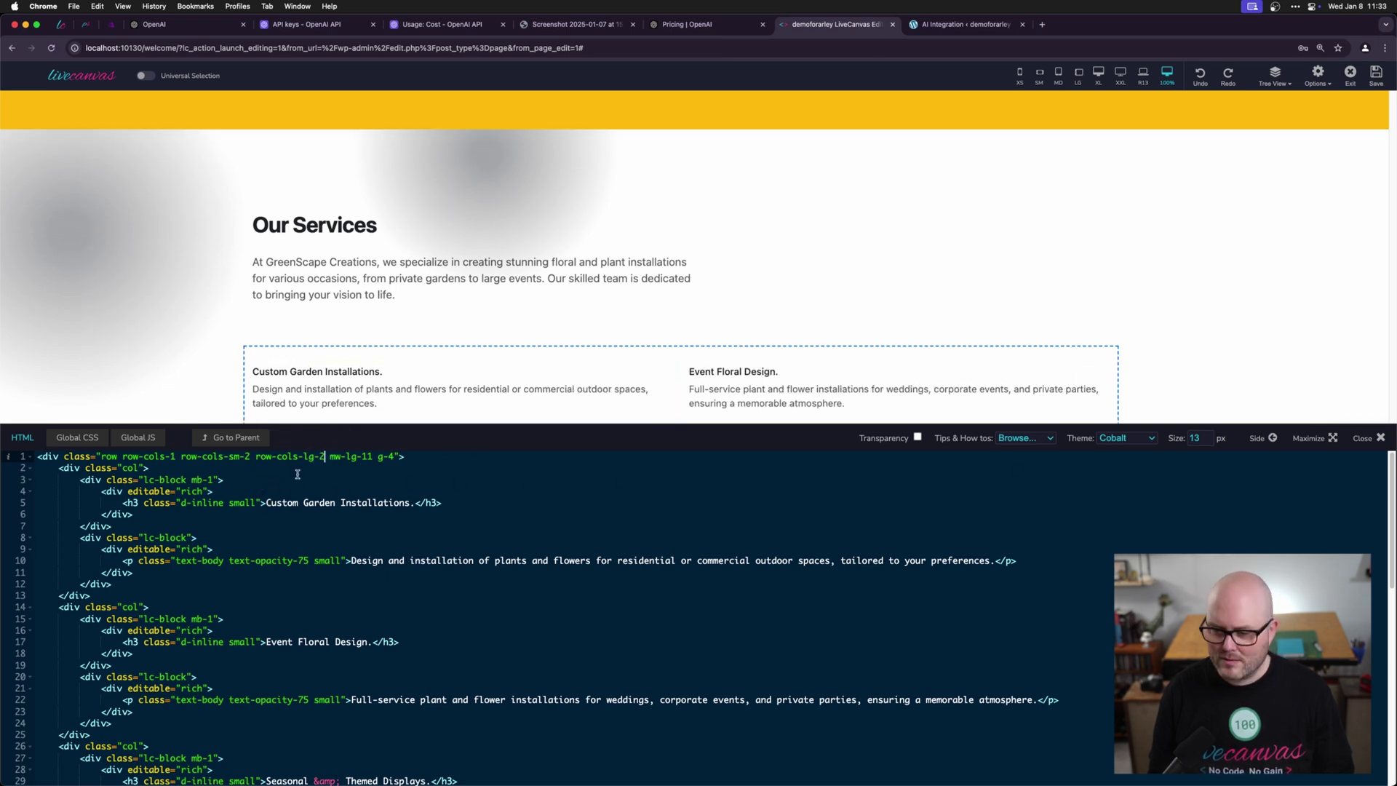
key(BackSpace)
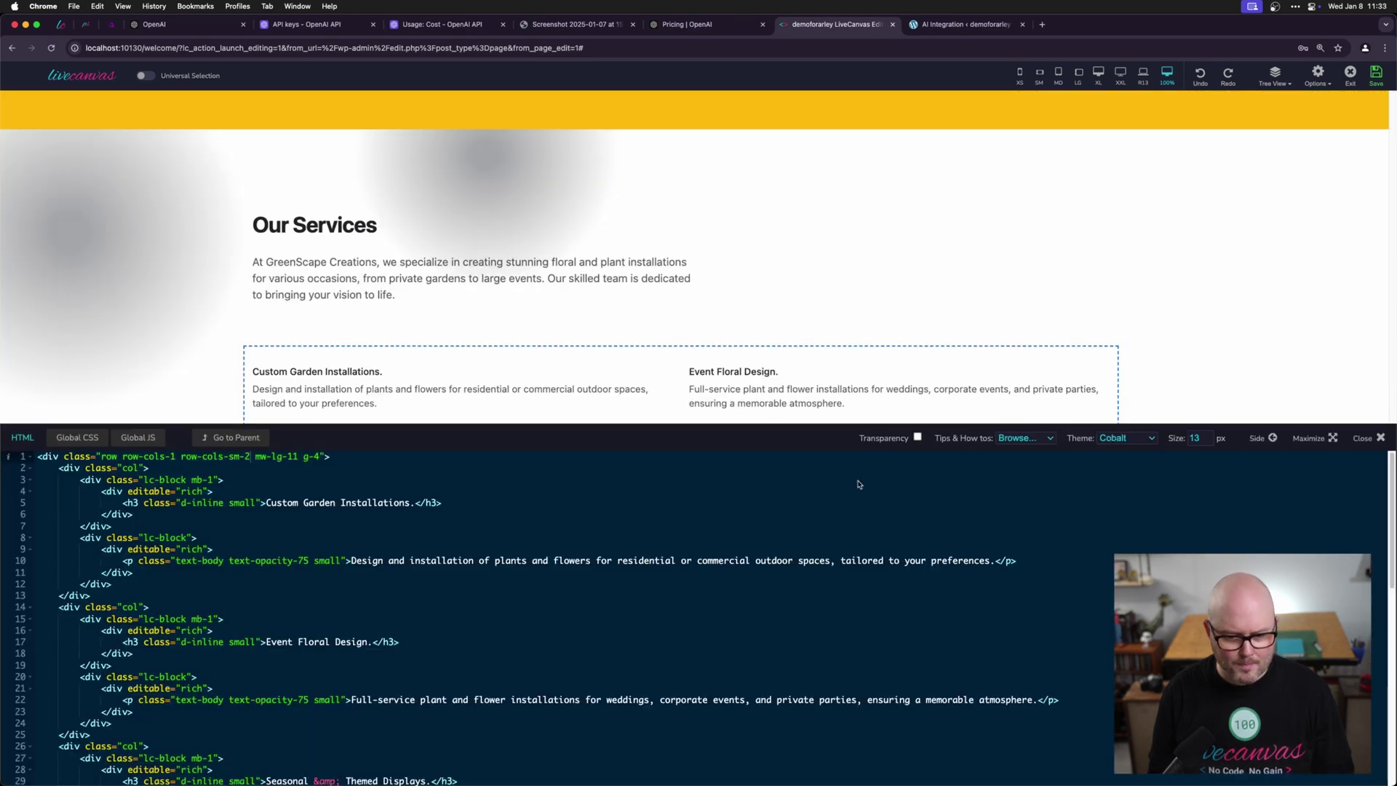
key(Escape)
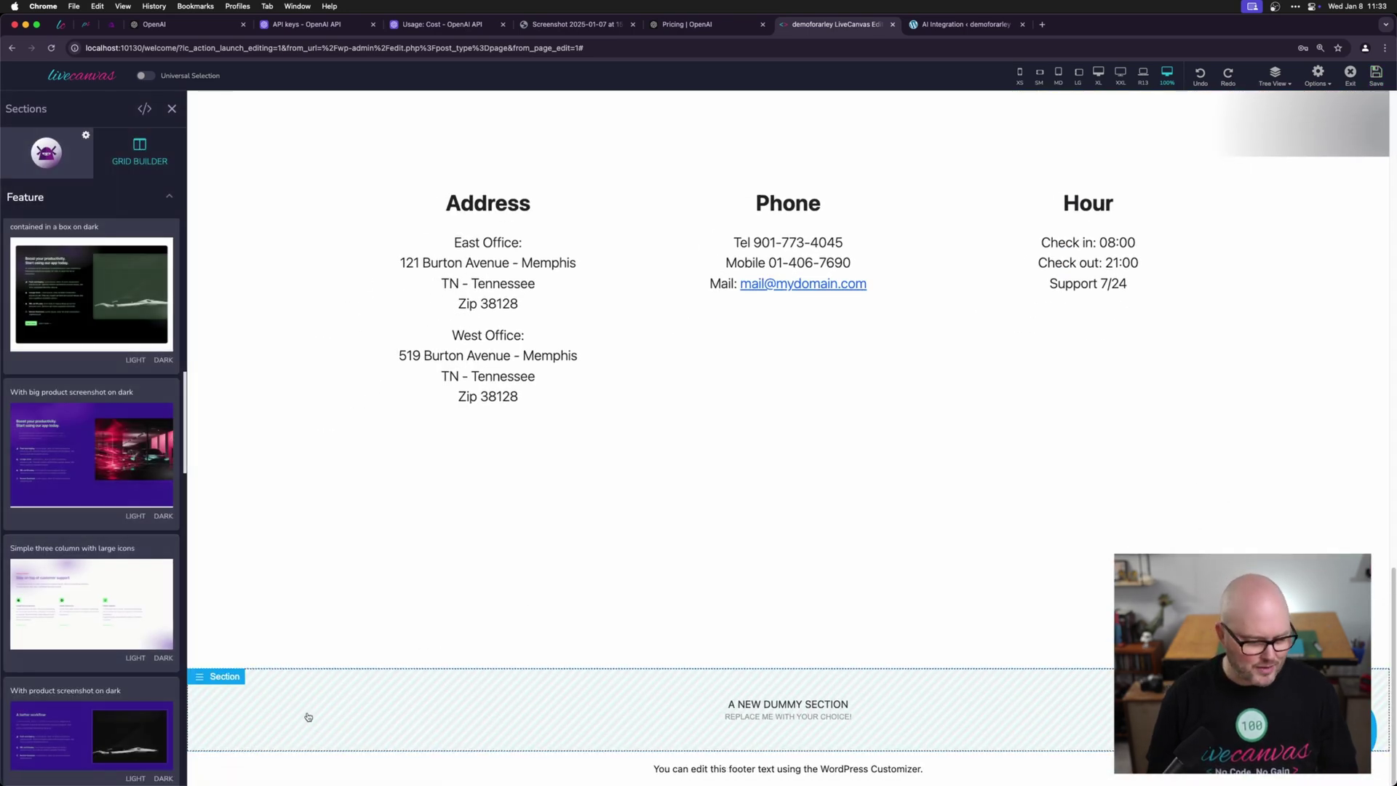
Step: Move the placeholder above Address, apply the With description stats layout, and AI-fill GreenScape's figures
click(196, 685)
click(240, 736)
scroll(104, 509, down, 5)
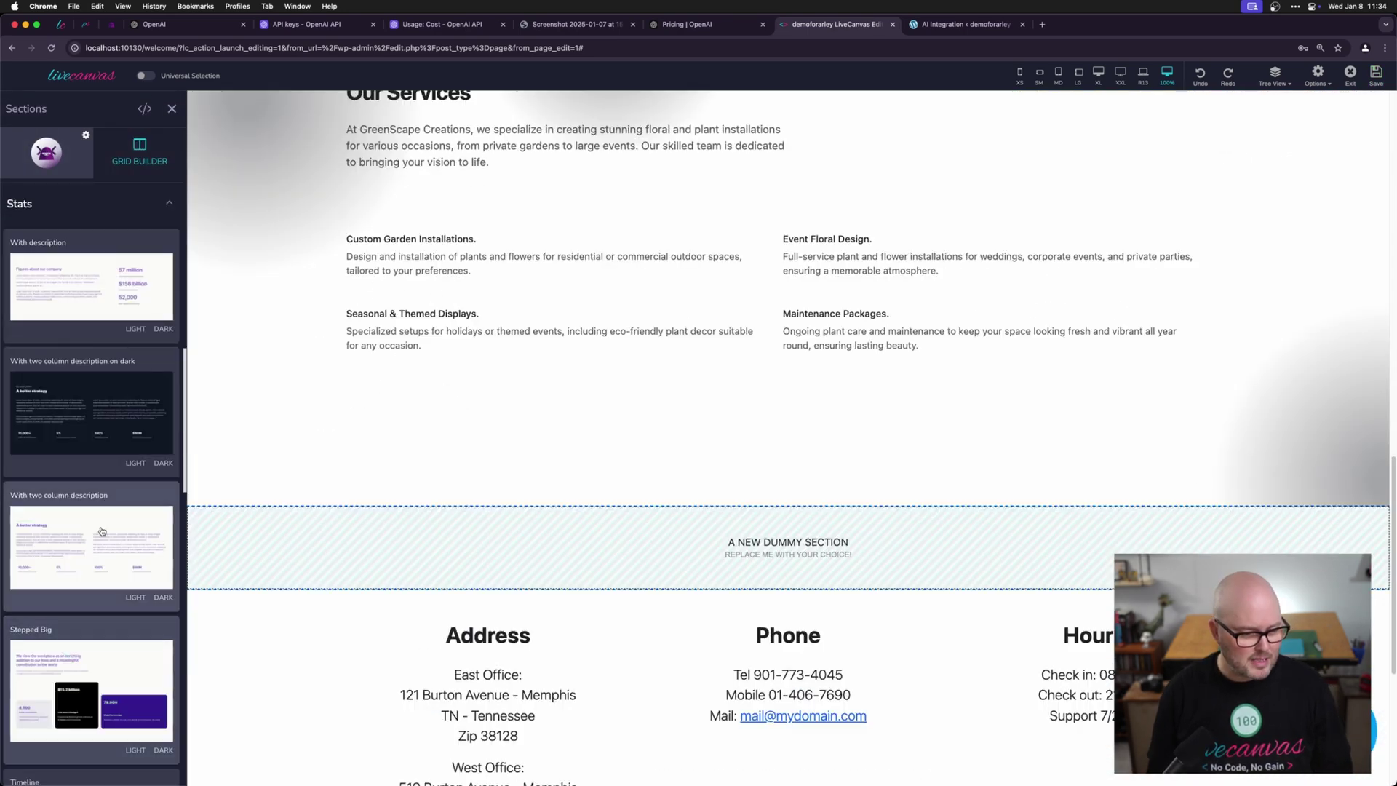
scroll(104, 513, up, 3)
click(91, 272)
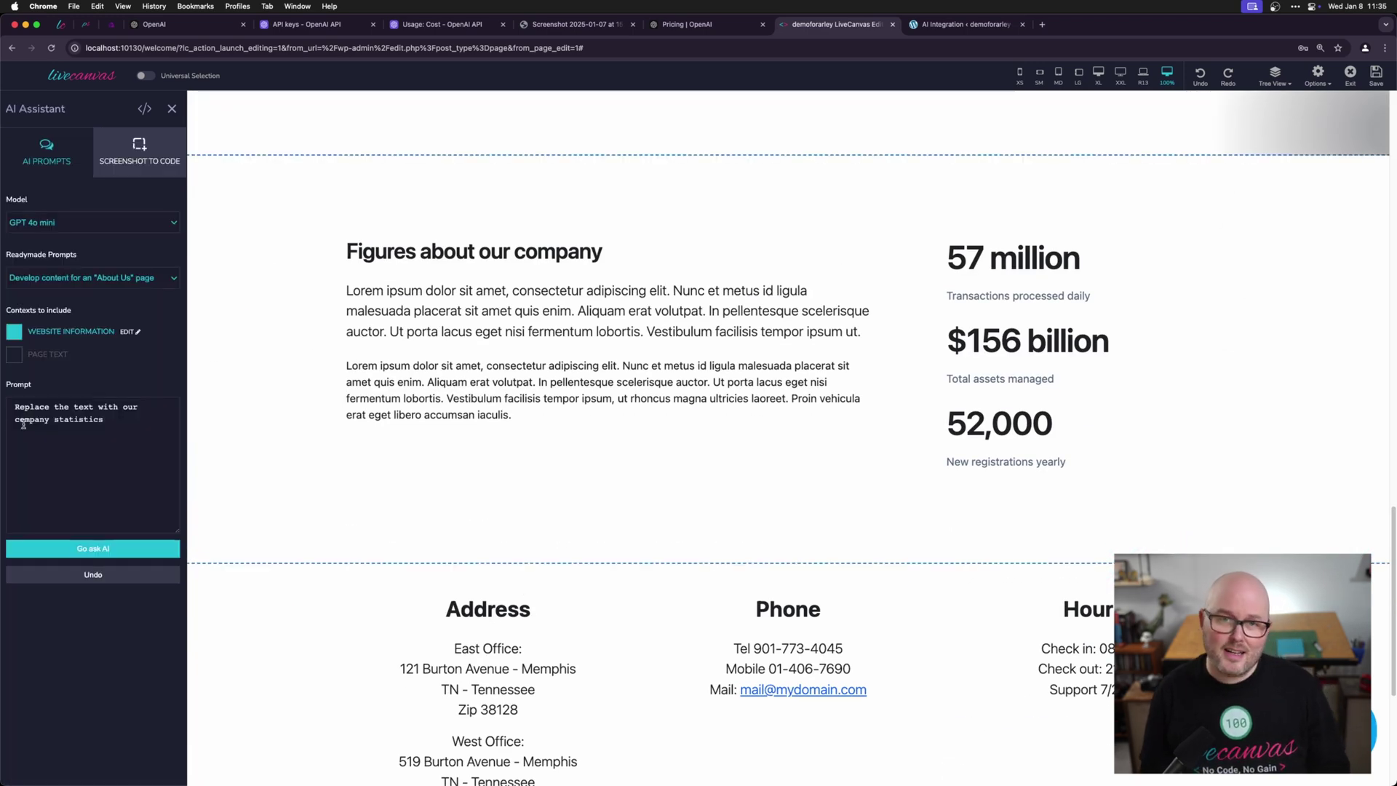
click(99, 547)
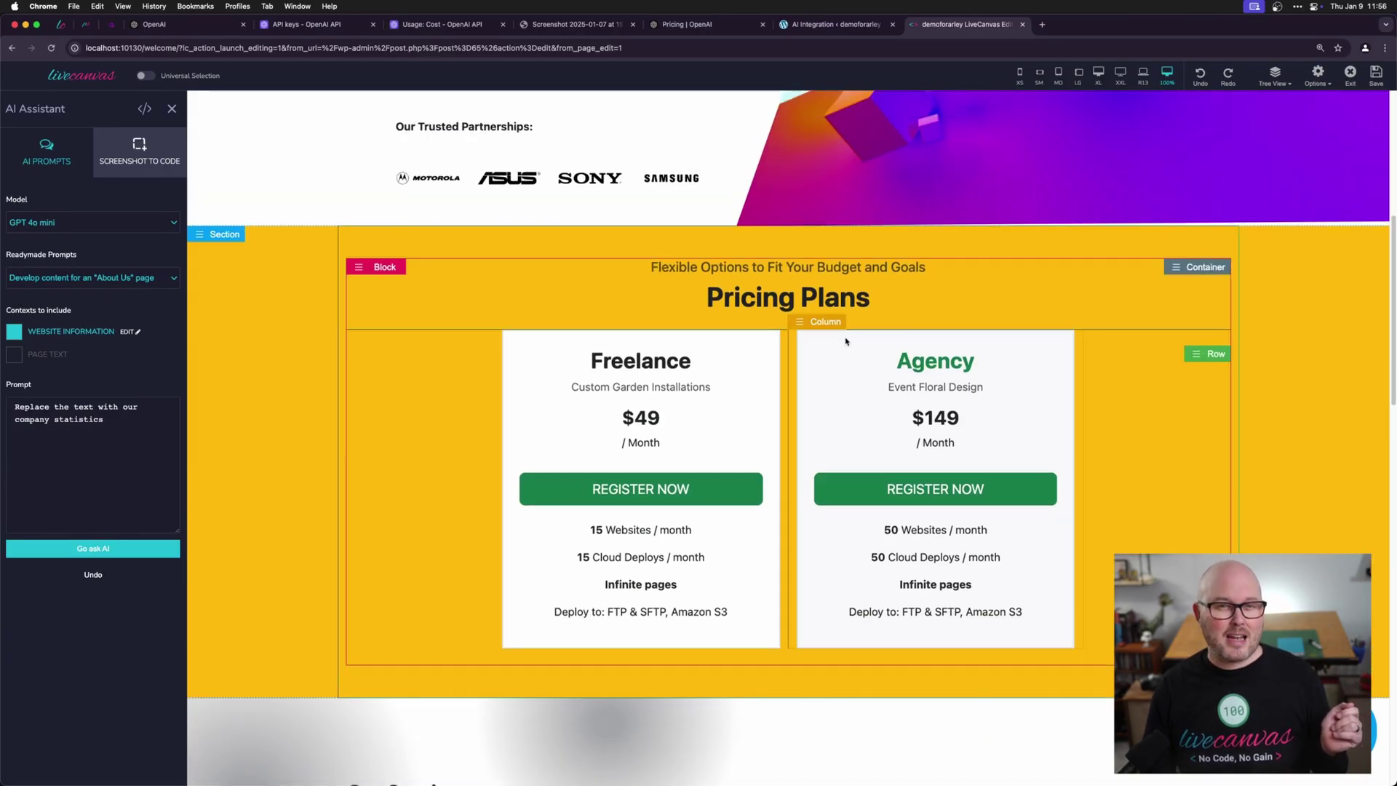
Step: Save the LiveCanvas Home settings with Add Animations on, then right-click the Animate On Scroll link
click(839, 26)
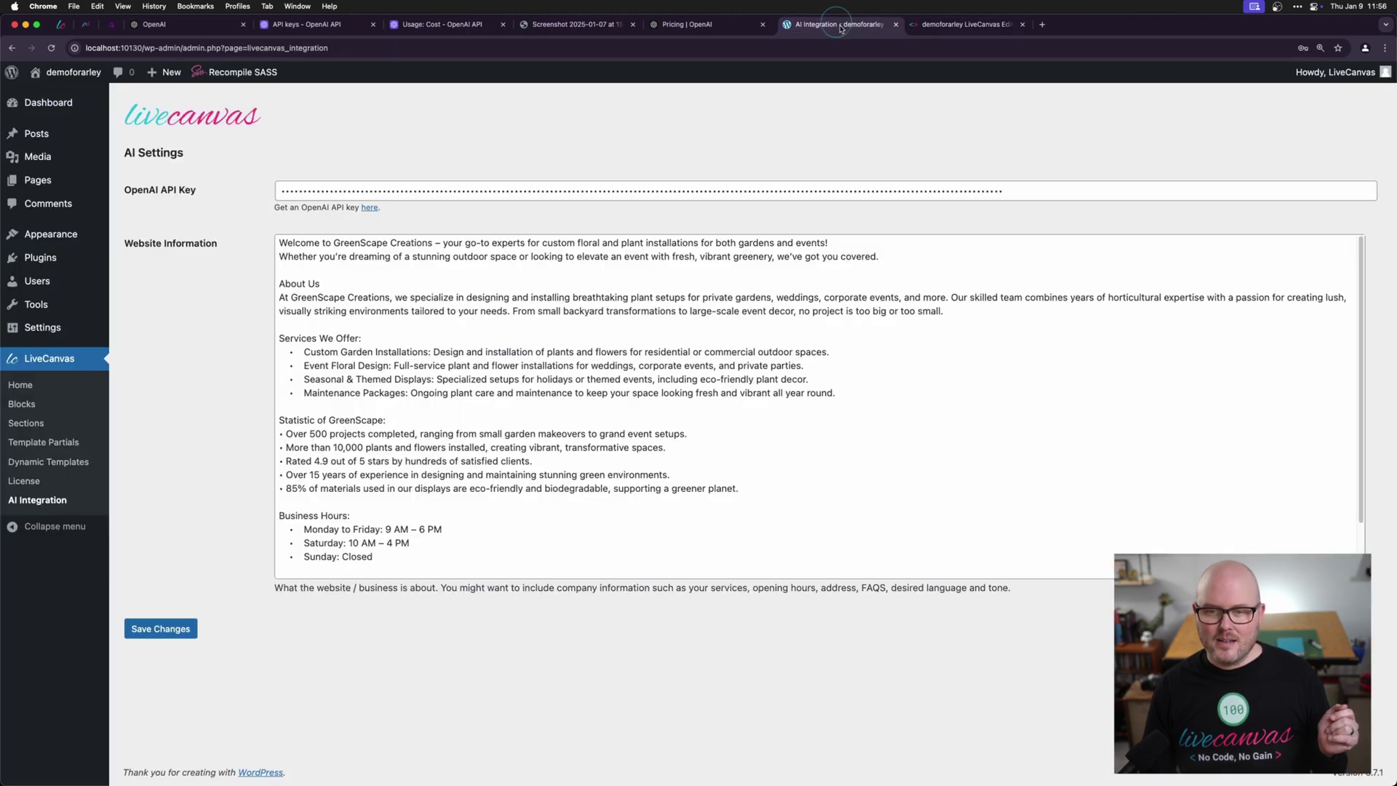
click(26, 385)
scroll(621, 464, down, 2)
scroll(621, 464, down, 3)
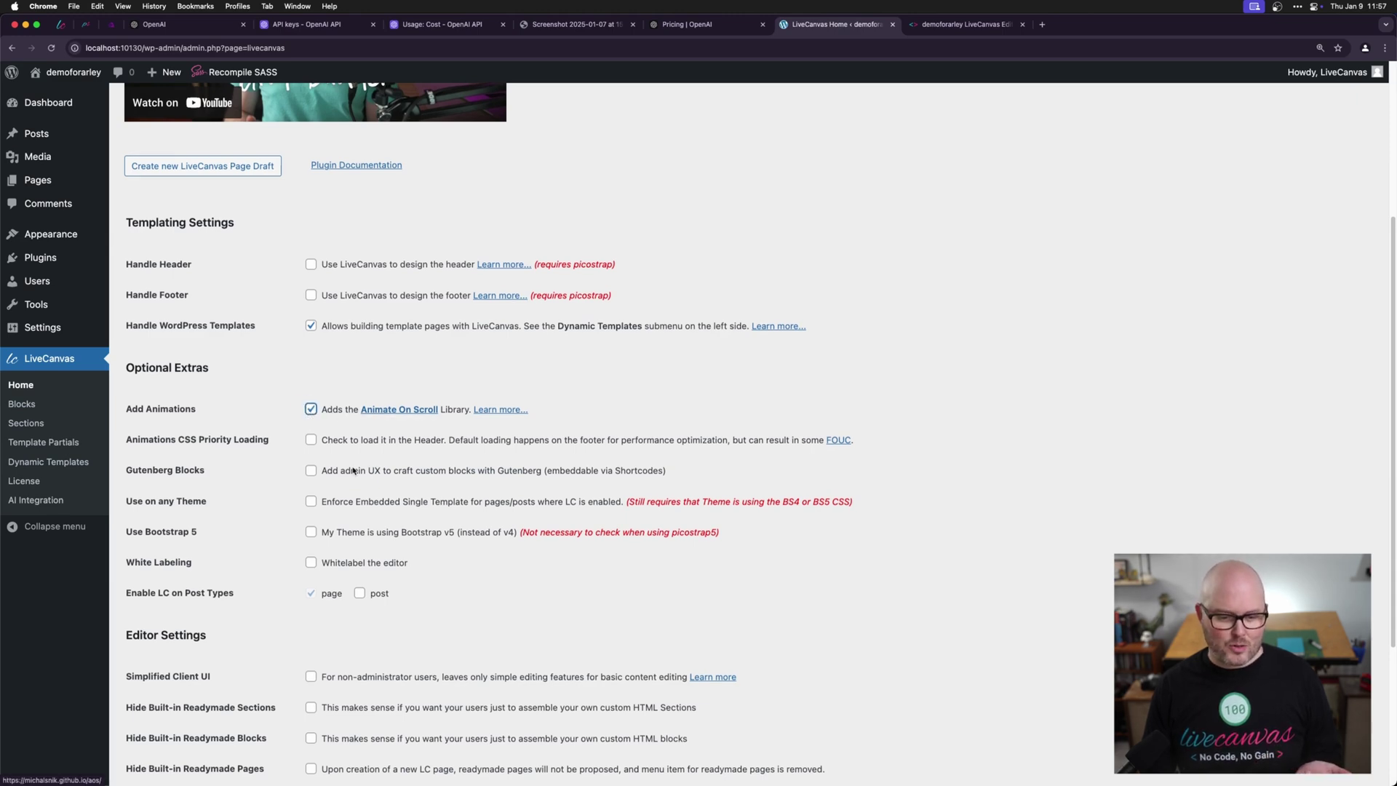
scroll(349, 364, down, 5)
click(172, 730)
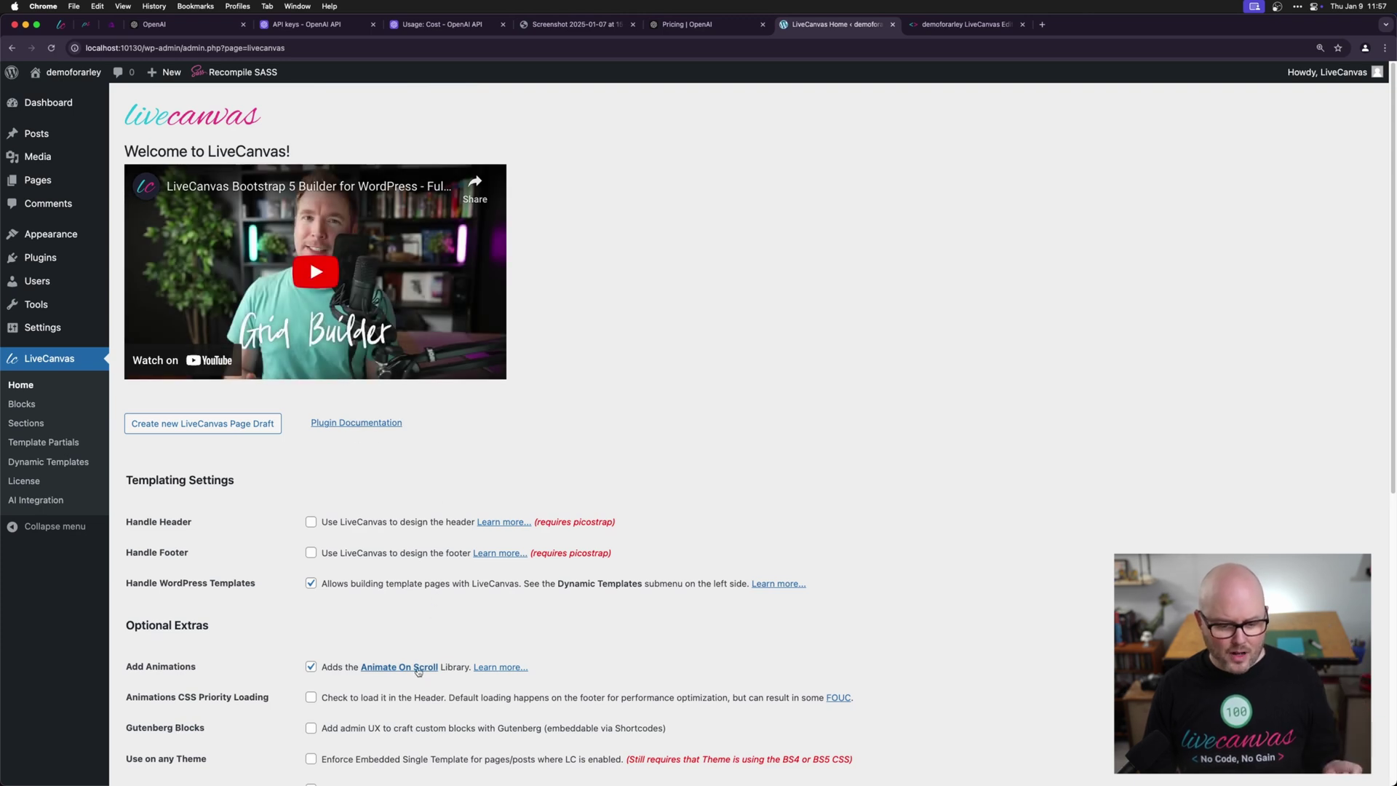
right_click(418, 671)
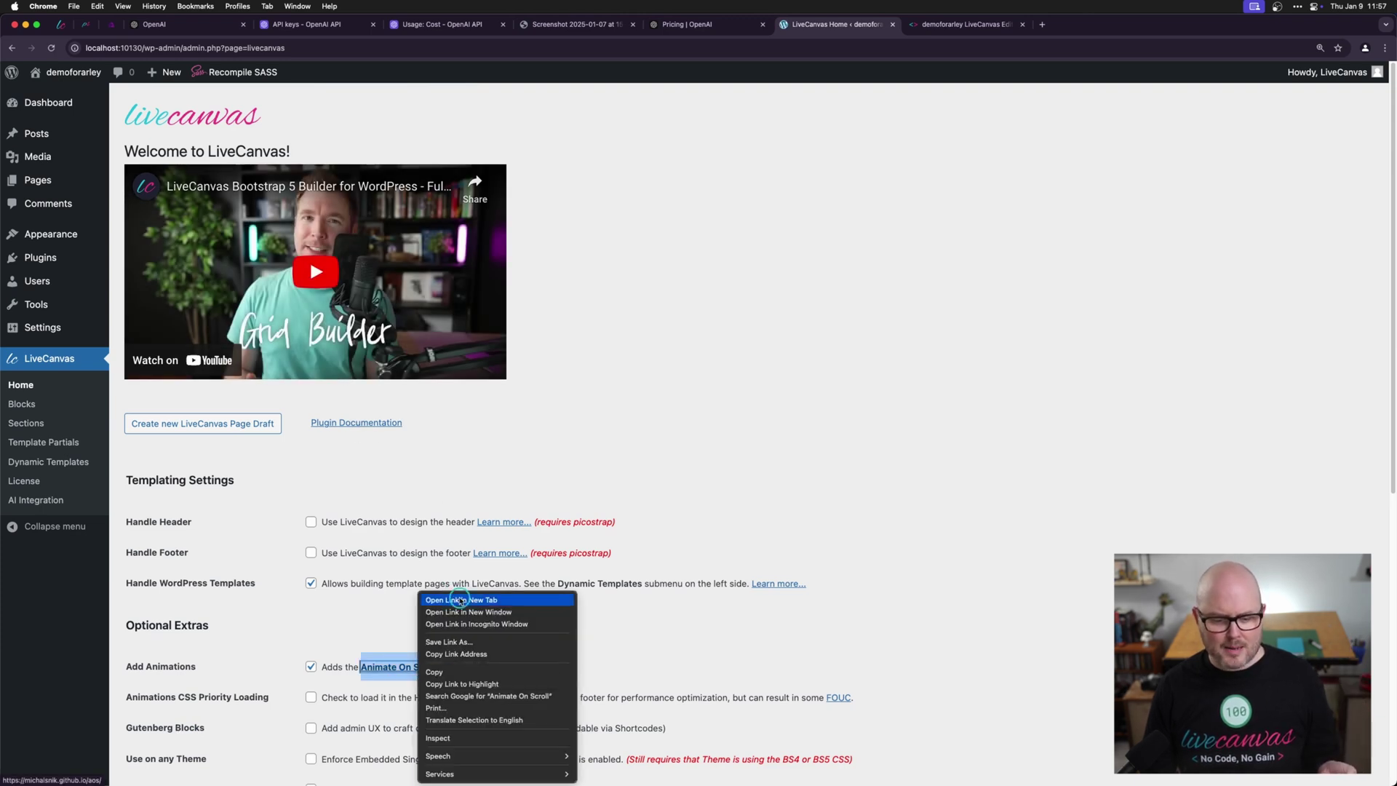
Step: Open the AOS library site in a new tab and review the fade-down and fade-up-right examples
click(454, 600)
key(ctrl+Tab)
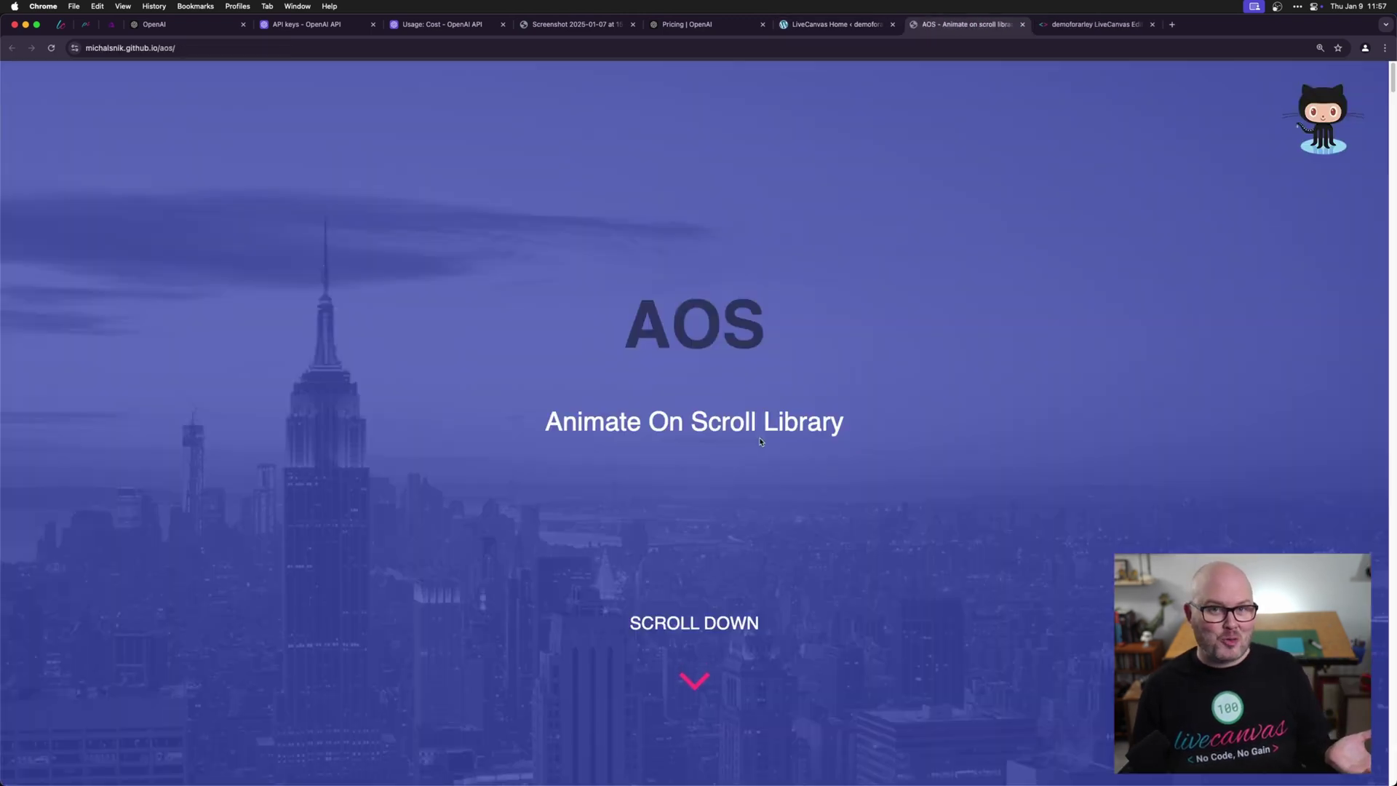
scroll(761, 441, down, 10)
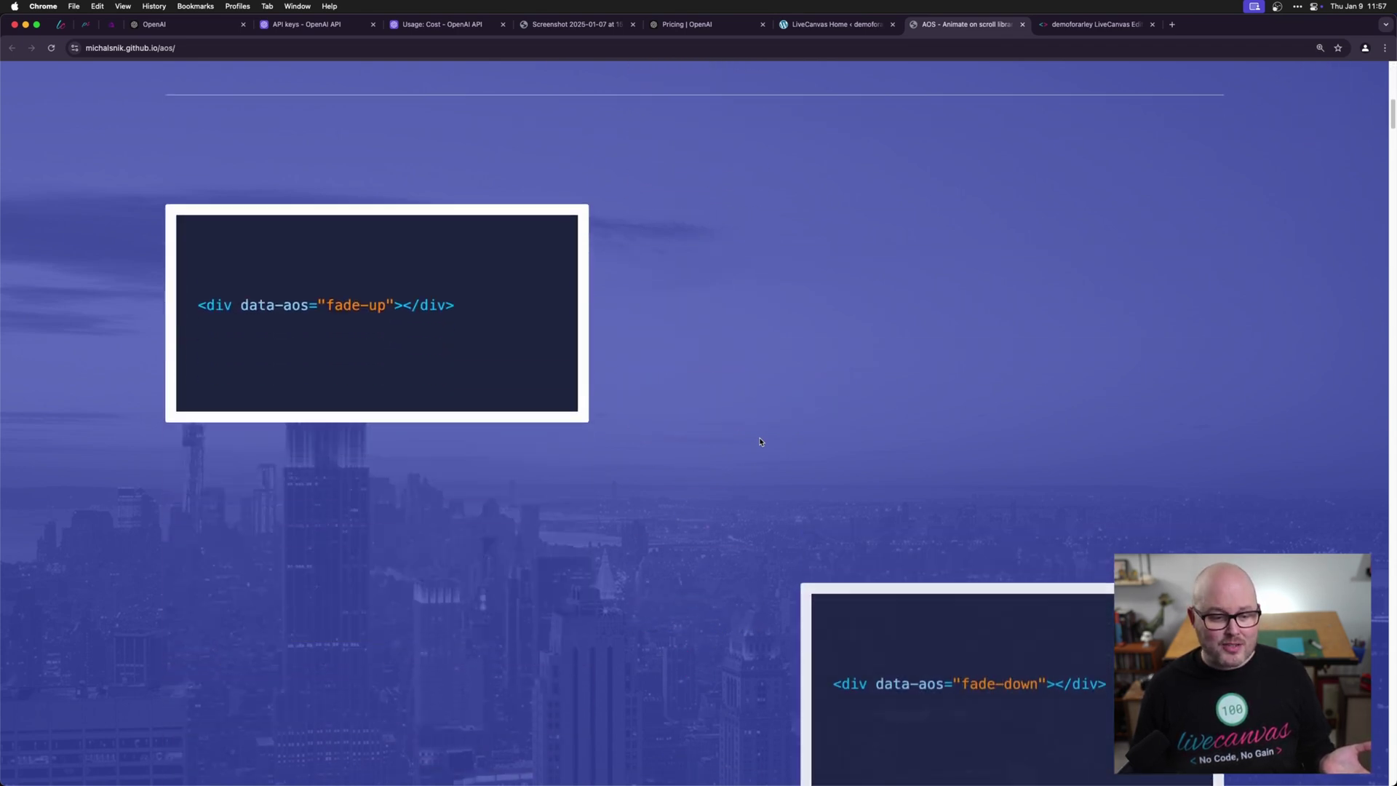
scroll(760, 442, down, 3)
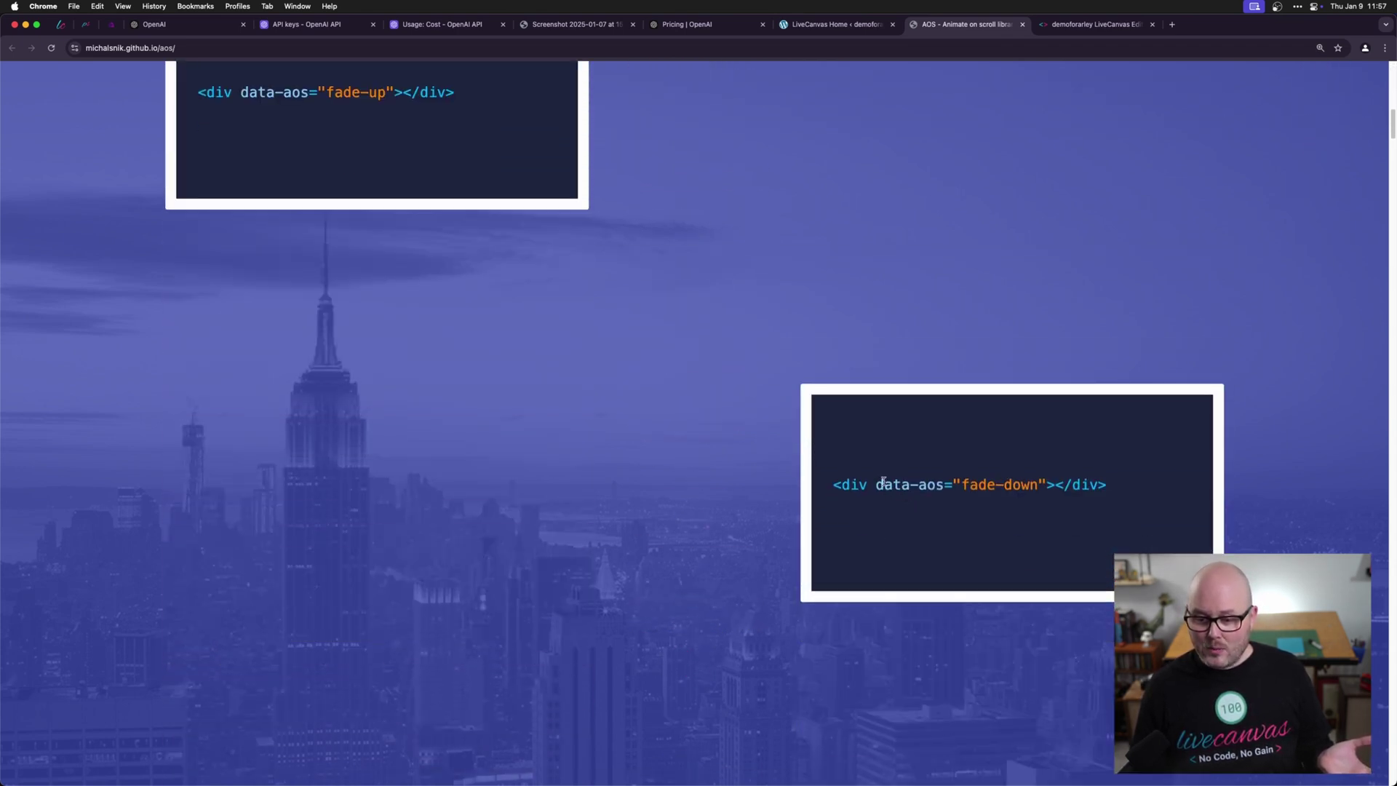
drag(882, 481, 957, 482)
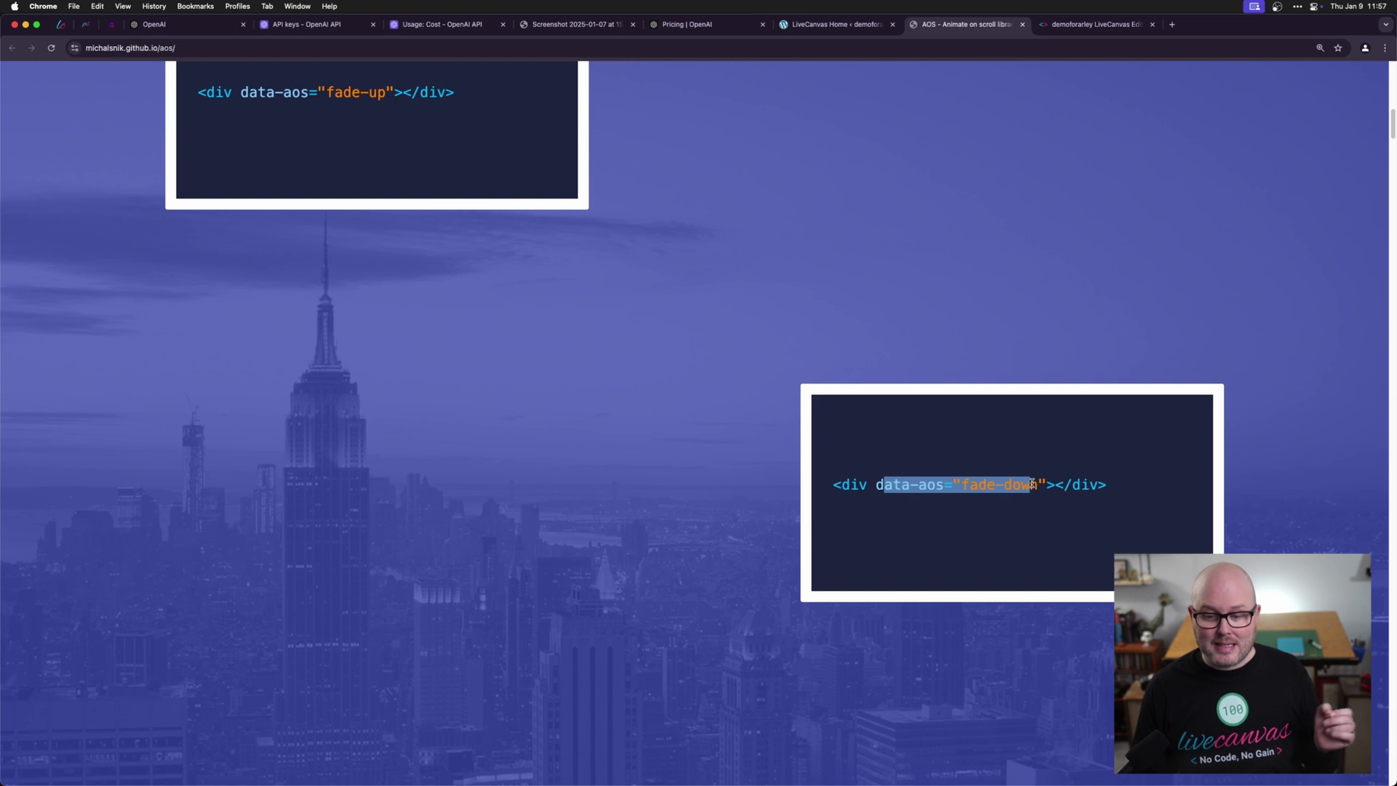
scroll(970, 582, down, 10)
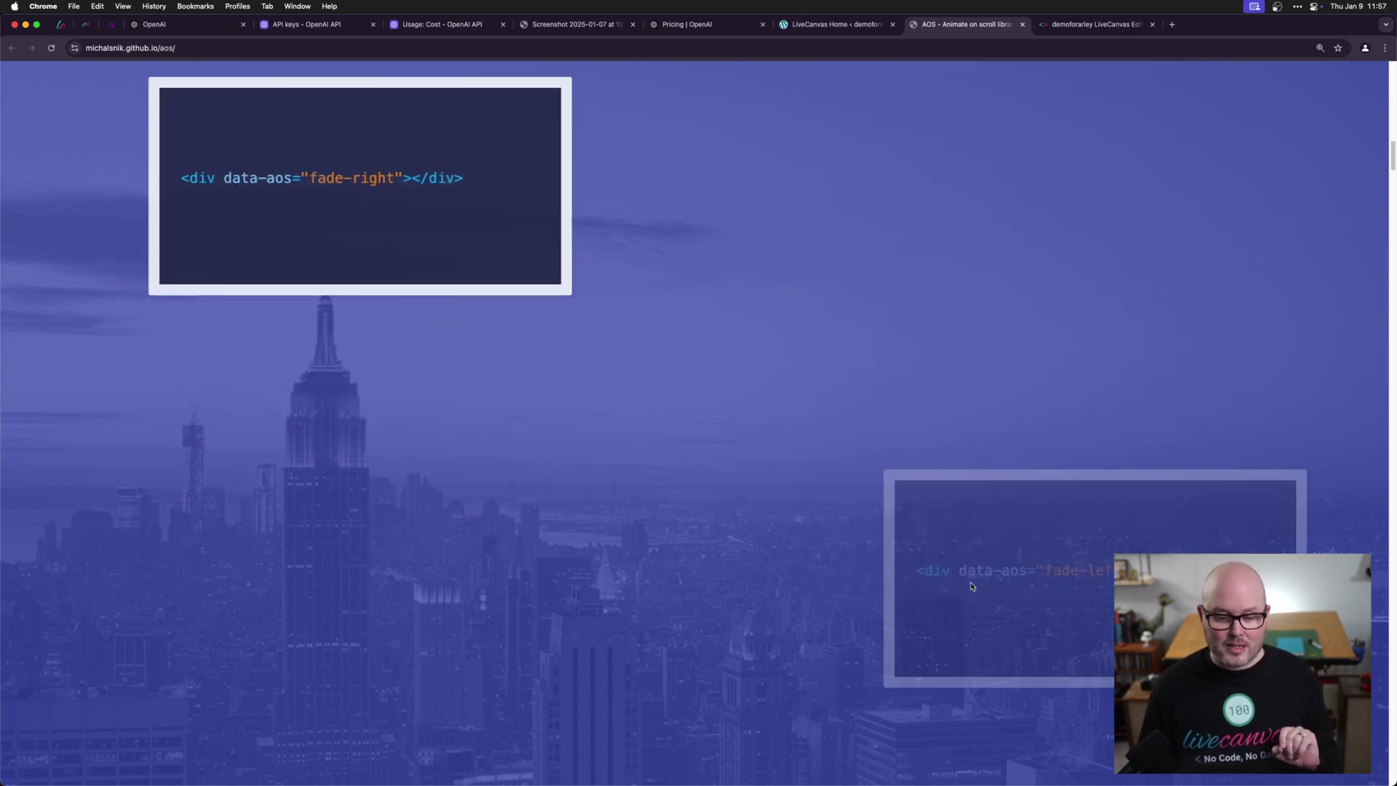
scroll(972, 586, down, 5)
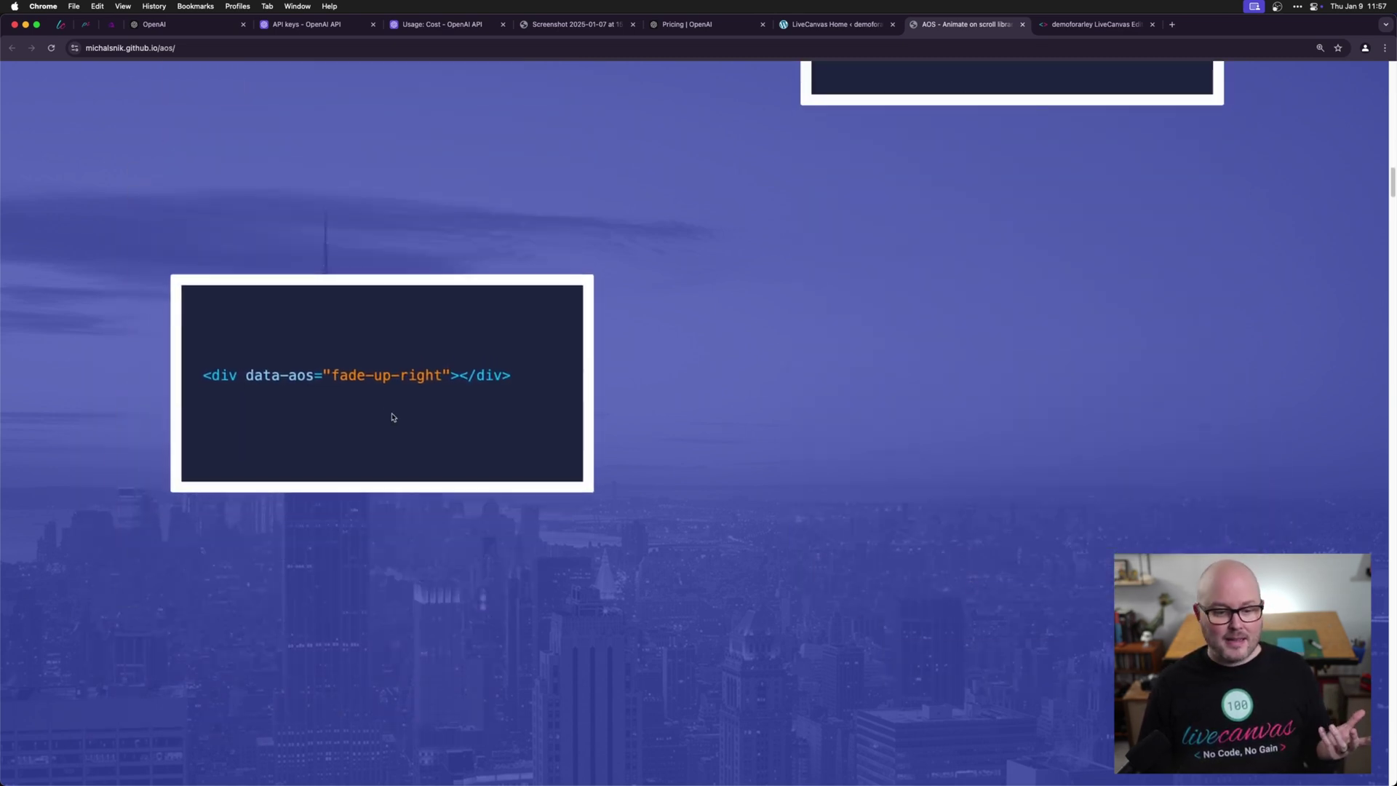
drag(228, 380, 432, 374)
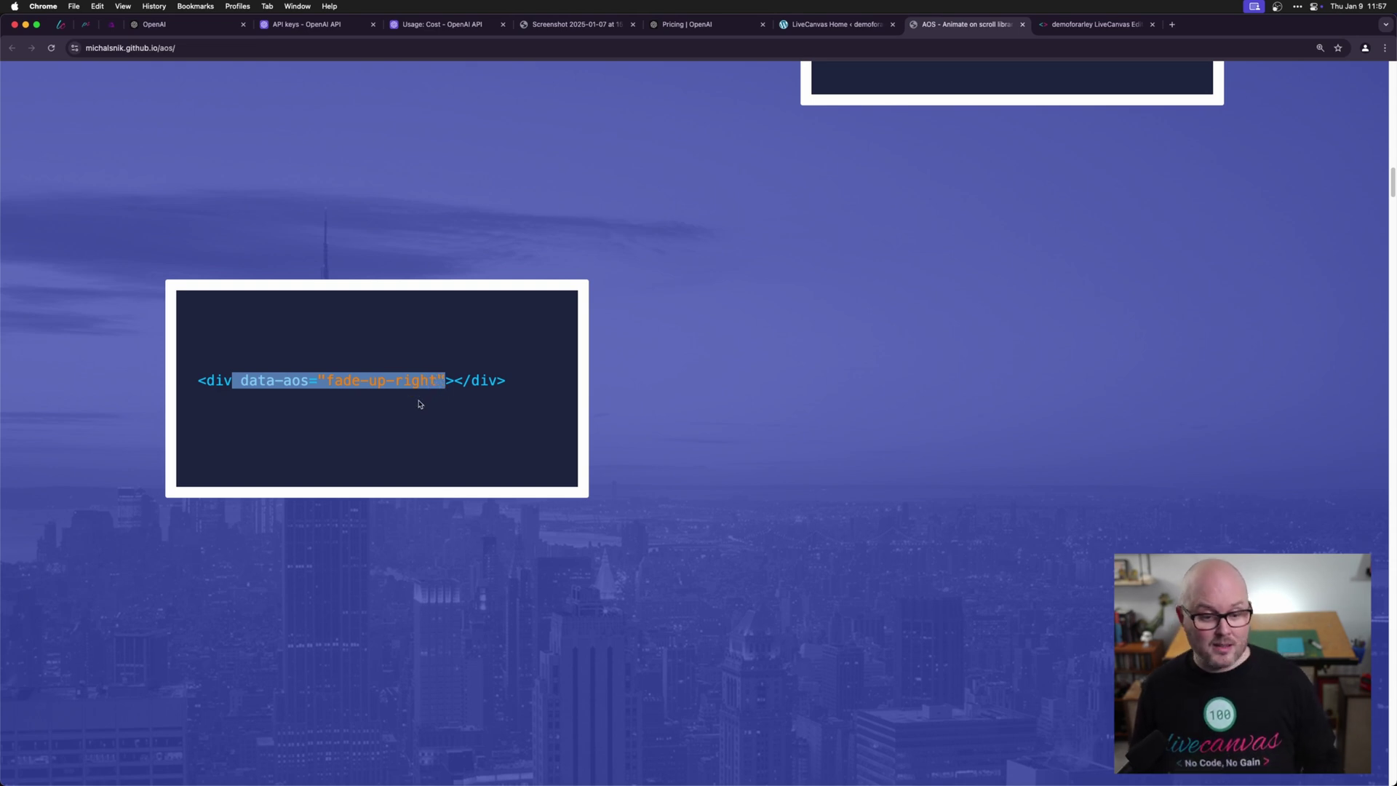
click(791, 443)
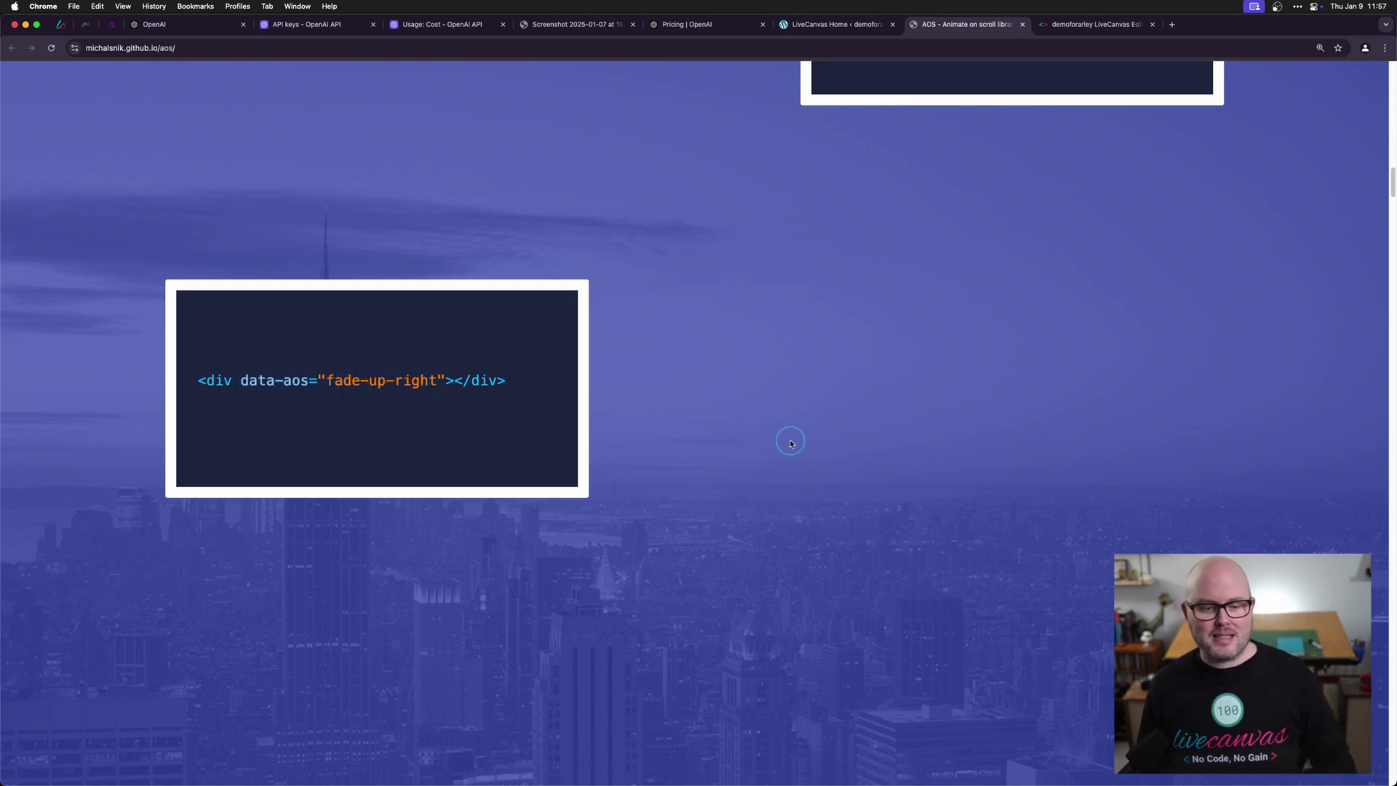
click(832, 24)
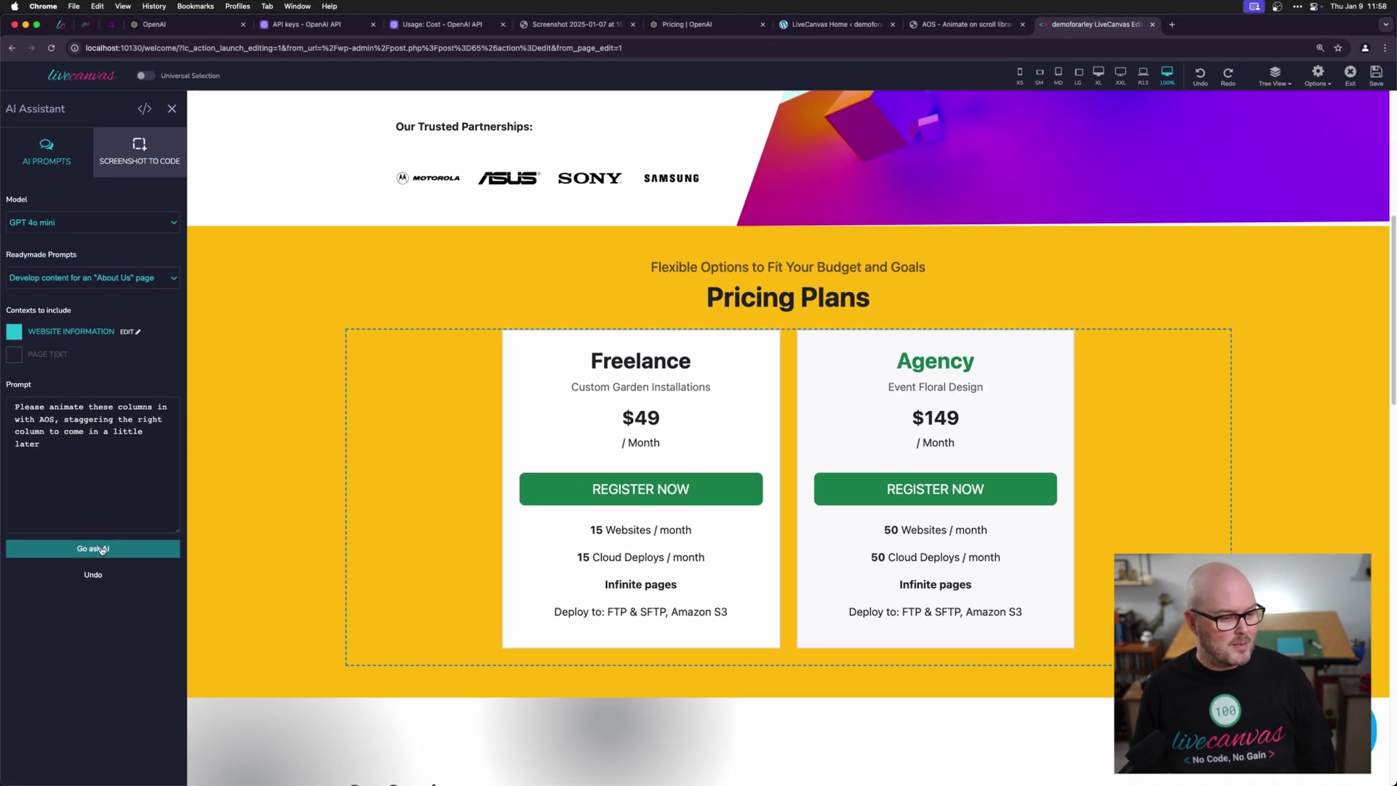
Step: Send the staggered AOS pricing prompt to the AI, then open localhost:10130/welcome/ in a new tab
click(103, 550)
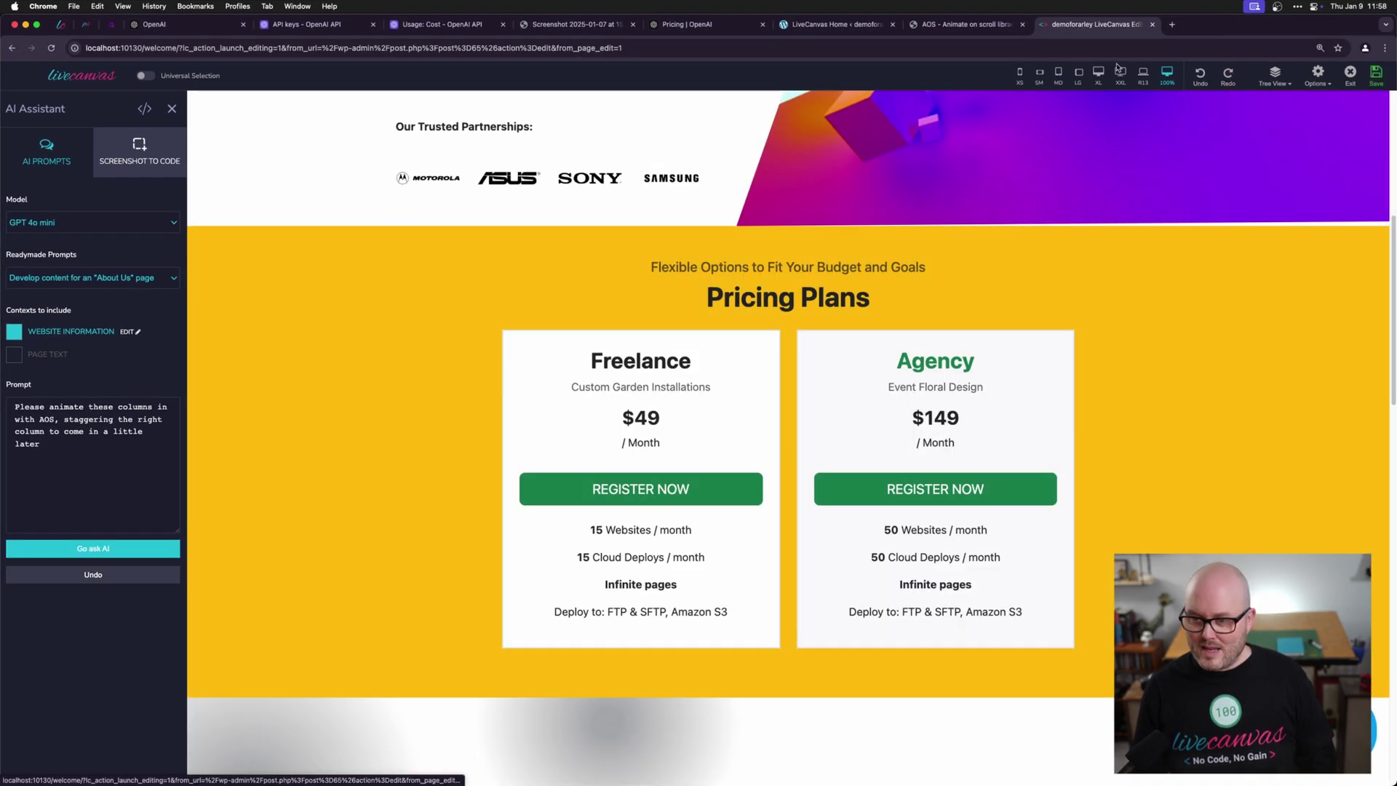
click(1101, 51)
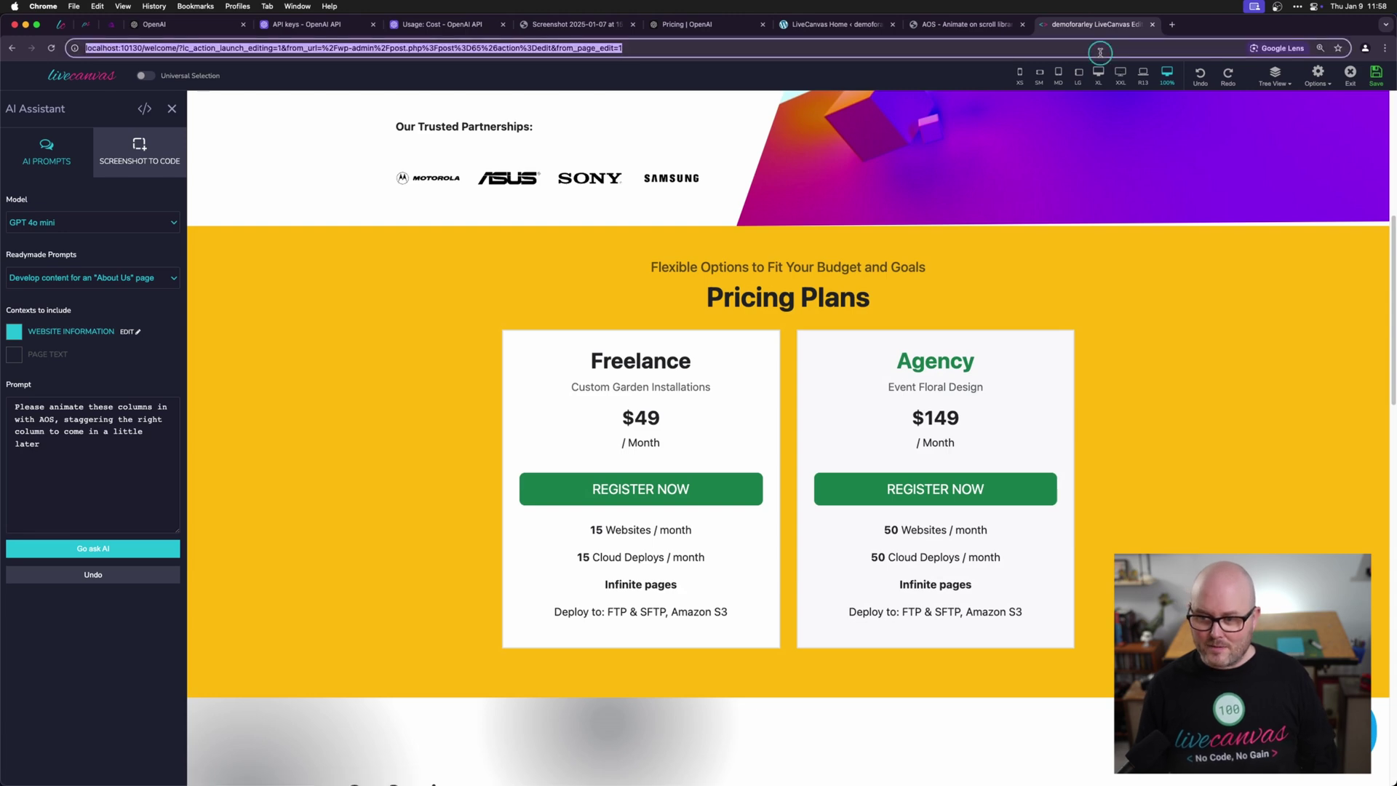
text(localhost:10130/welcome/)
key(alt+Return)
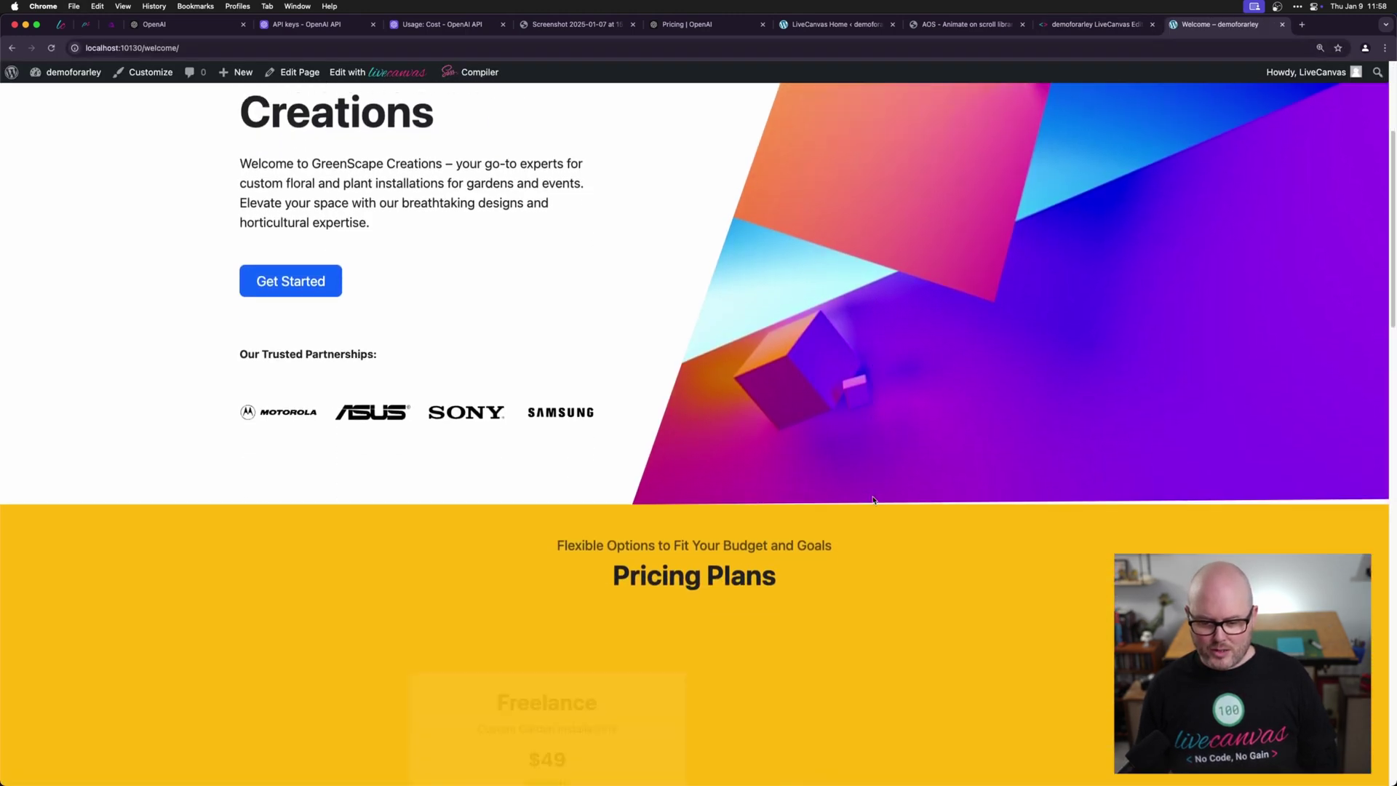
Step: Scroll the live Welcome page and open DevTools by inspecting the hero image
scroll(873, 499, down, 2)
scroll(873, 495, down, 3)
scroll(874, 500, up, 8)
scroll(874, 500, down, 7)
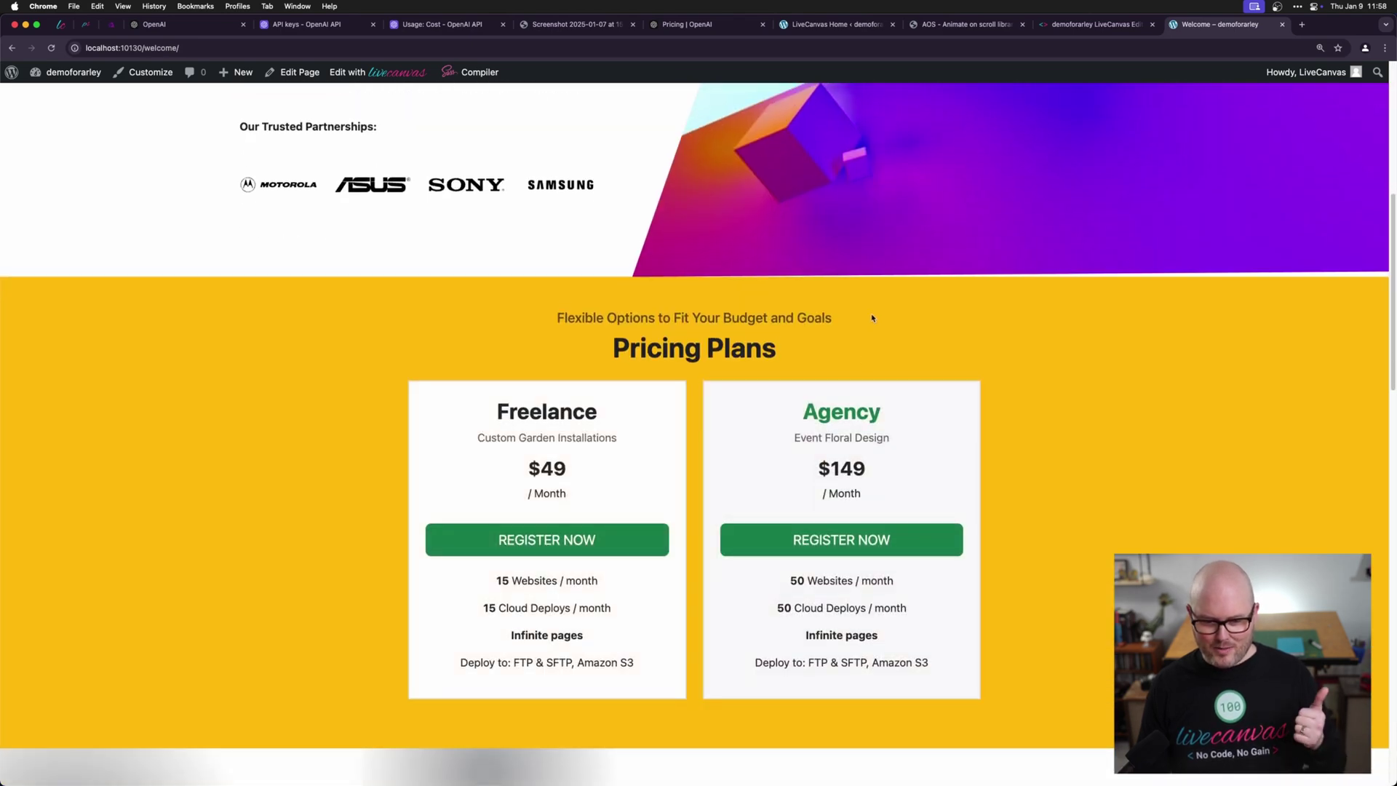
right_click(879, 268)
click(914, 356)
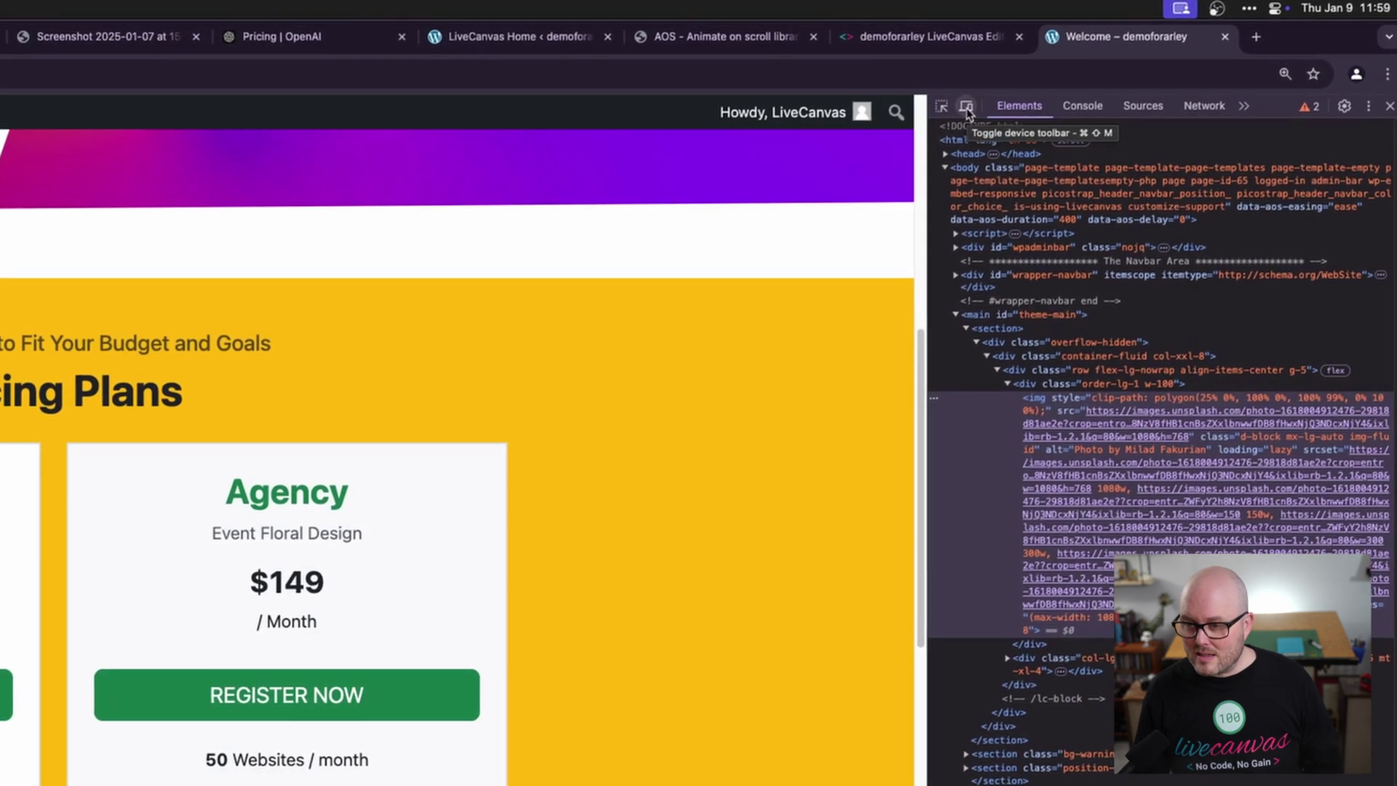
Step: Switch to responsive preview, widen it to 493 pixels, and scroll to the pricing cards
click(969, 108)
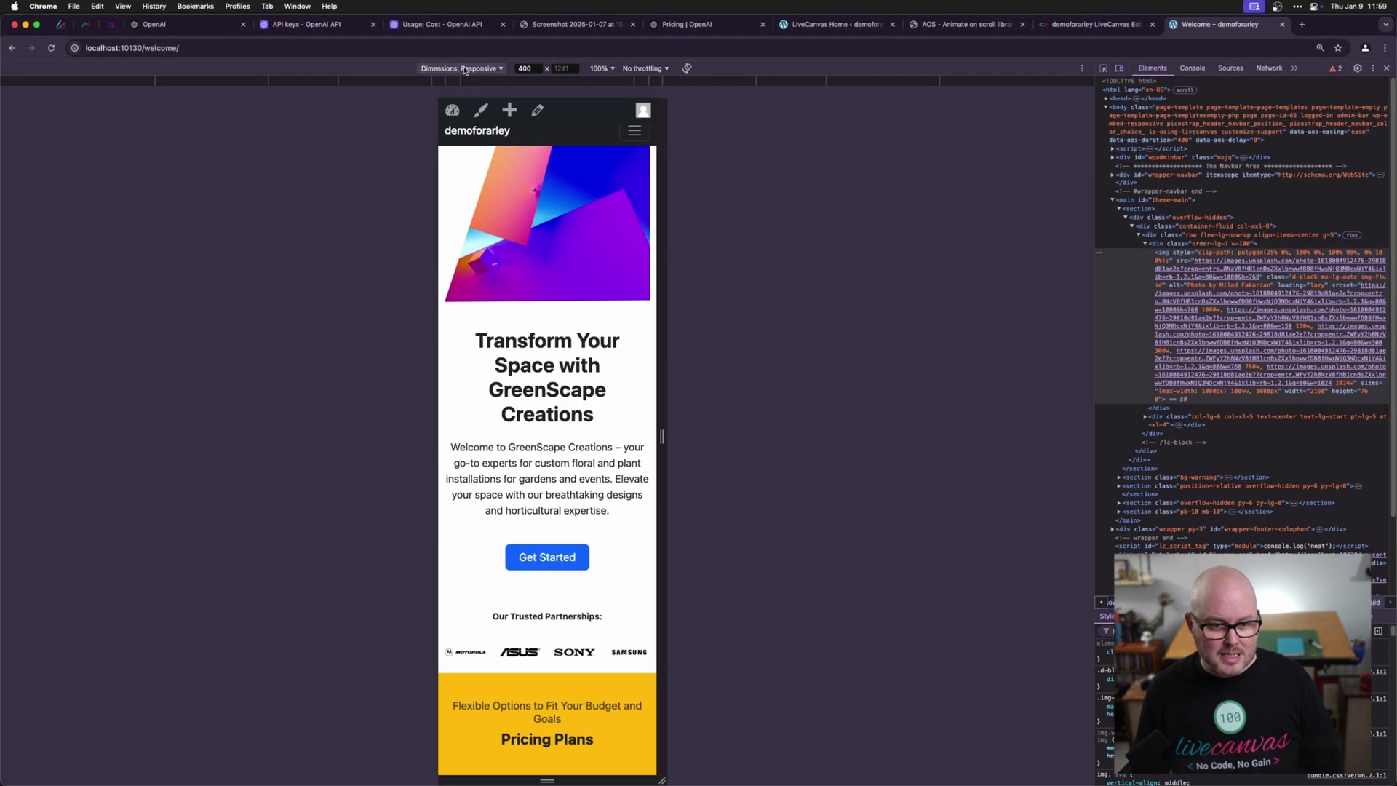
click(447, 68)
click(740, 149)
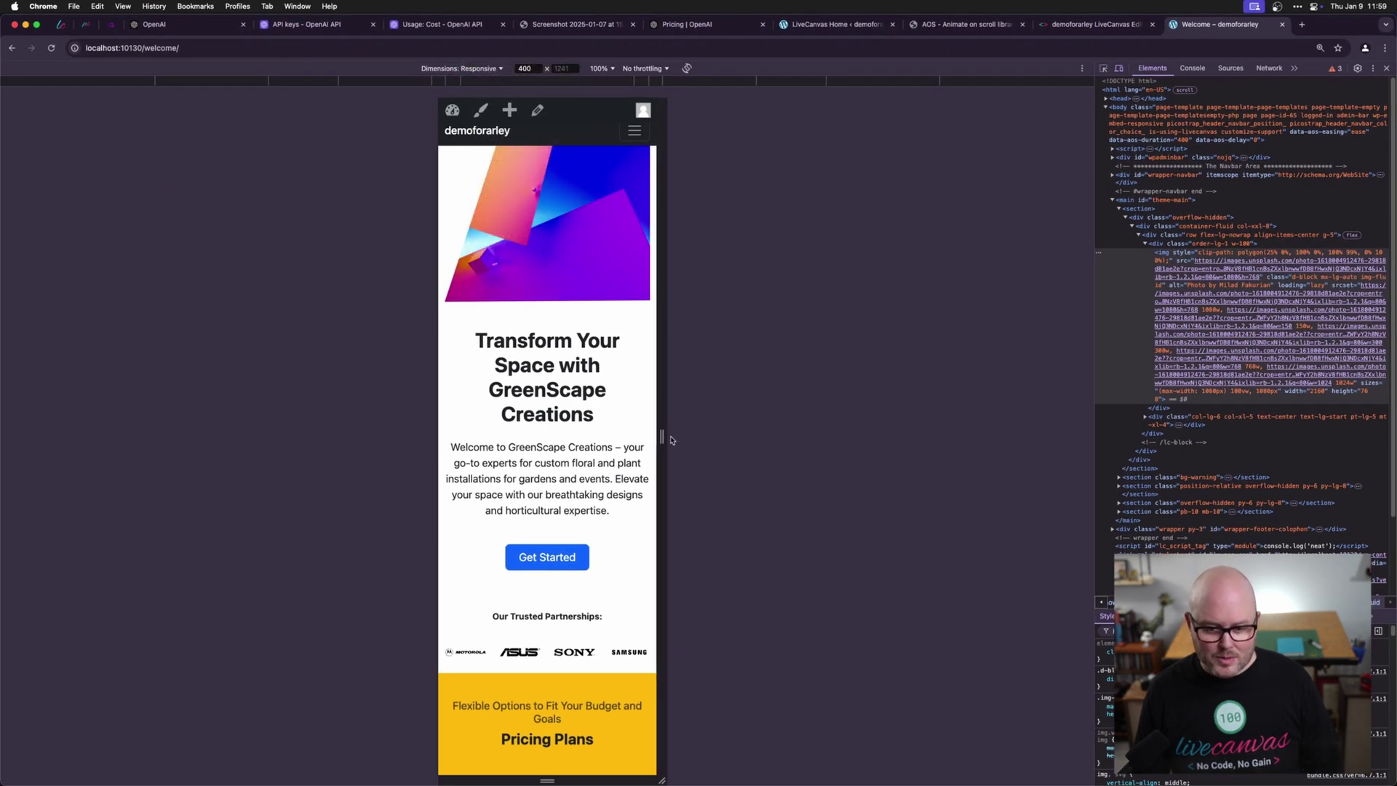
drag(662, 437, 688, 437)
scroll(608, 541, down, 8)
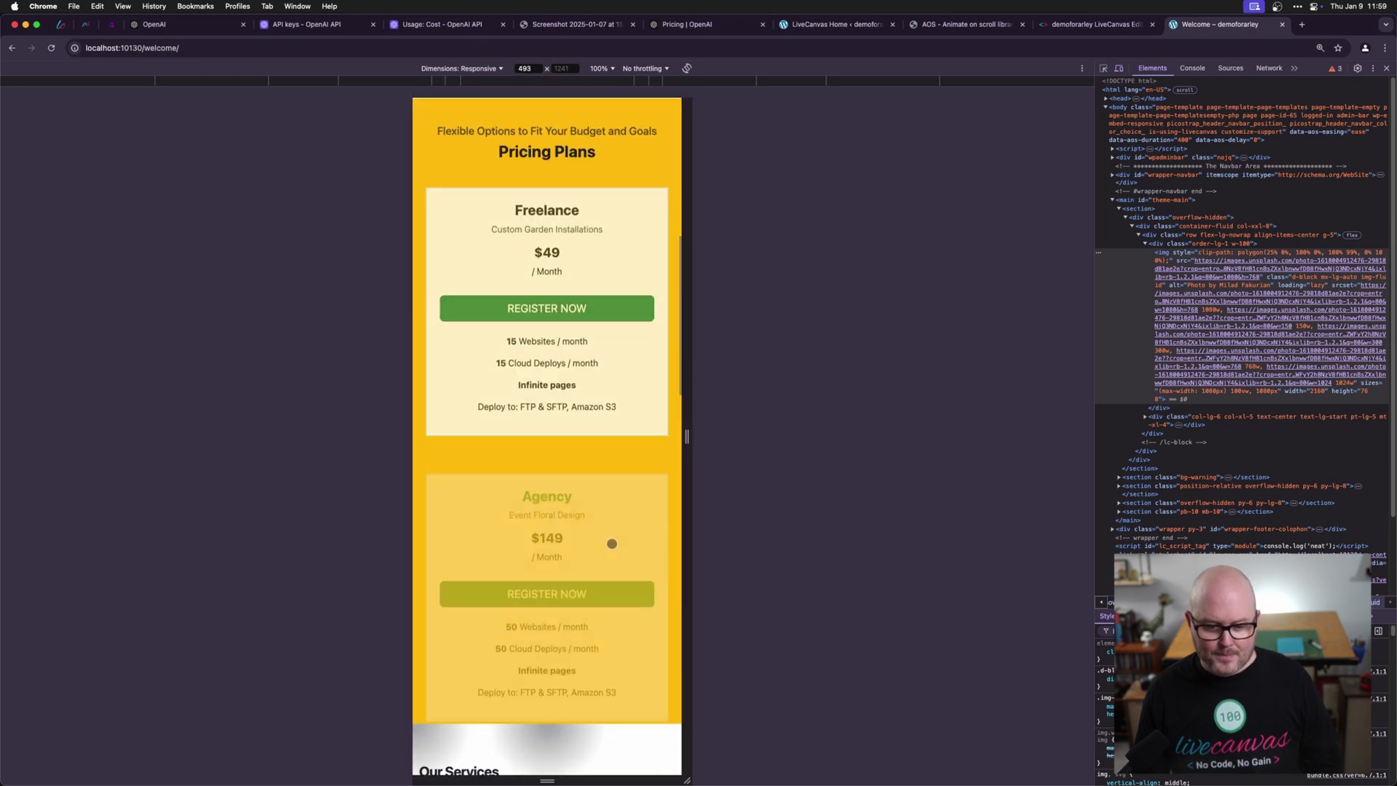
scroll(612, 544, up, 6)
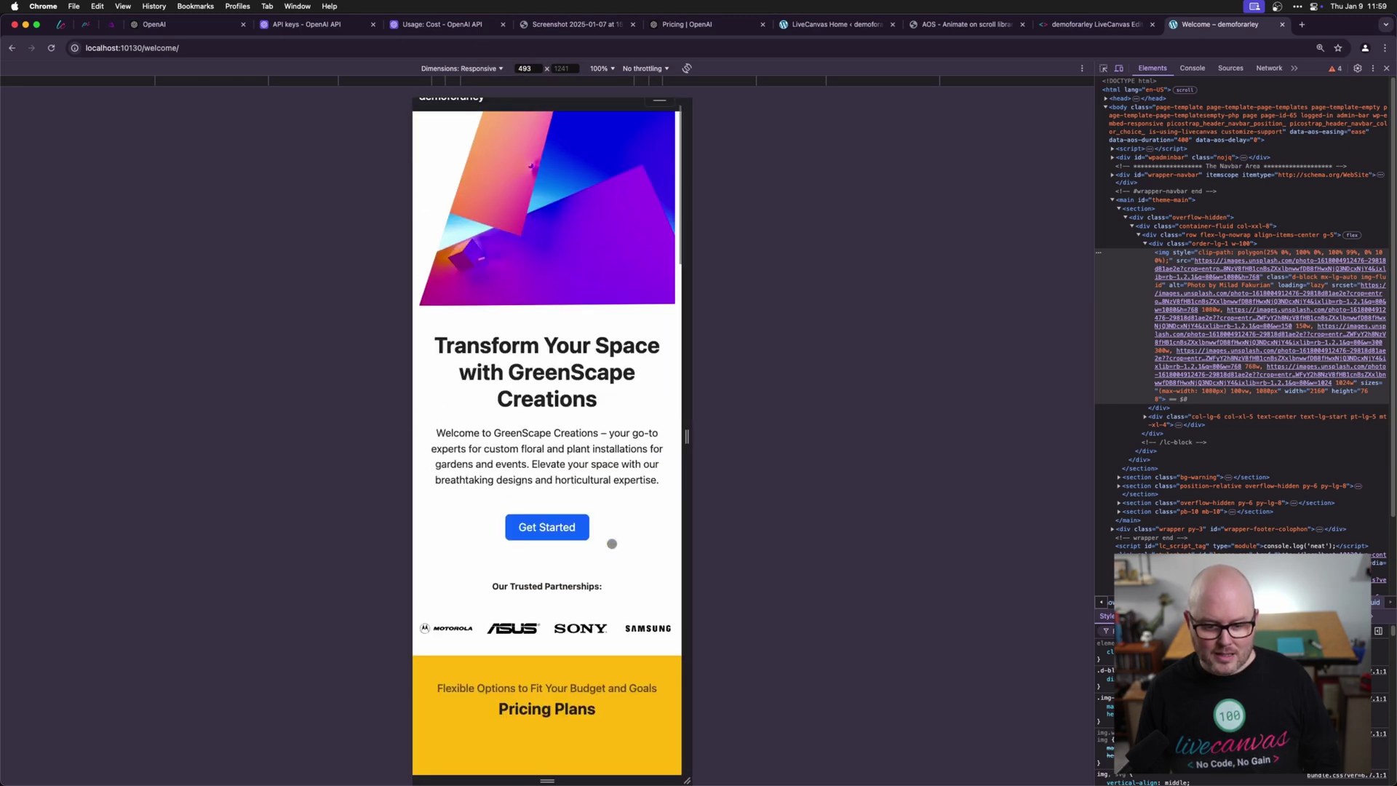
scroll(612, 542, down, 4)
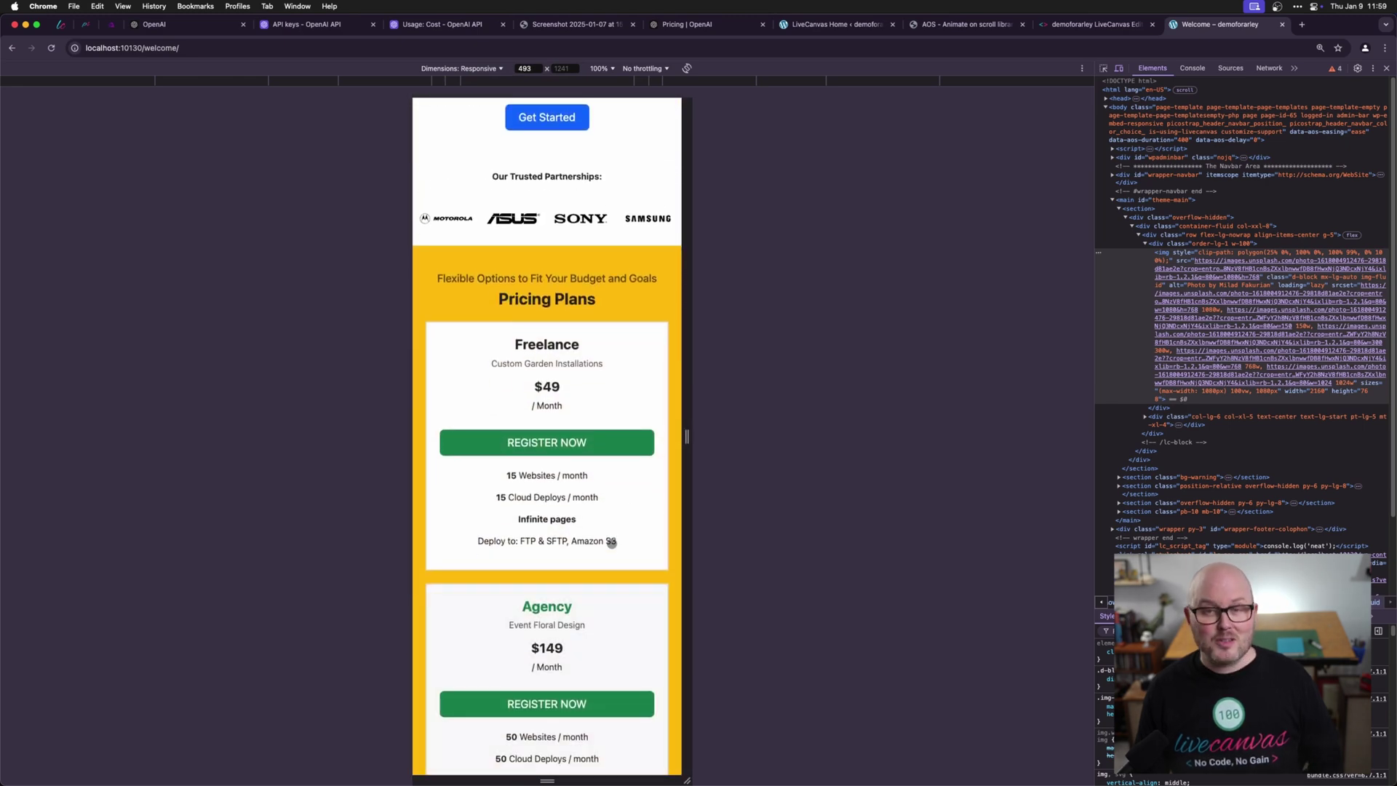
Step: Back in the LiveCanvas editor, leave the subtitle text and open the pricing row's actions menu
key(ctrl+shift+Tab)
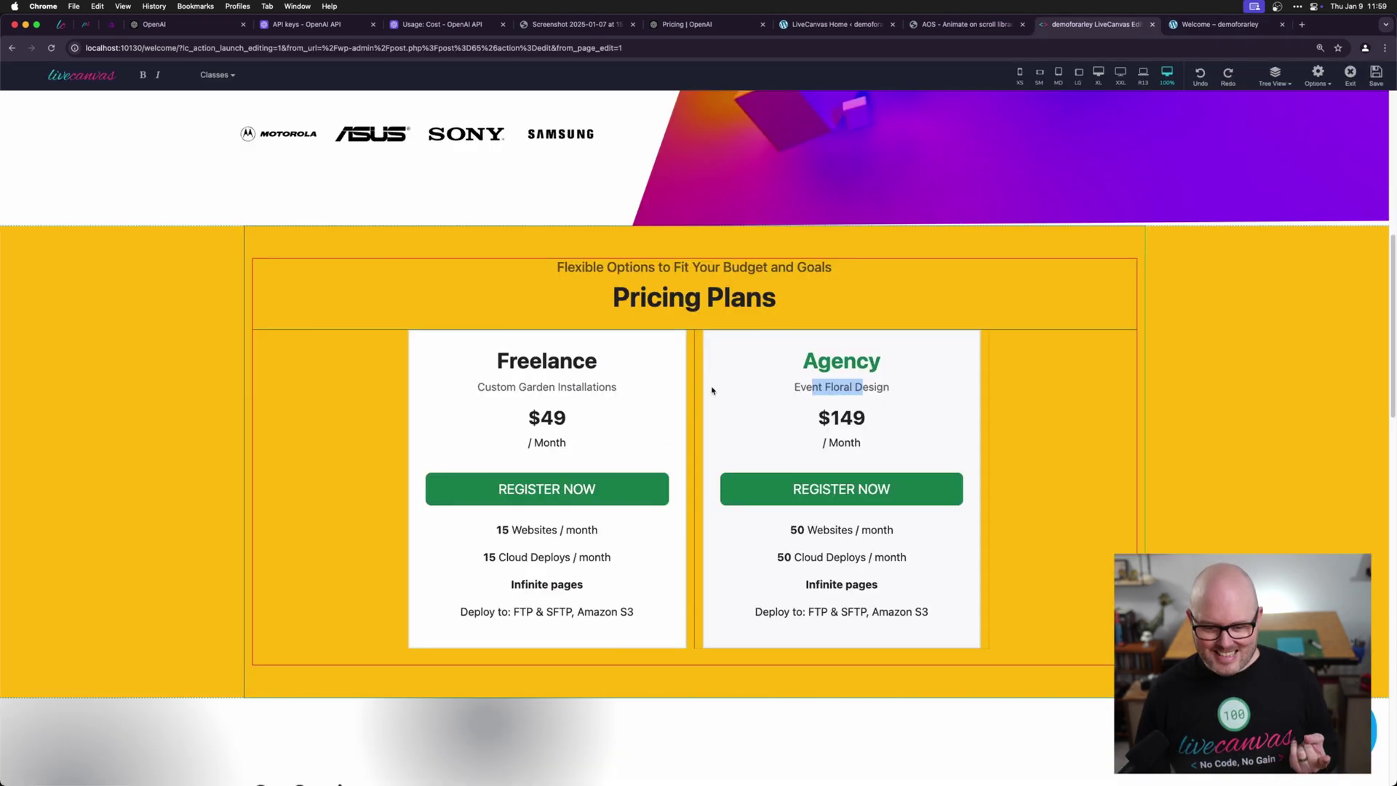
double_click(841, 388)
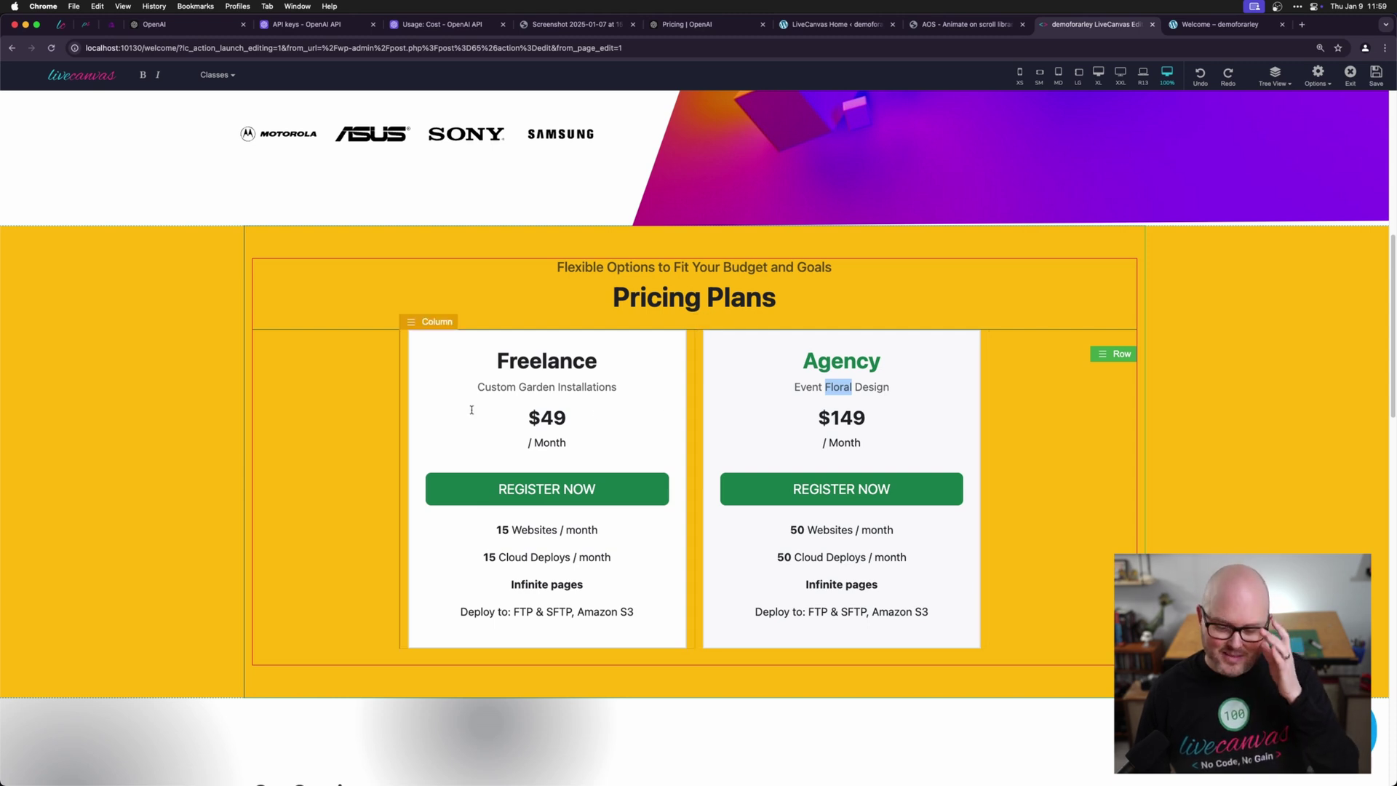
drag(491, 389, 607, 392)
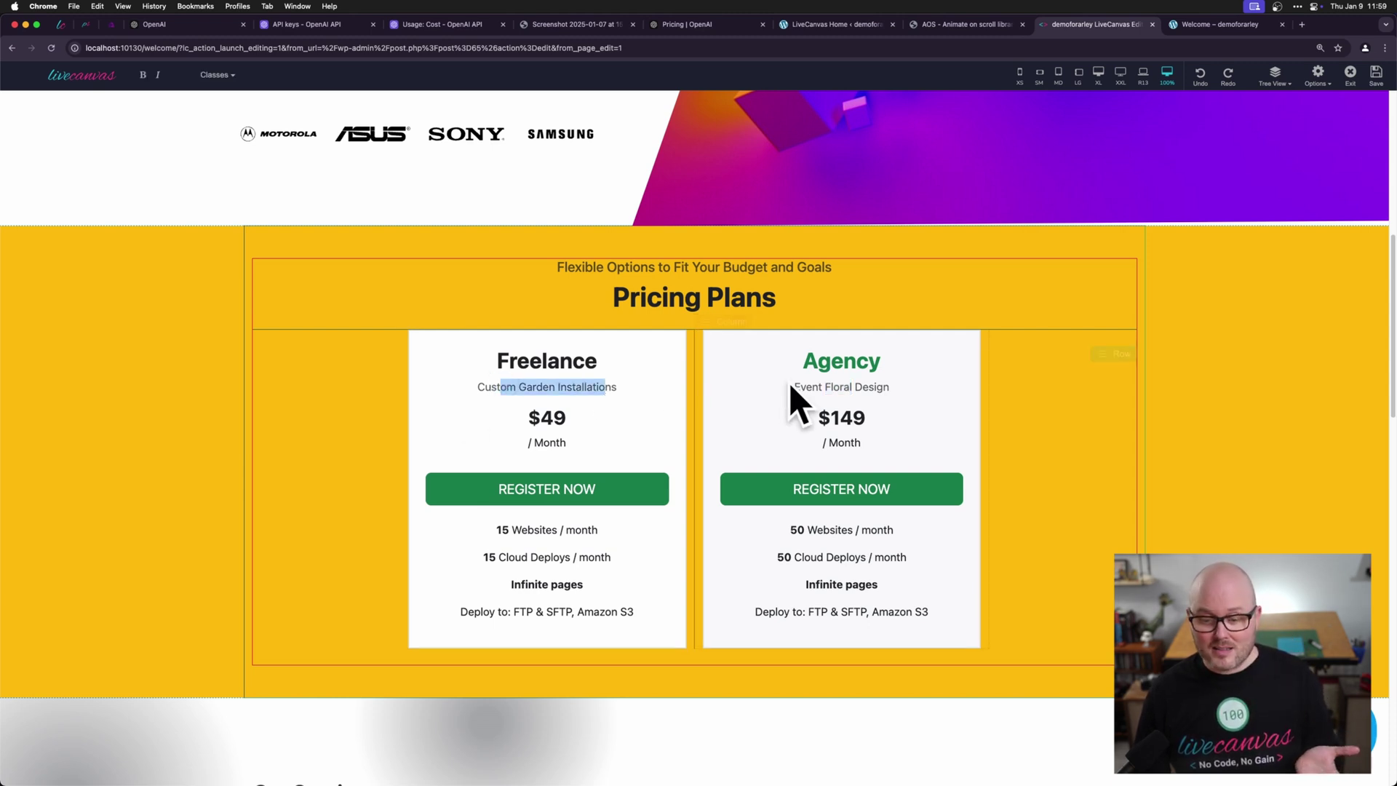
click(814, 383)
drag(814, 383, 844, 387)
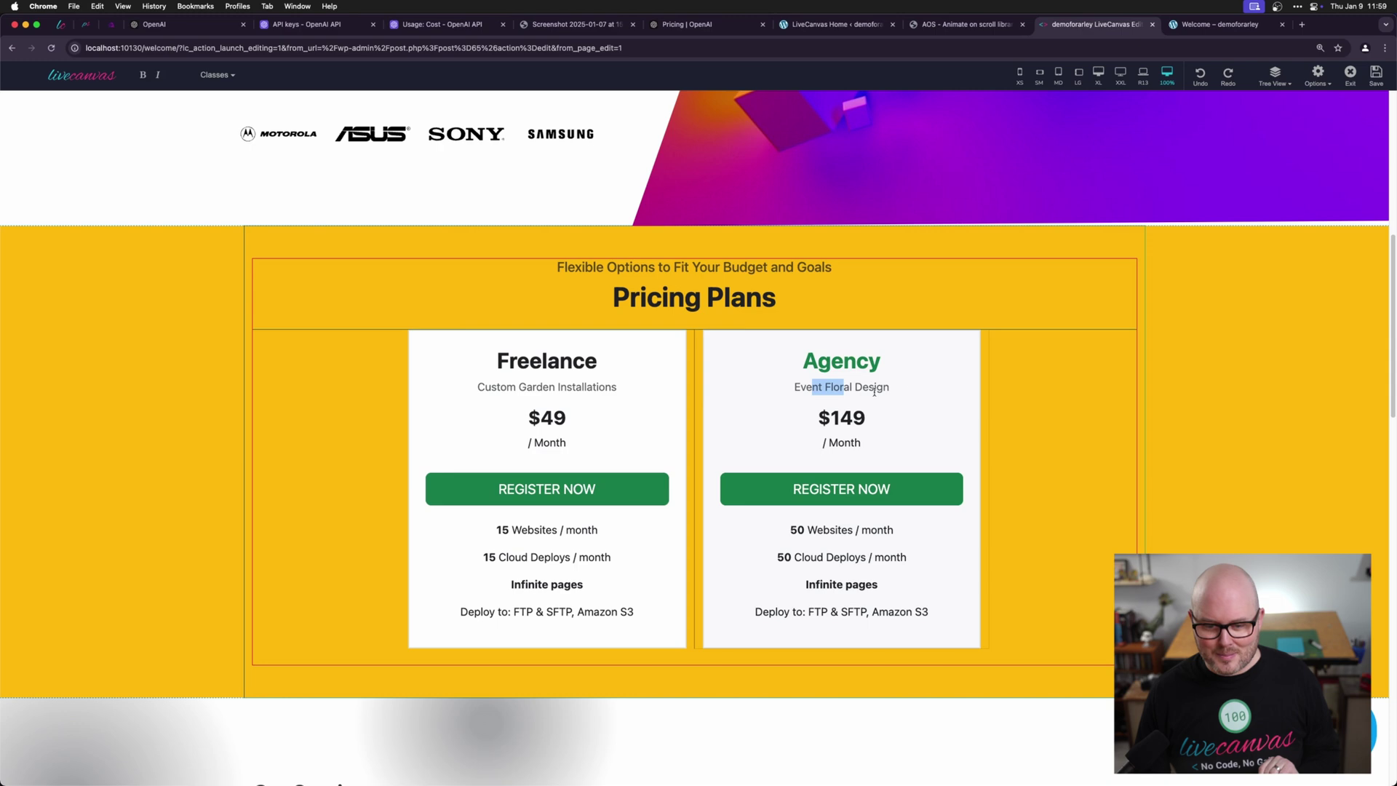
click(1124, 411)
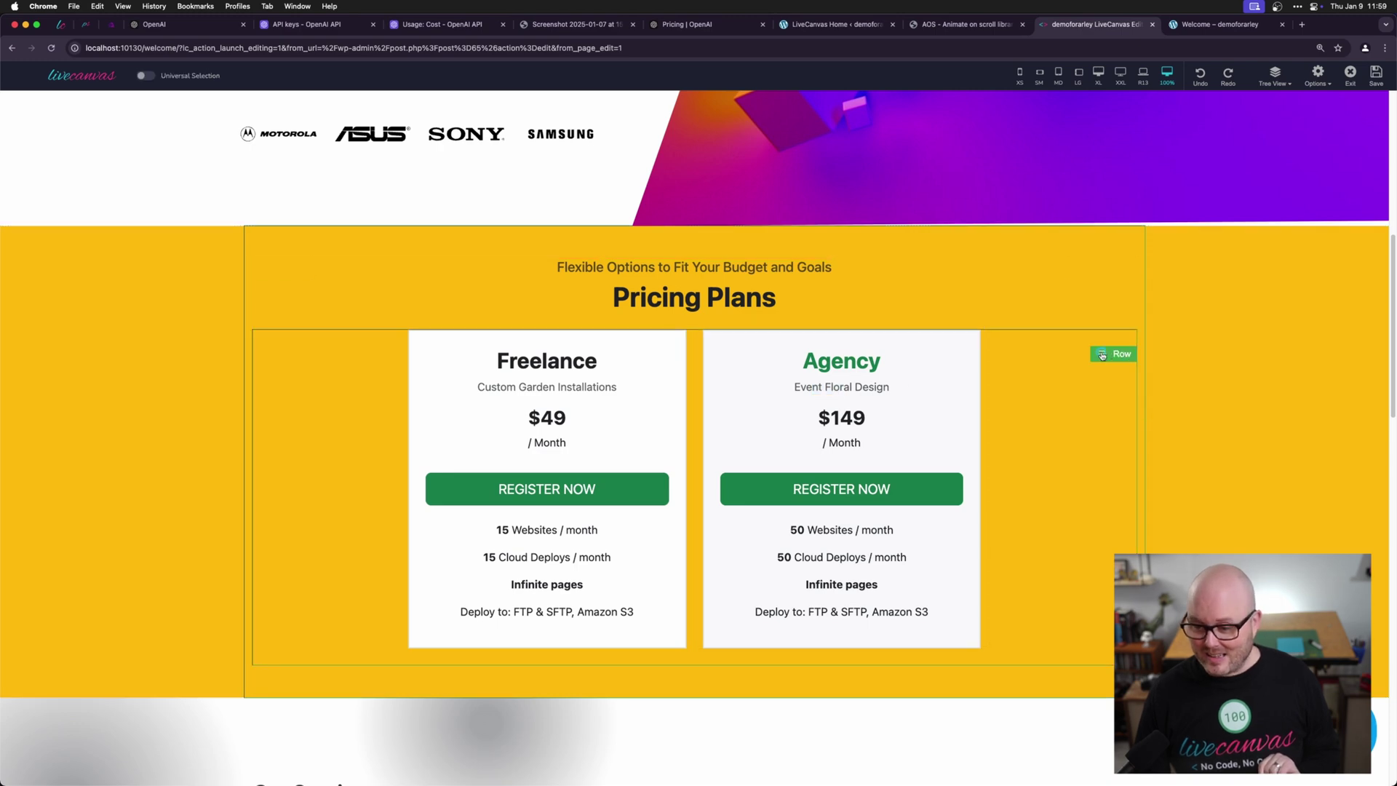
click(1103, 355)
Step: Open the pricing row's HTML and highlight both columns' fade-up attributes with 100 and 200 delays
click(1095, 377)
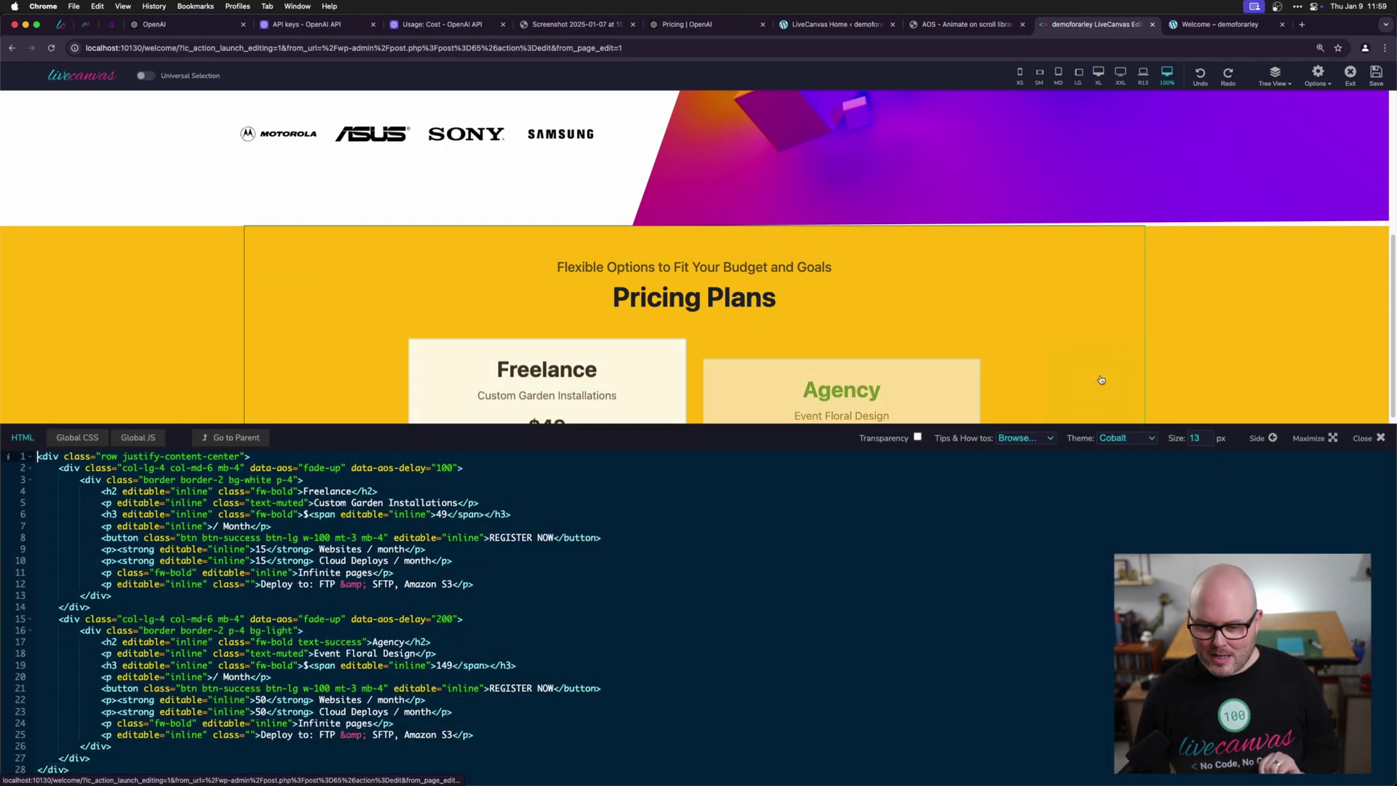
drag(246, 469, 454, 469)
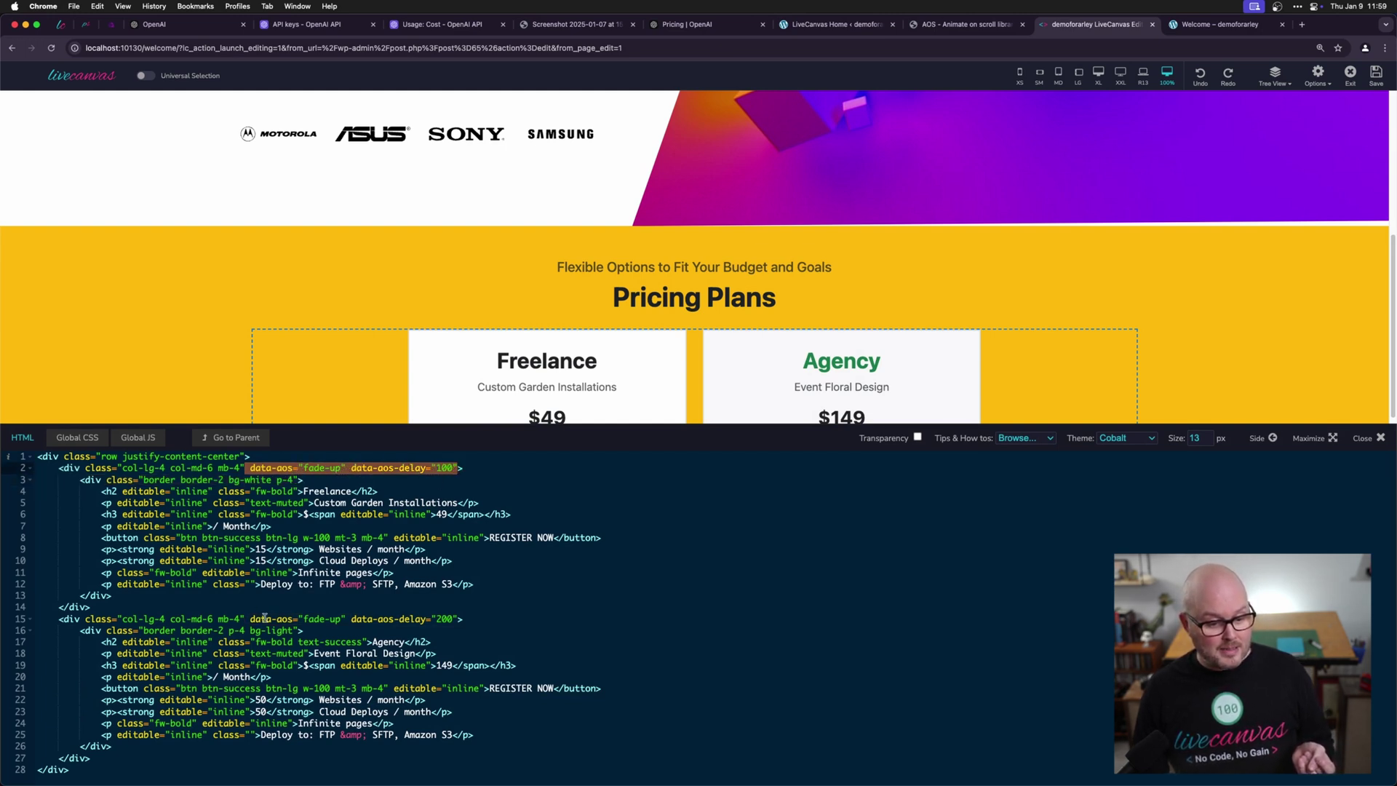
drag(264, 617, 457, 617)
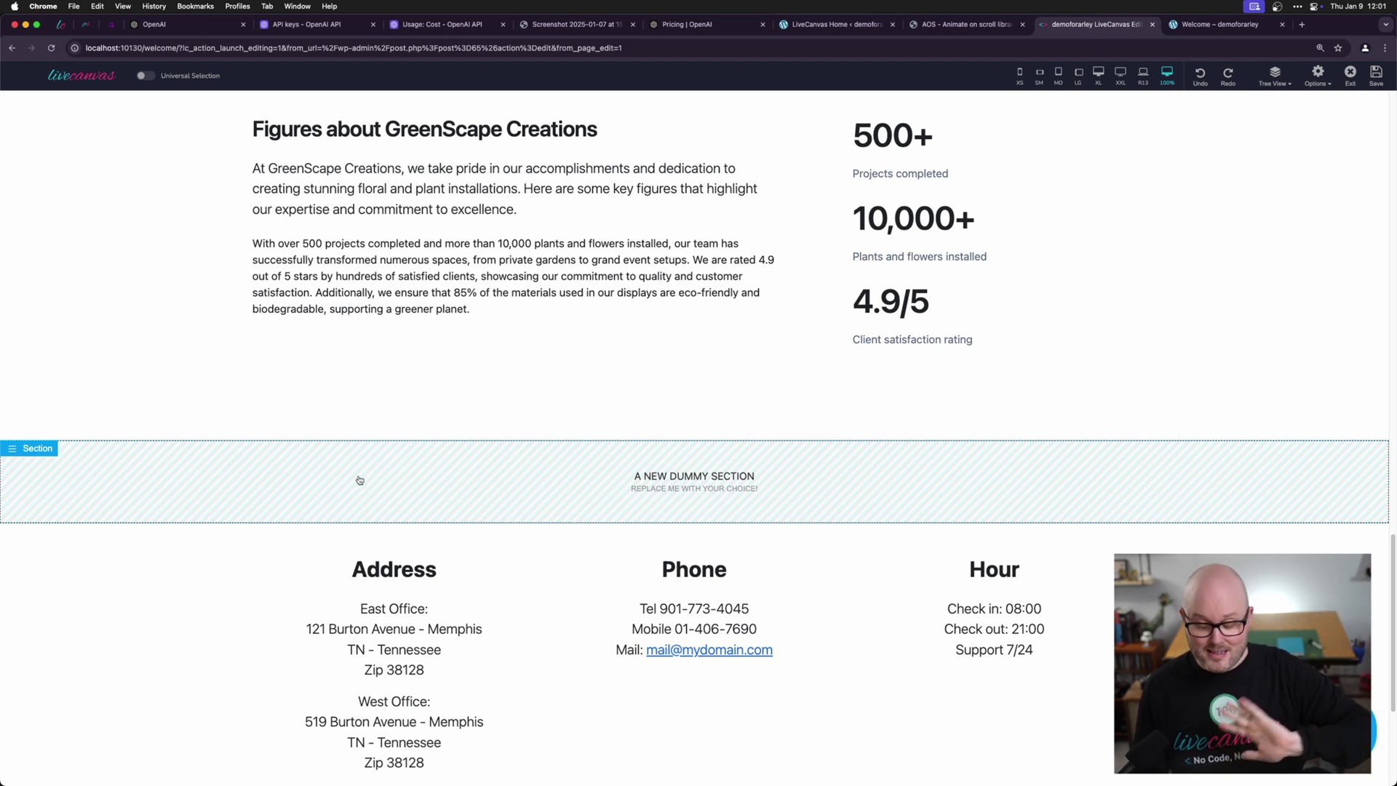
Step: Have the dummy section's AI Assistant build a countdown timer showing days, hours, minutes and seconds
click(24, 446)
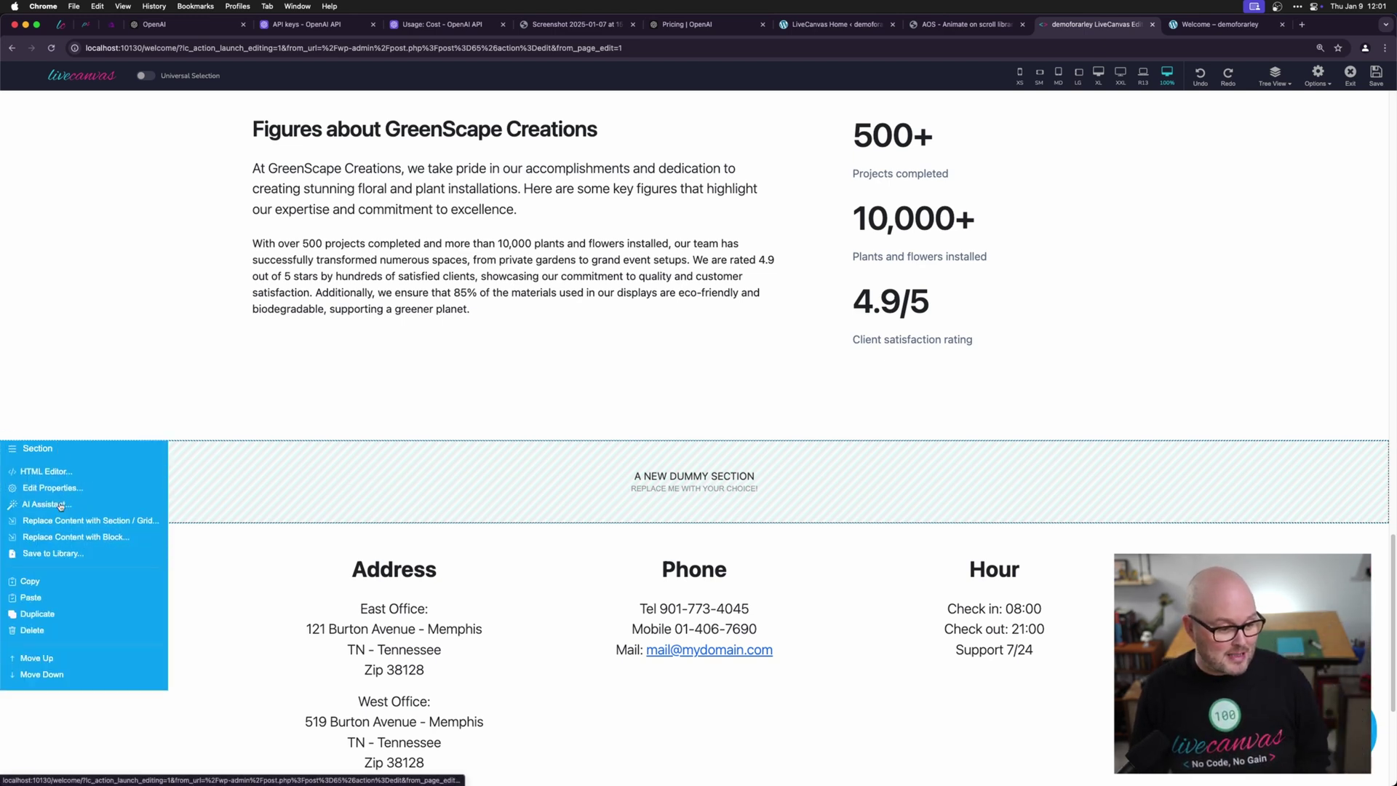
click(57, 506)
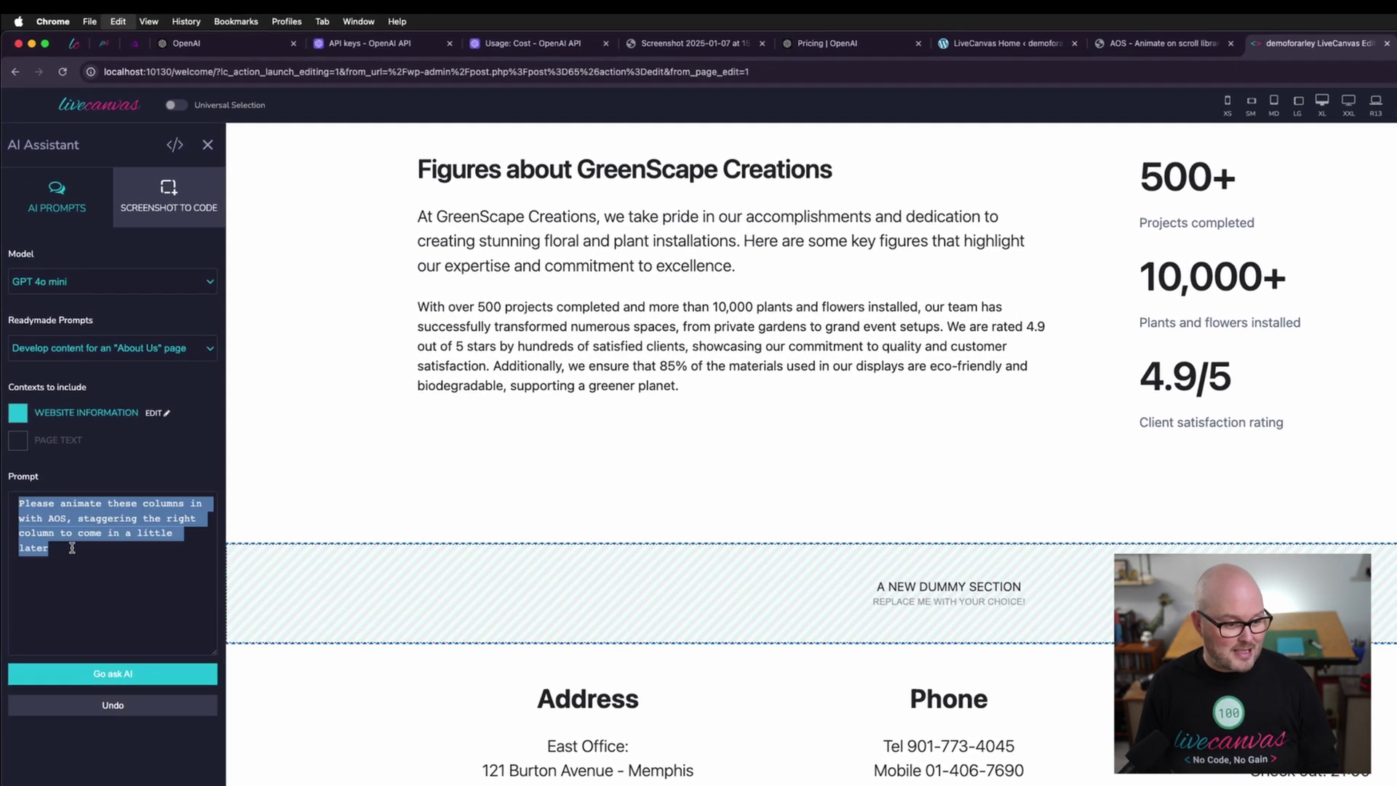
key(BackSpace)
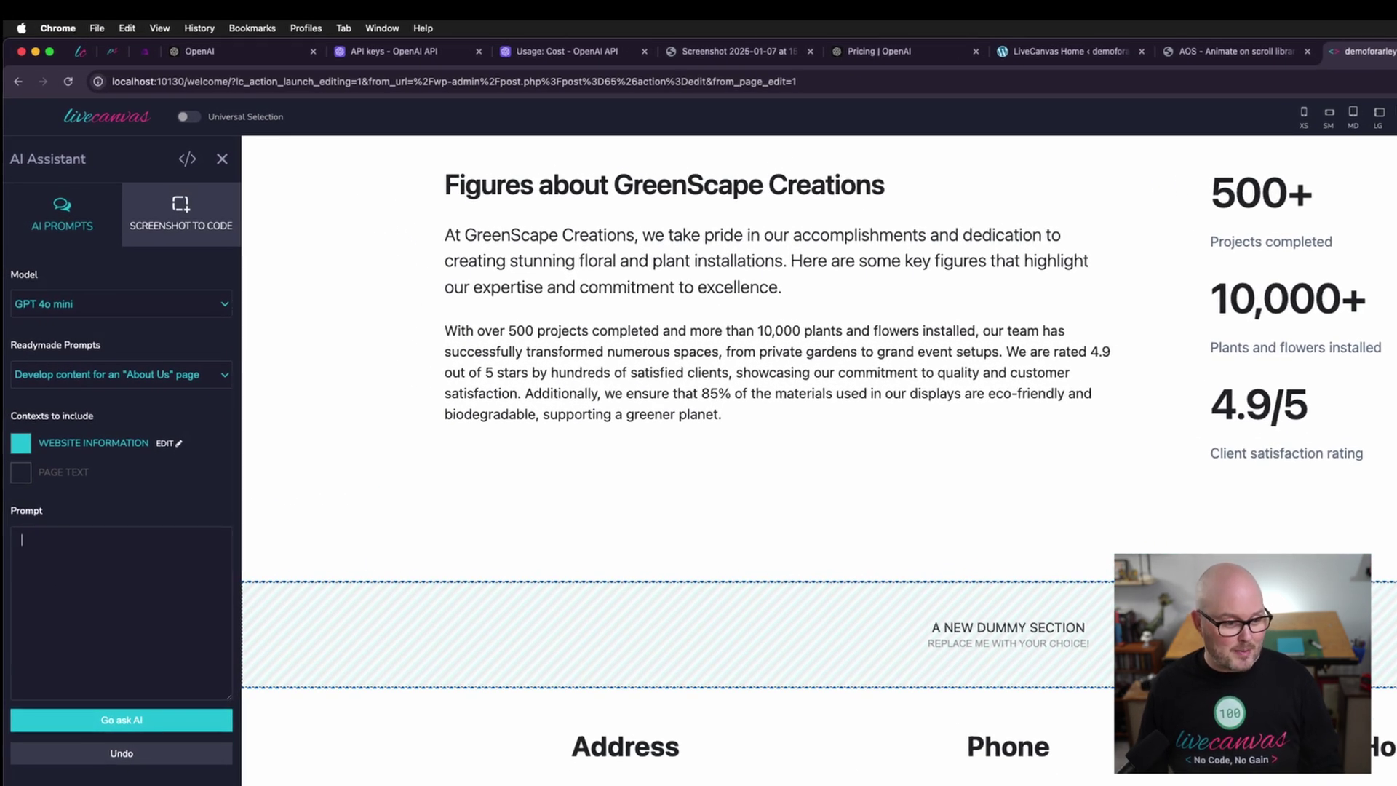
key(super+v)
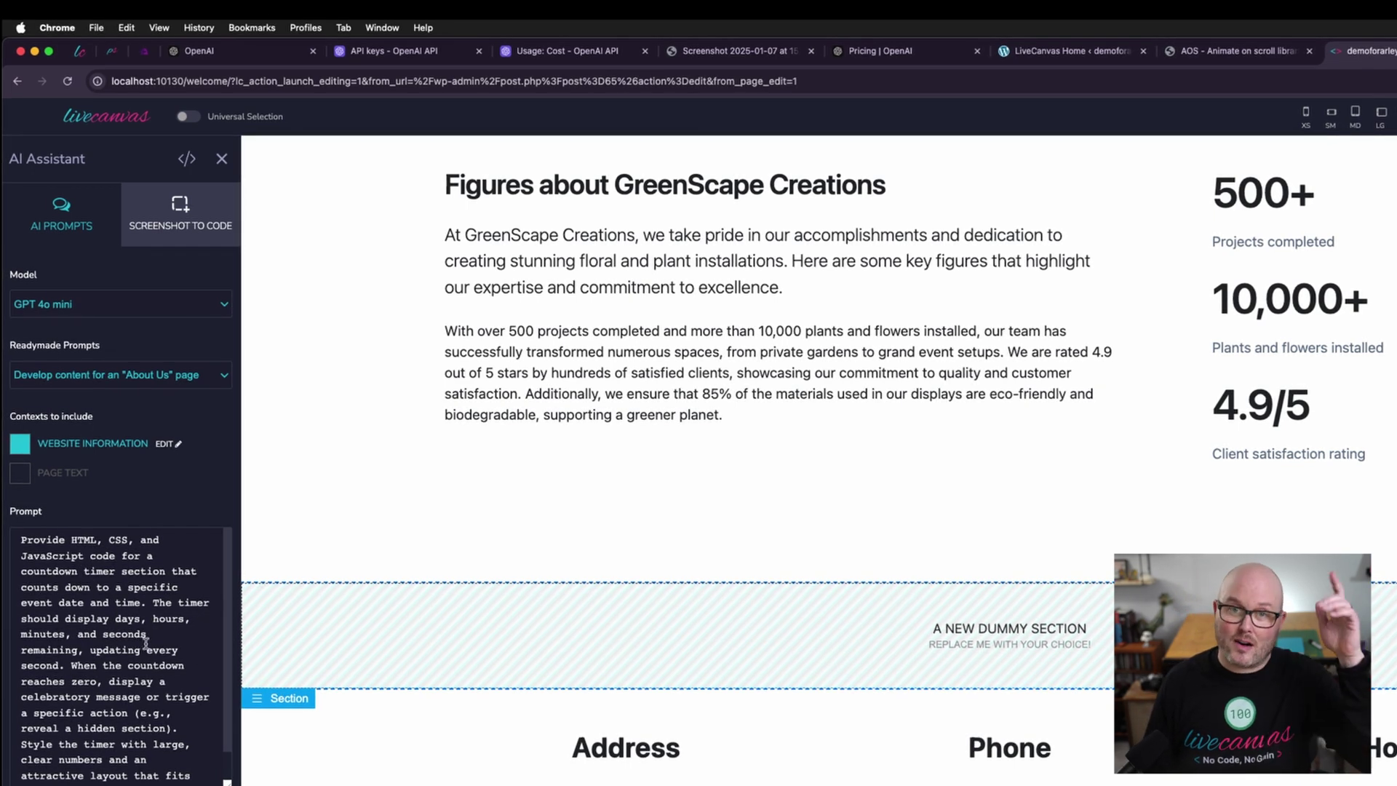
scroll(157, 662, down, 2)
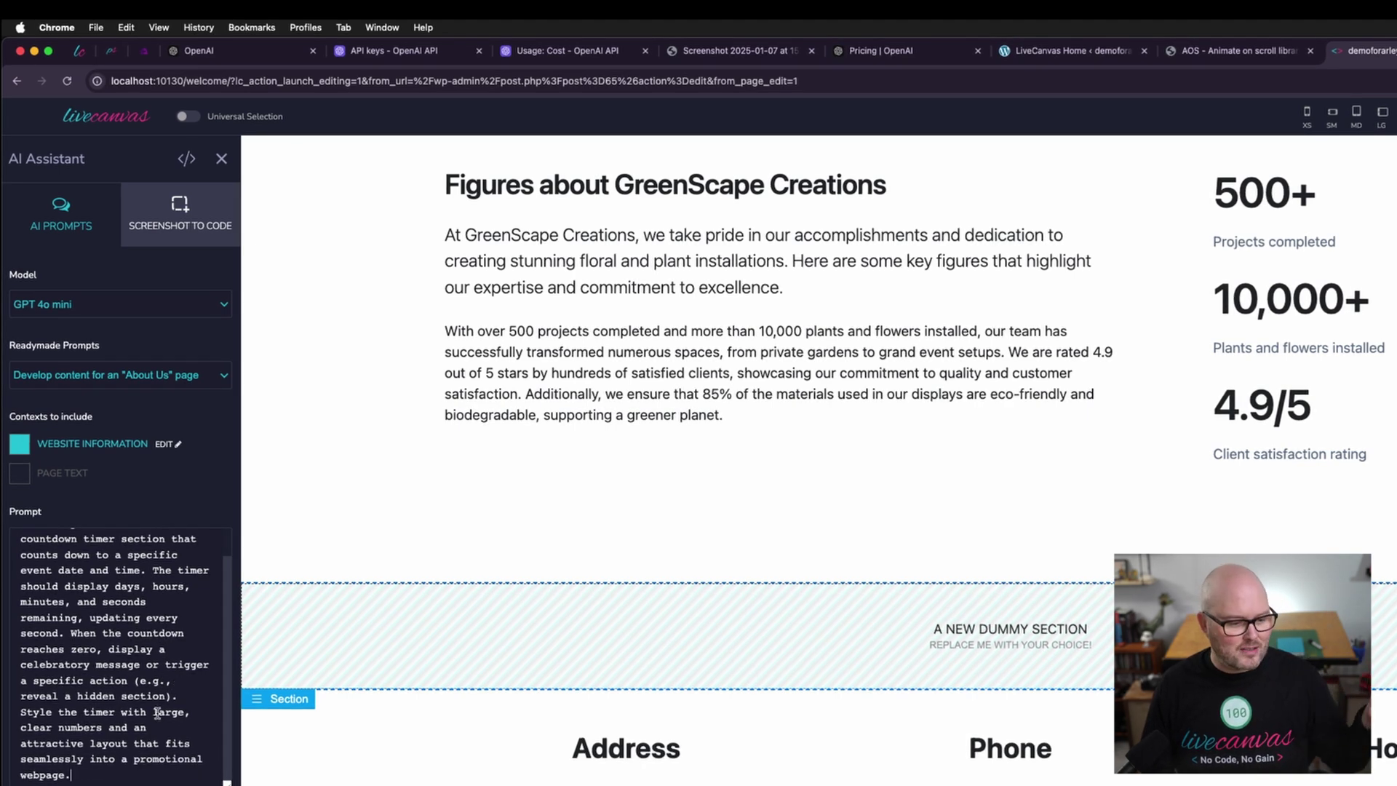
click(103, 580)
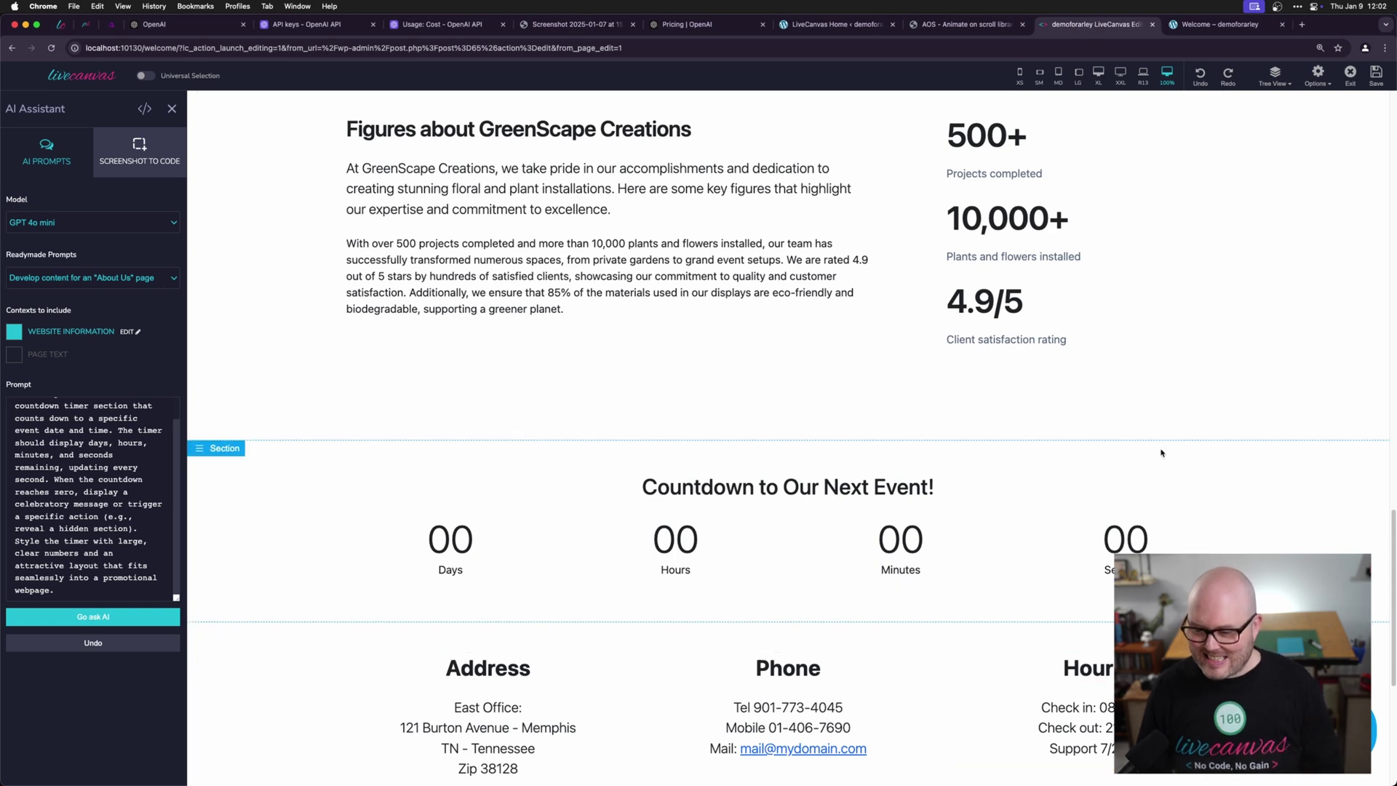
Step: View the countdown on the live page at desktop width, confirm it shows NaN, and return to the editor
key(ctrl+Tab)
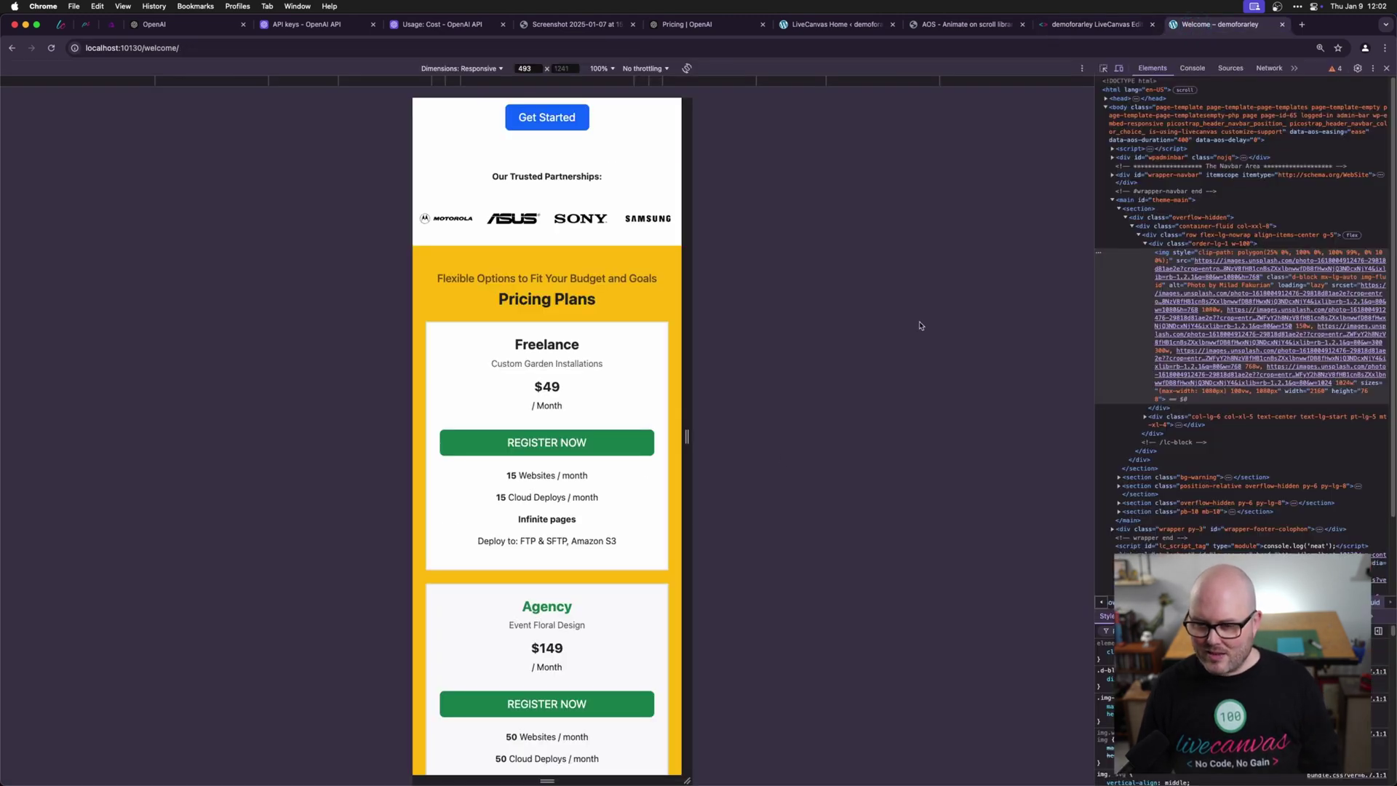
key(super+shift+m)
scroll(863, 571, down, 8)
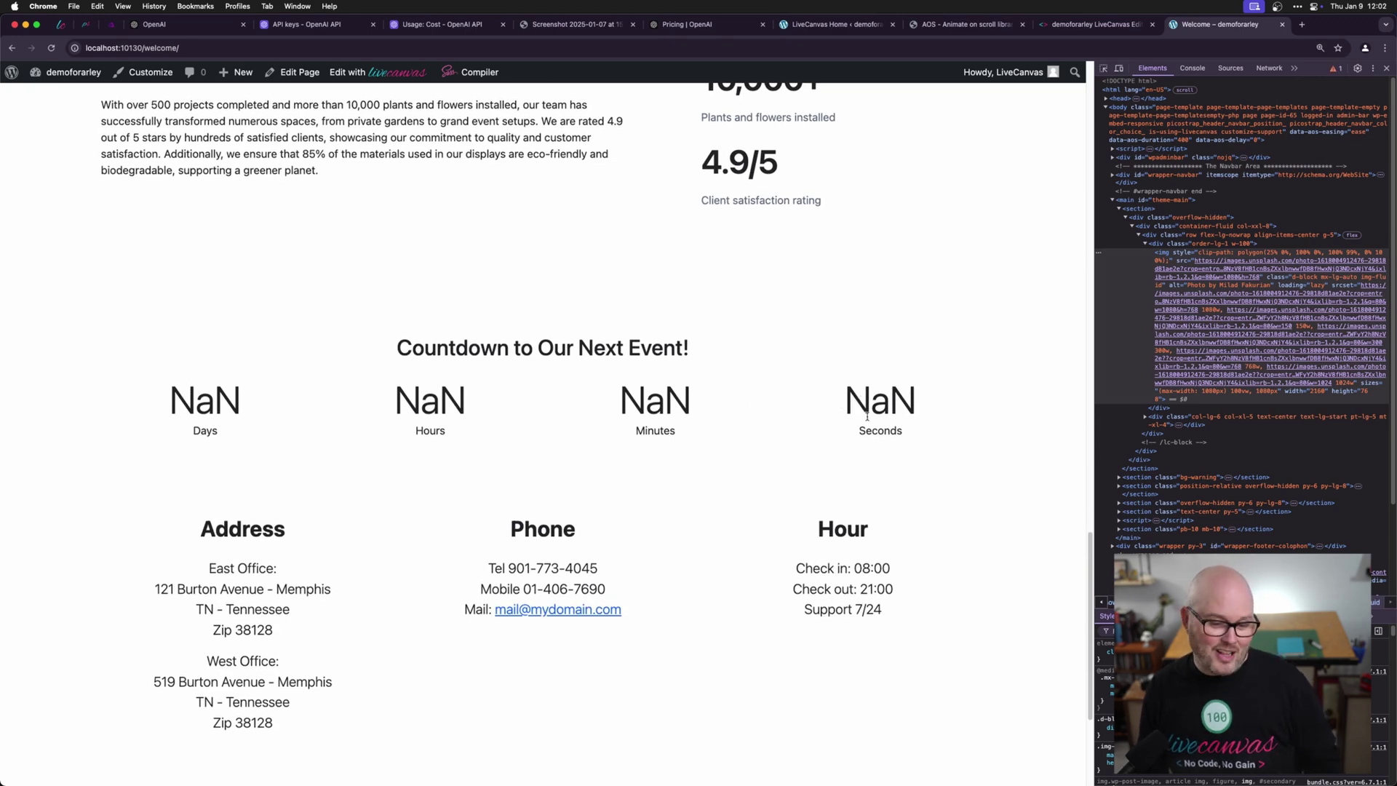
drag(610, 399, 687, 394)
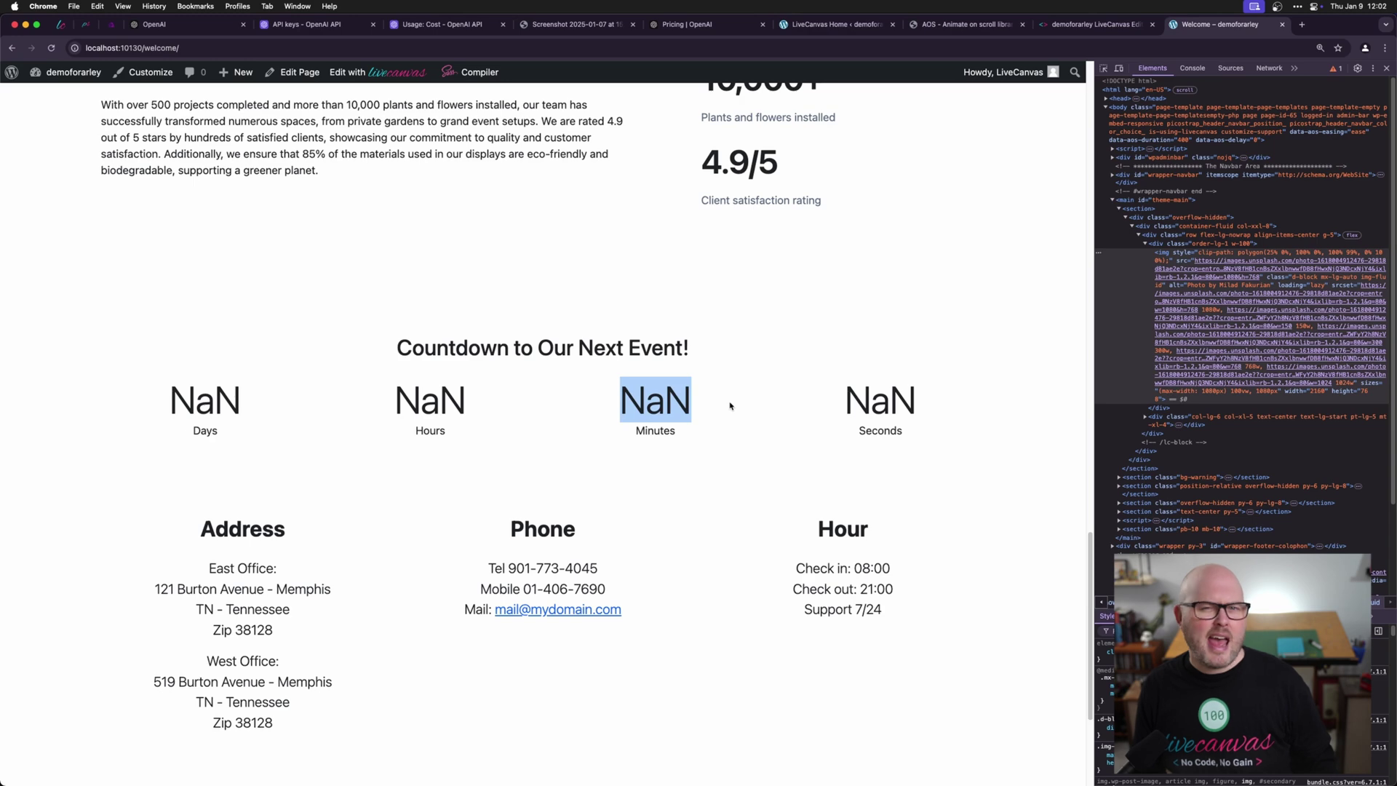
click(658, 381)
click(1096, 24)
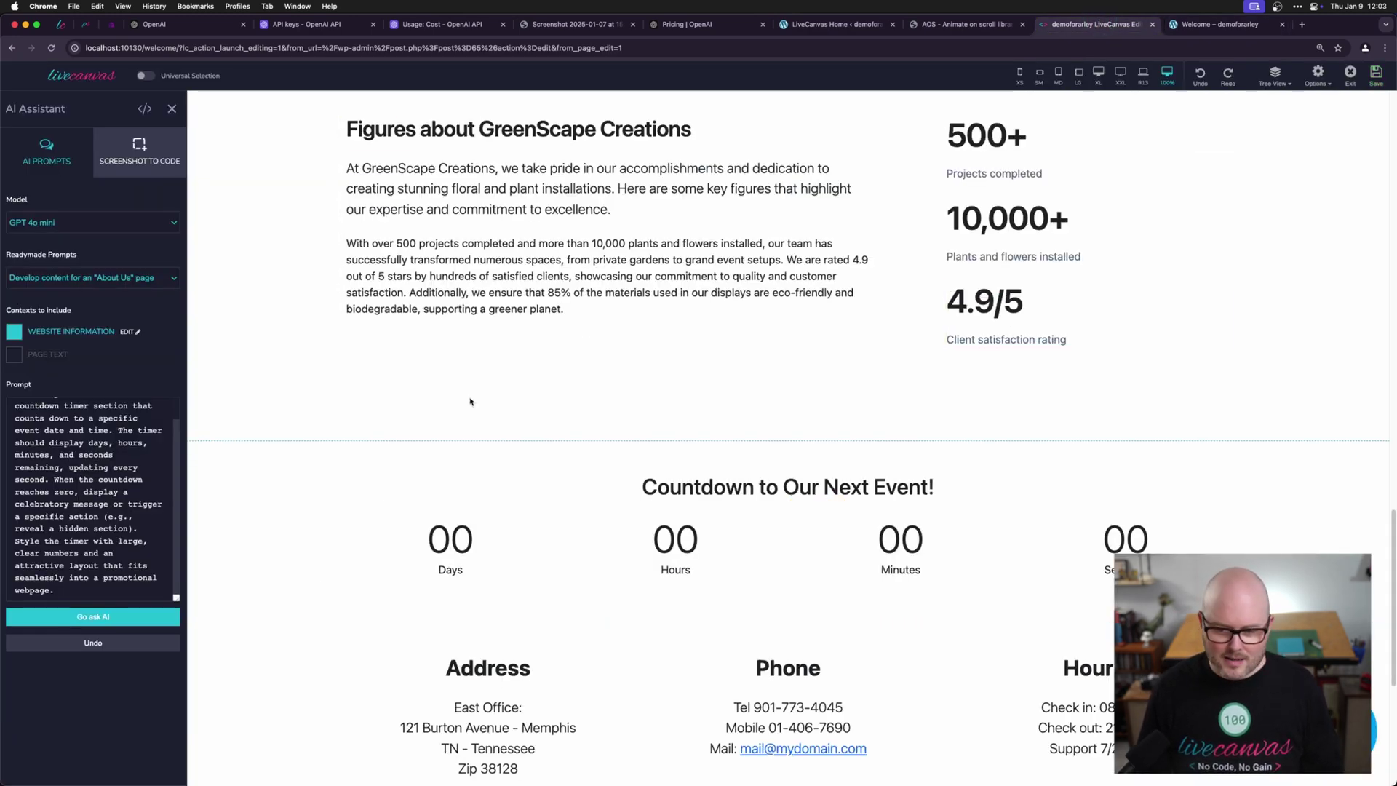
Step: Open the page-wide Edit Main HTML code editor to reach the countdown script
click(199, 449)
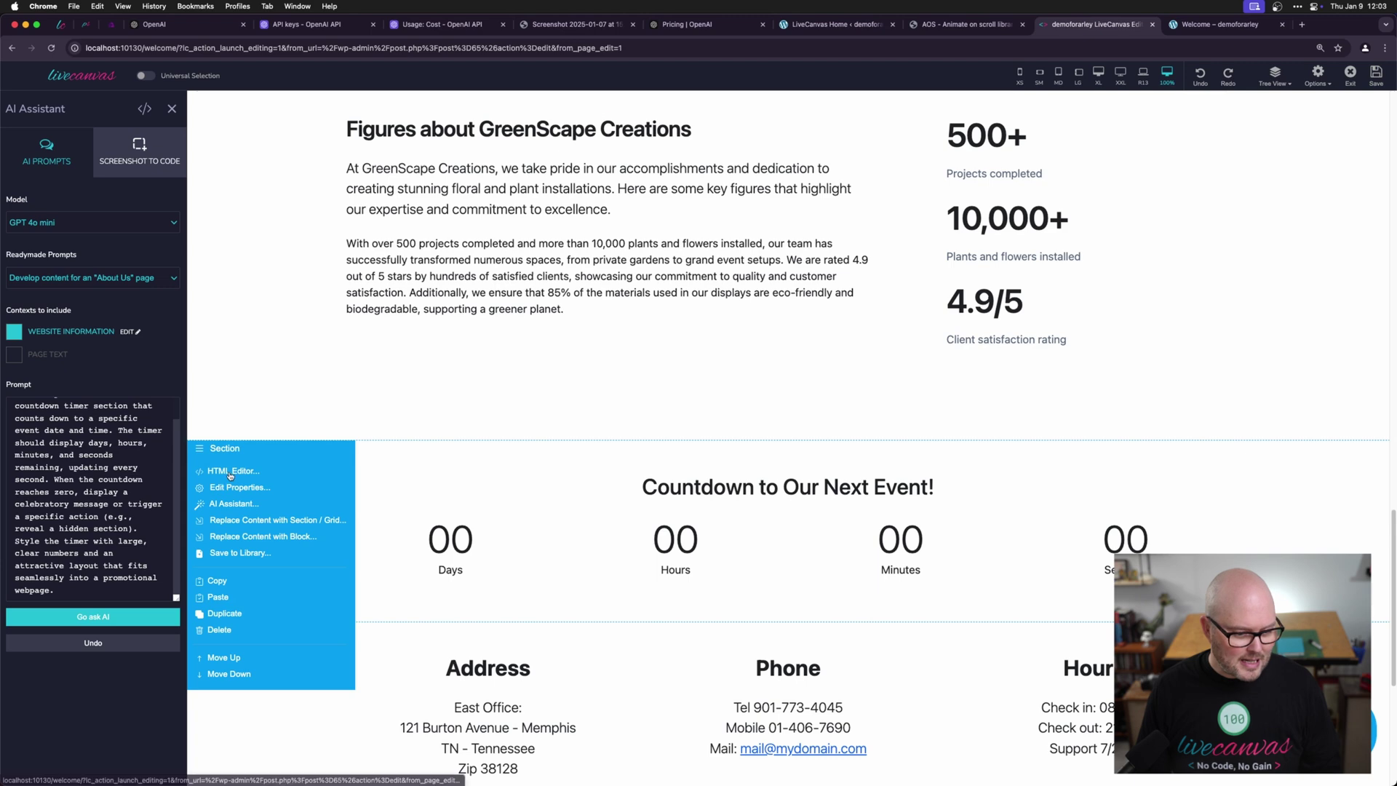
click(230, 478)
scroll(370, 564, up, 2)
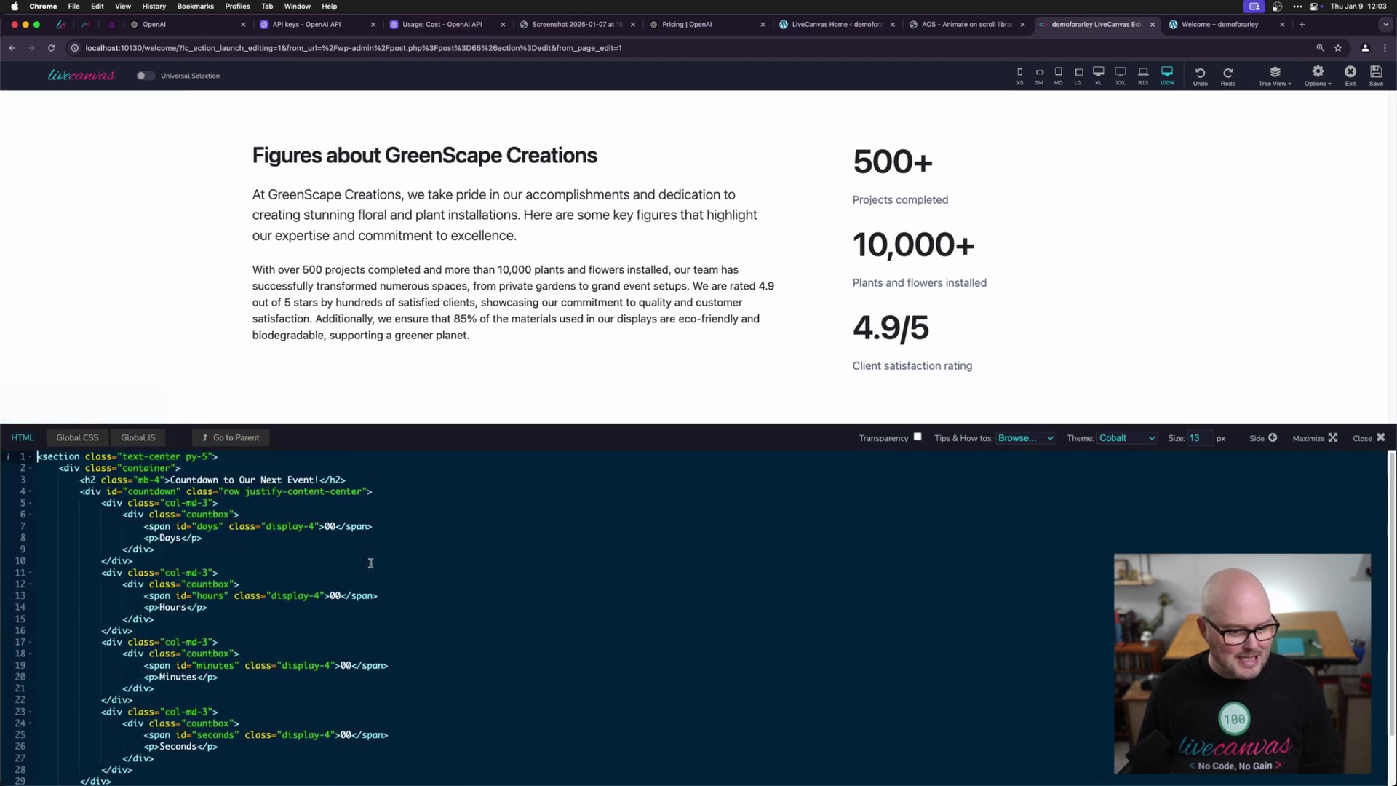
click(1373, 437)
click(1316, 73)
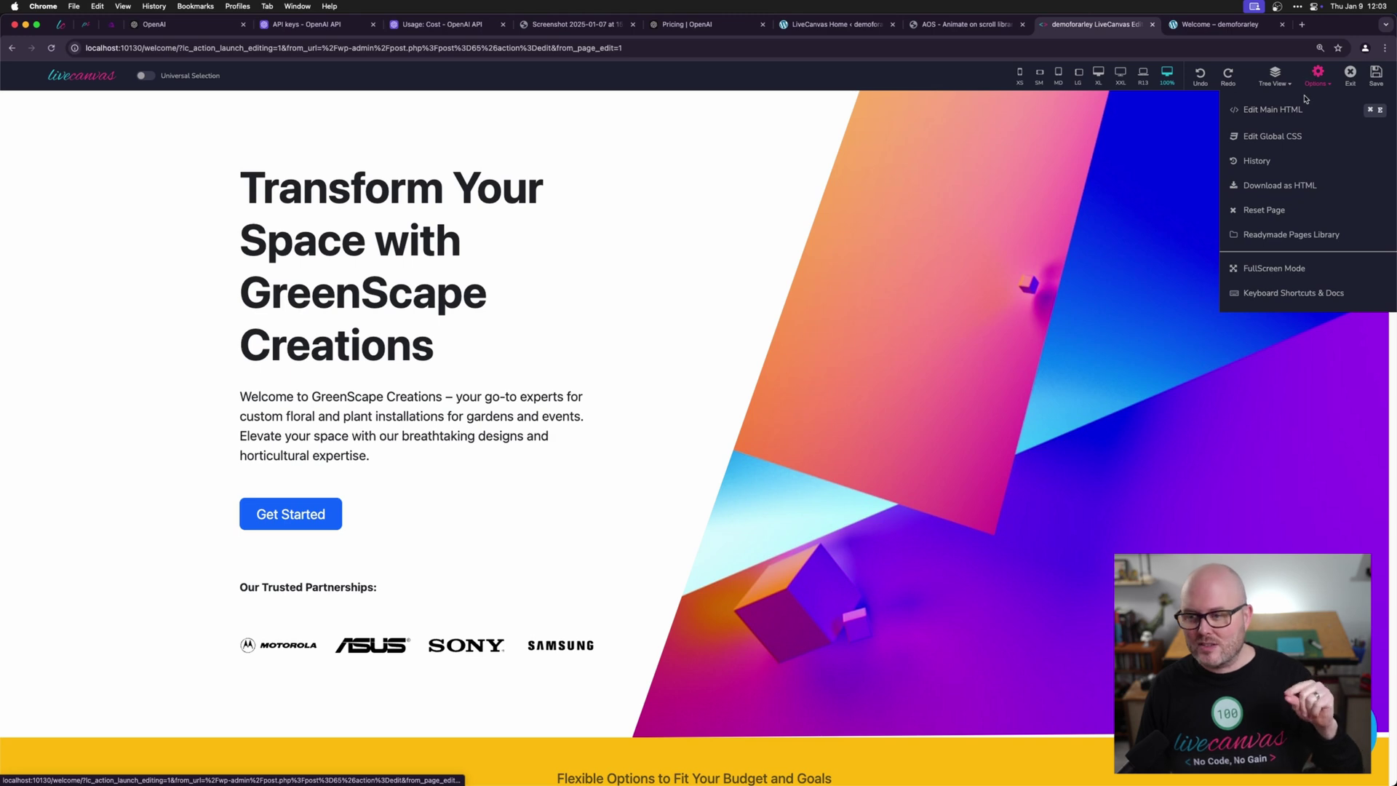
click(1273, 109)
scroll(707, 589, down, 20)
scroll(707, 590, up, 3)
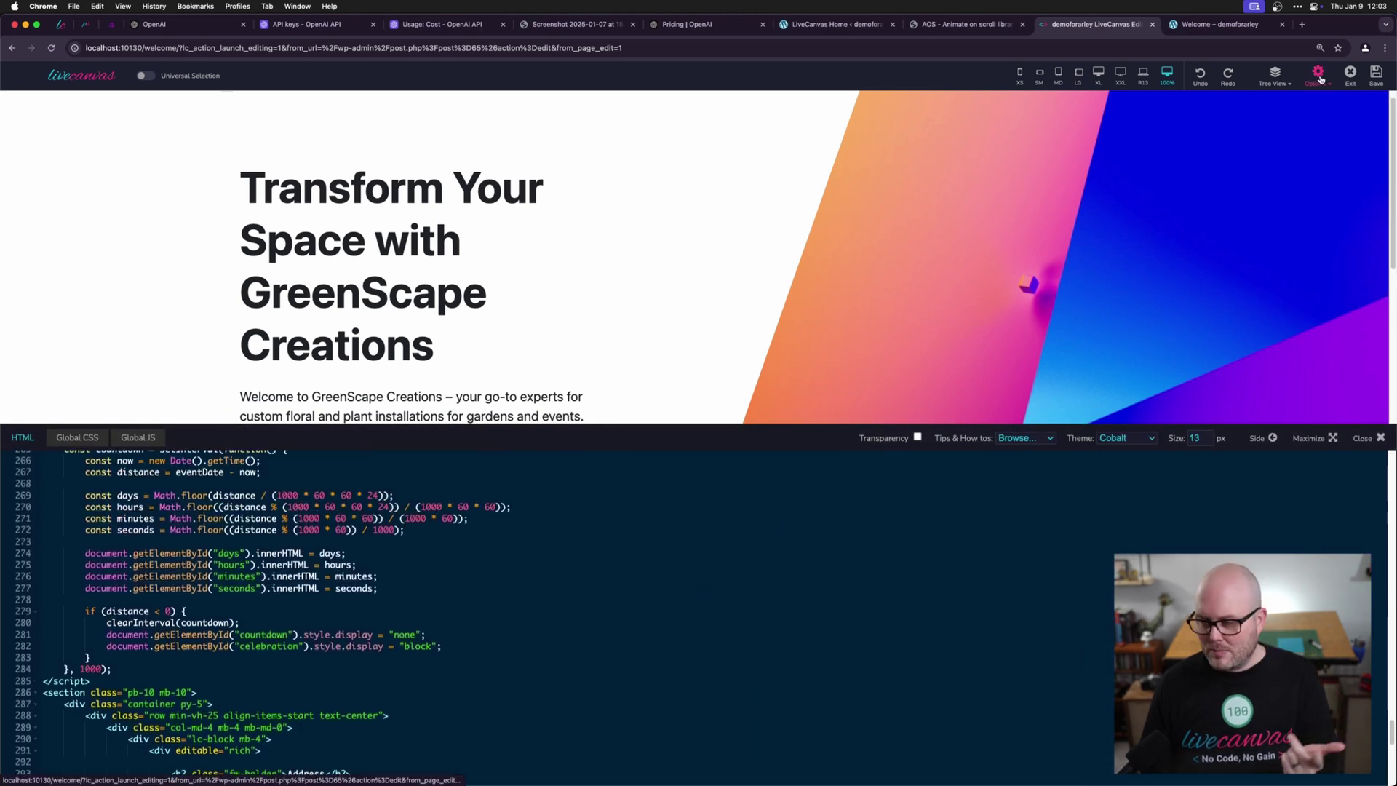
click(1318, 73)
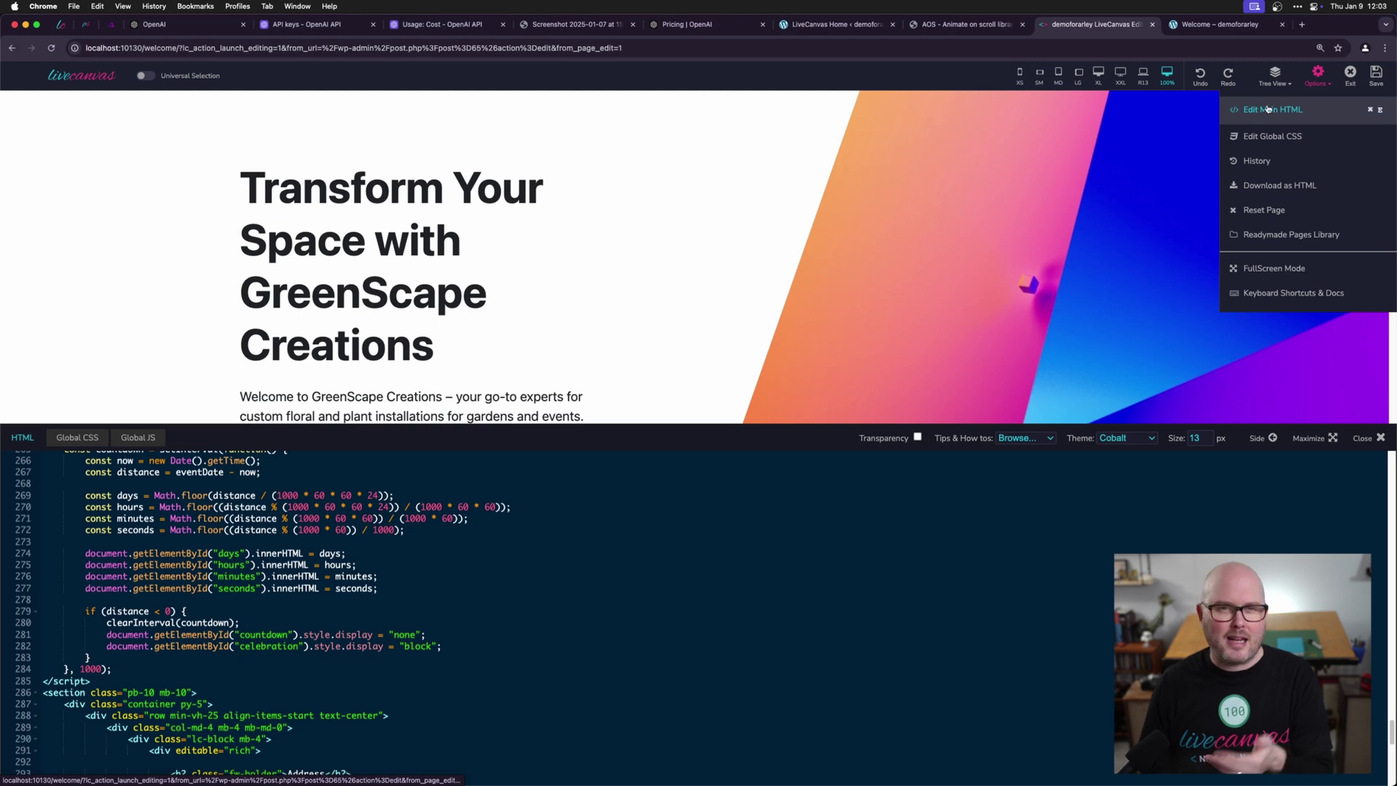
Step: Replace the YYYY-MM-DDTHH:MM:SS placeholder with 2025-01-09T12:20:59 and delete the blank line after it
click(617, 545)
scroll(617, 545, up, 2)
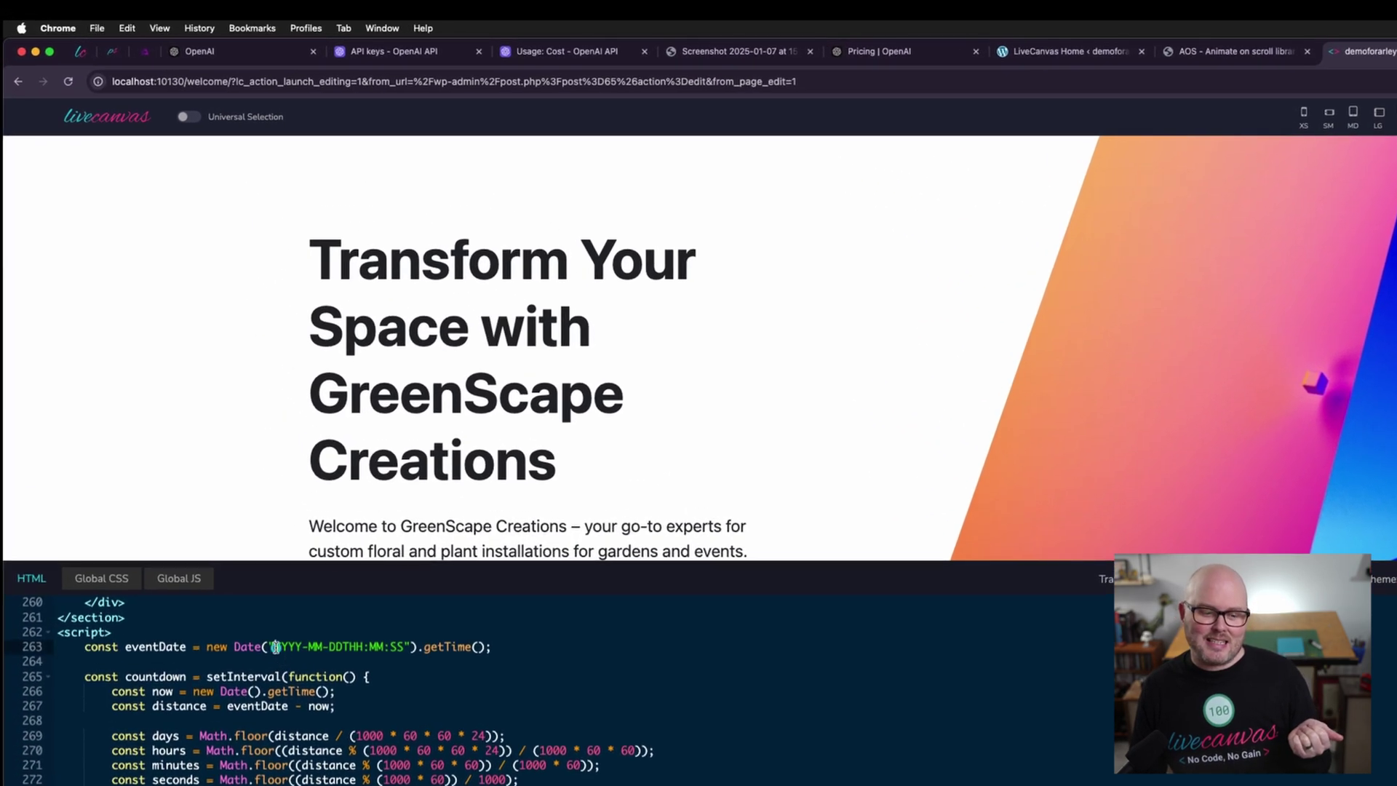
drag(276, 648, 380, 647)
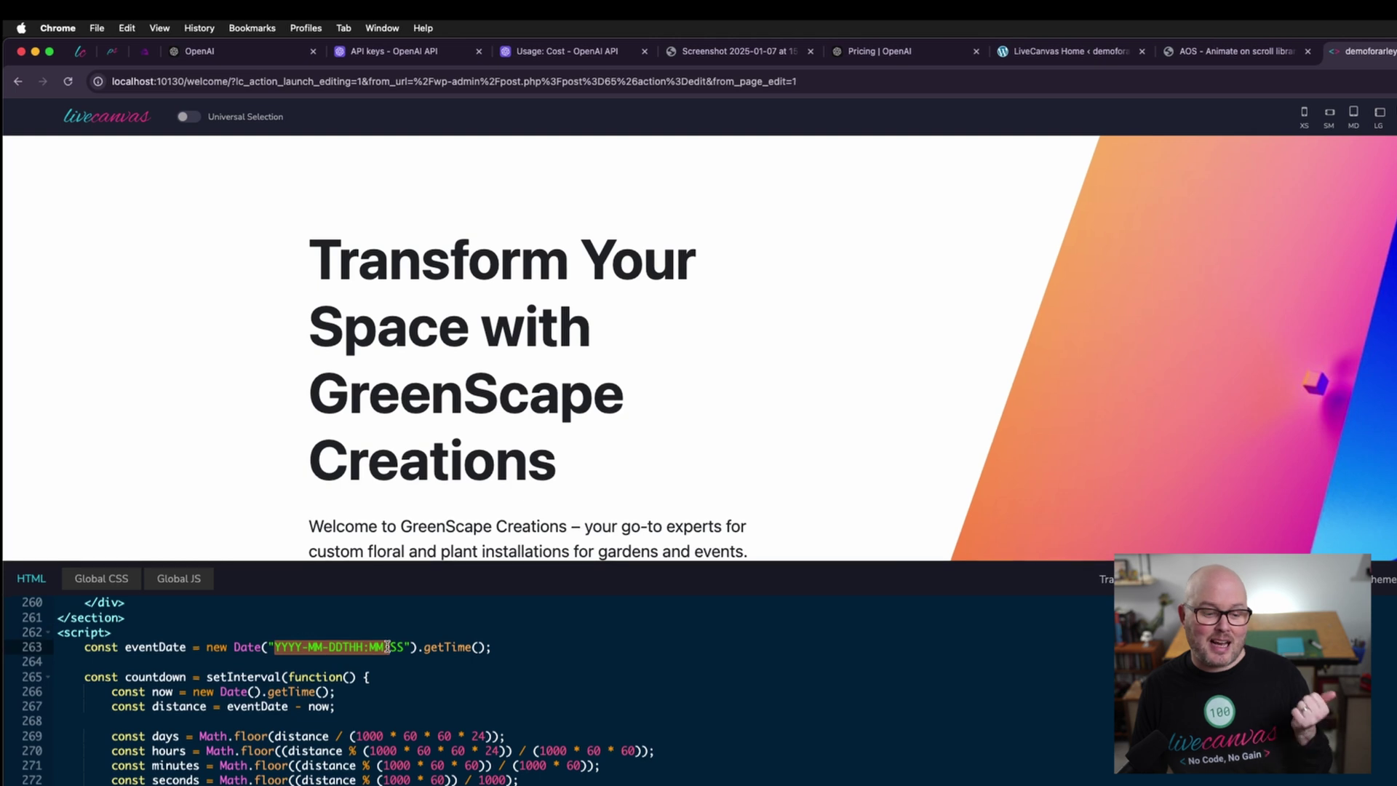
drag(387, 647, 301, 649)
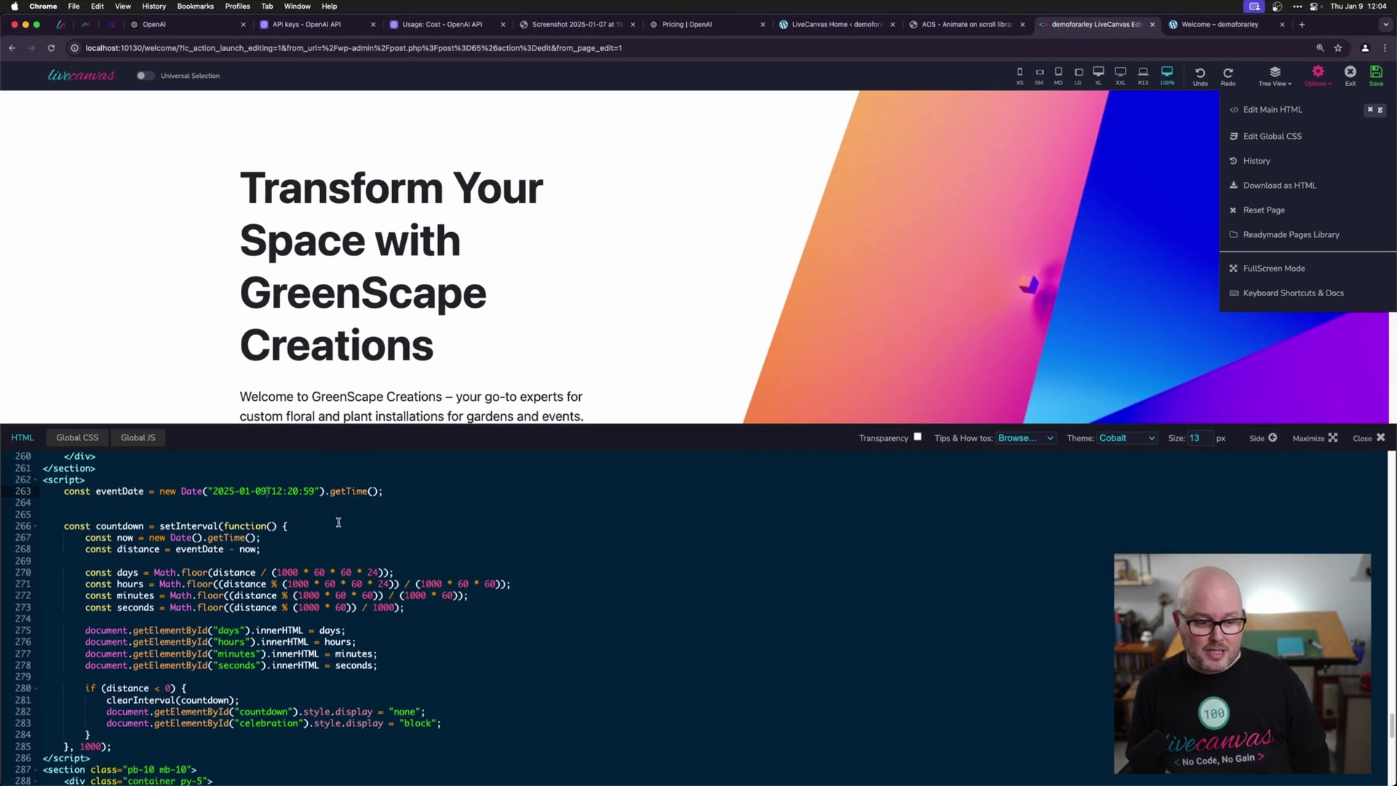
key(BackSpace)
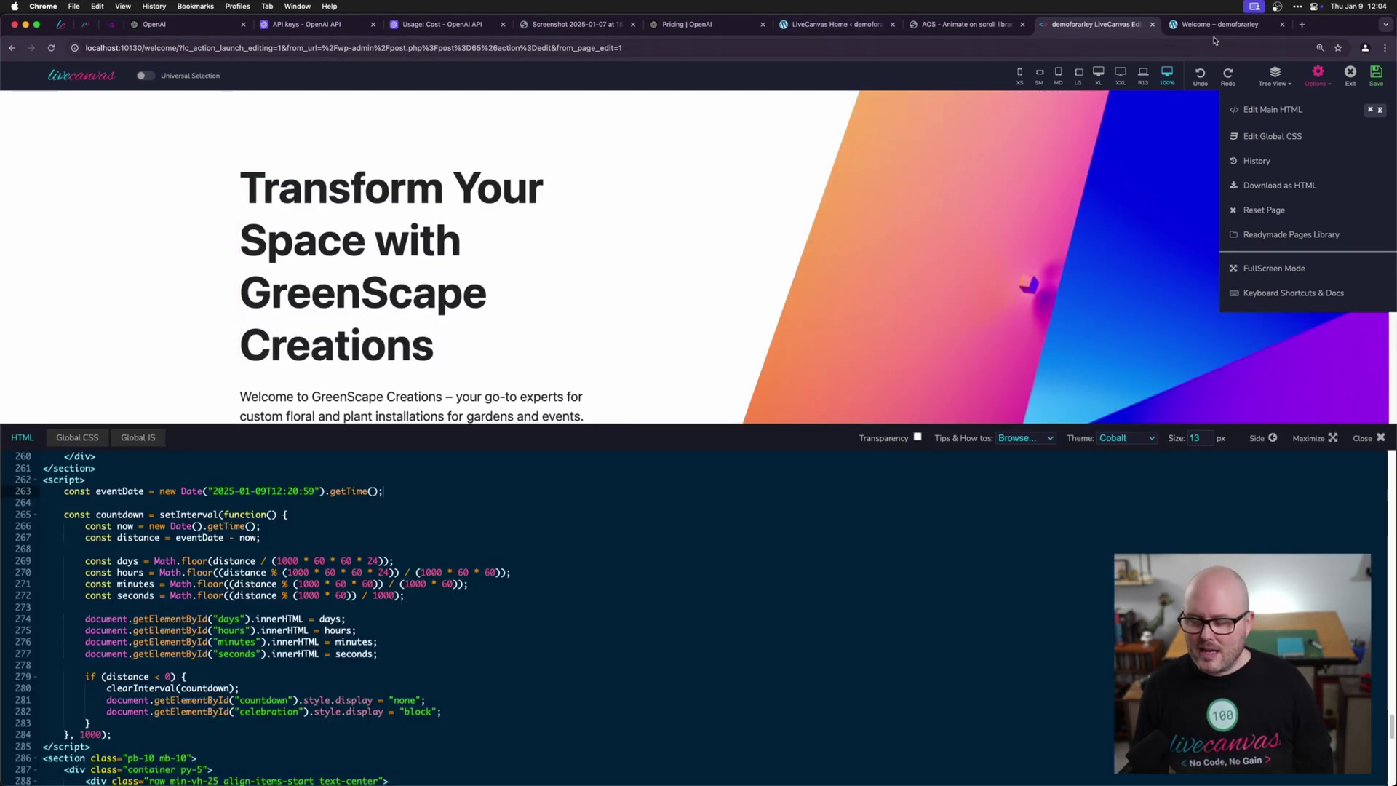
click(1215, 28)
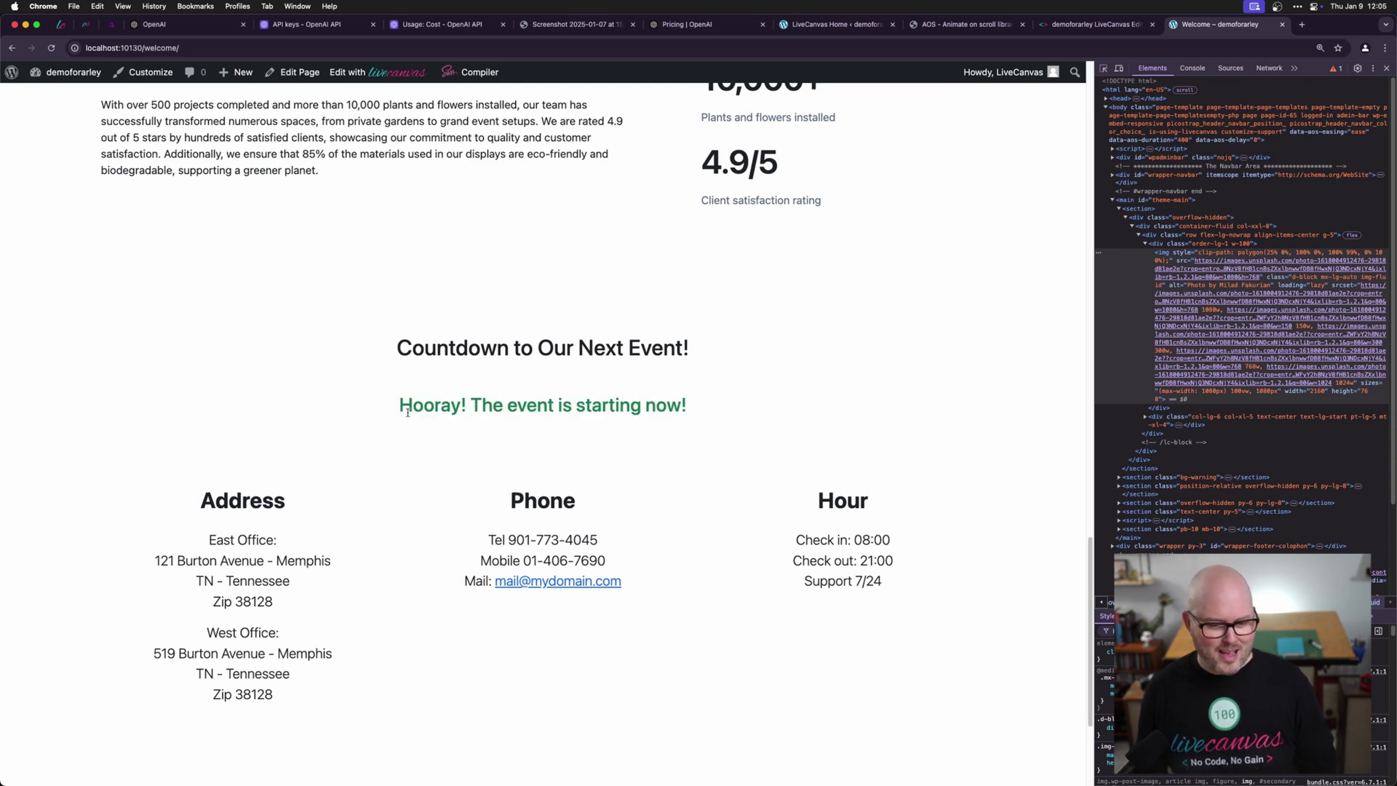
Step: Check the live page's 'Hooray! The event is starting now!' message, then return to the editor
drag(408, 412, 545, 409)
click(550, 409)
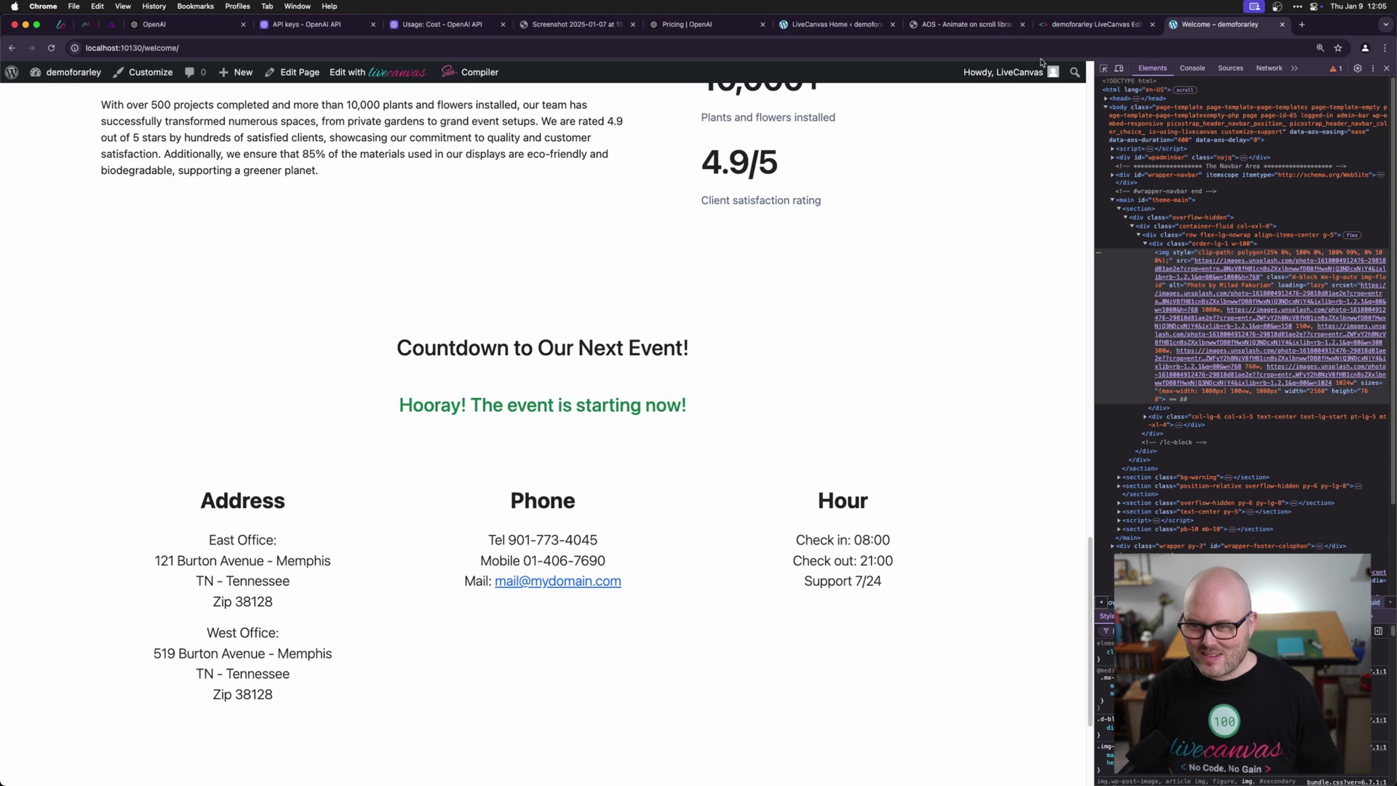
click(1095, 24)
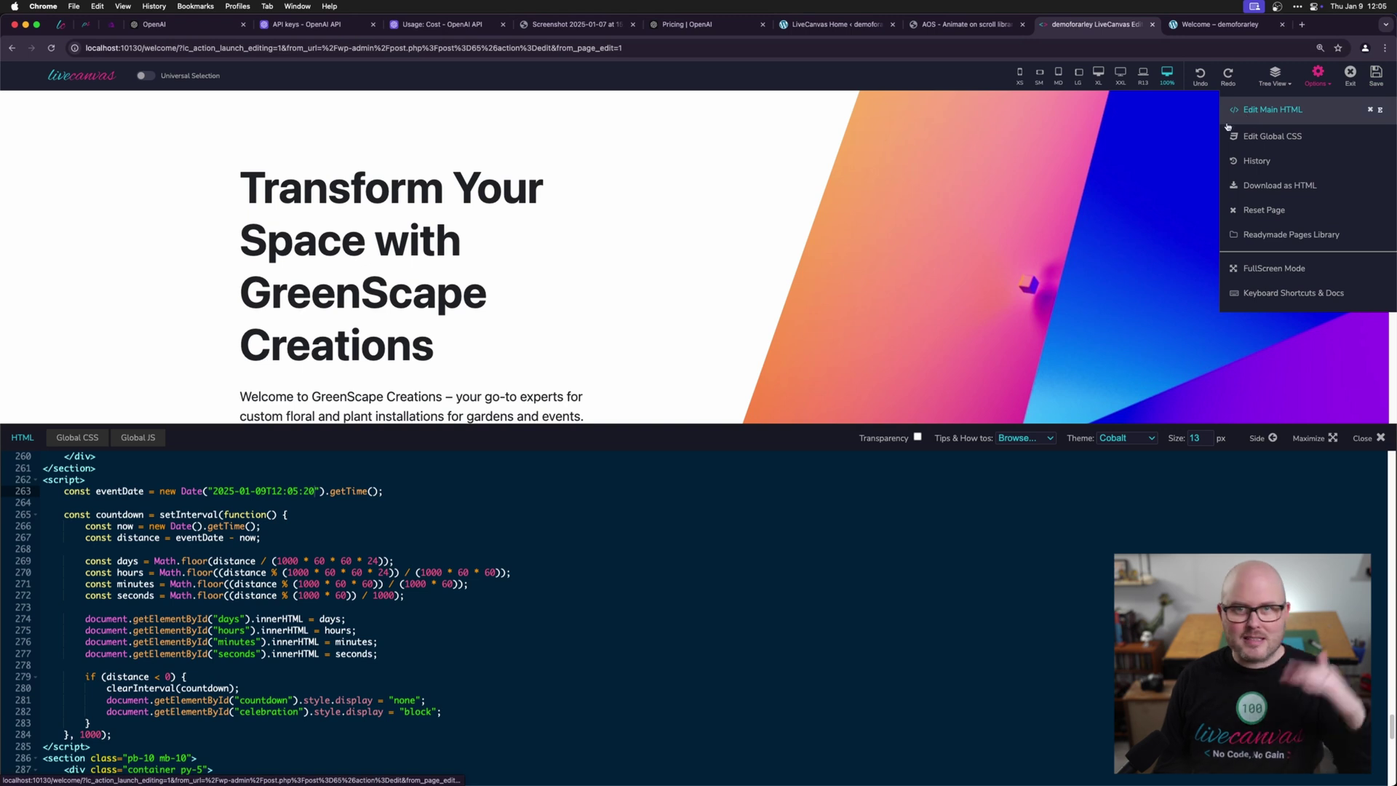
Step: Review the celebration code, highlighting the countdown-hiding display rule and the celebration block's hidden style
click(256, 712)
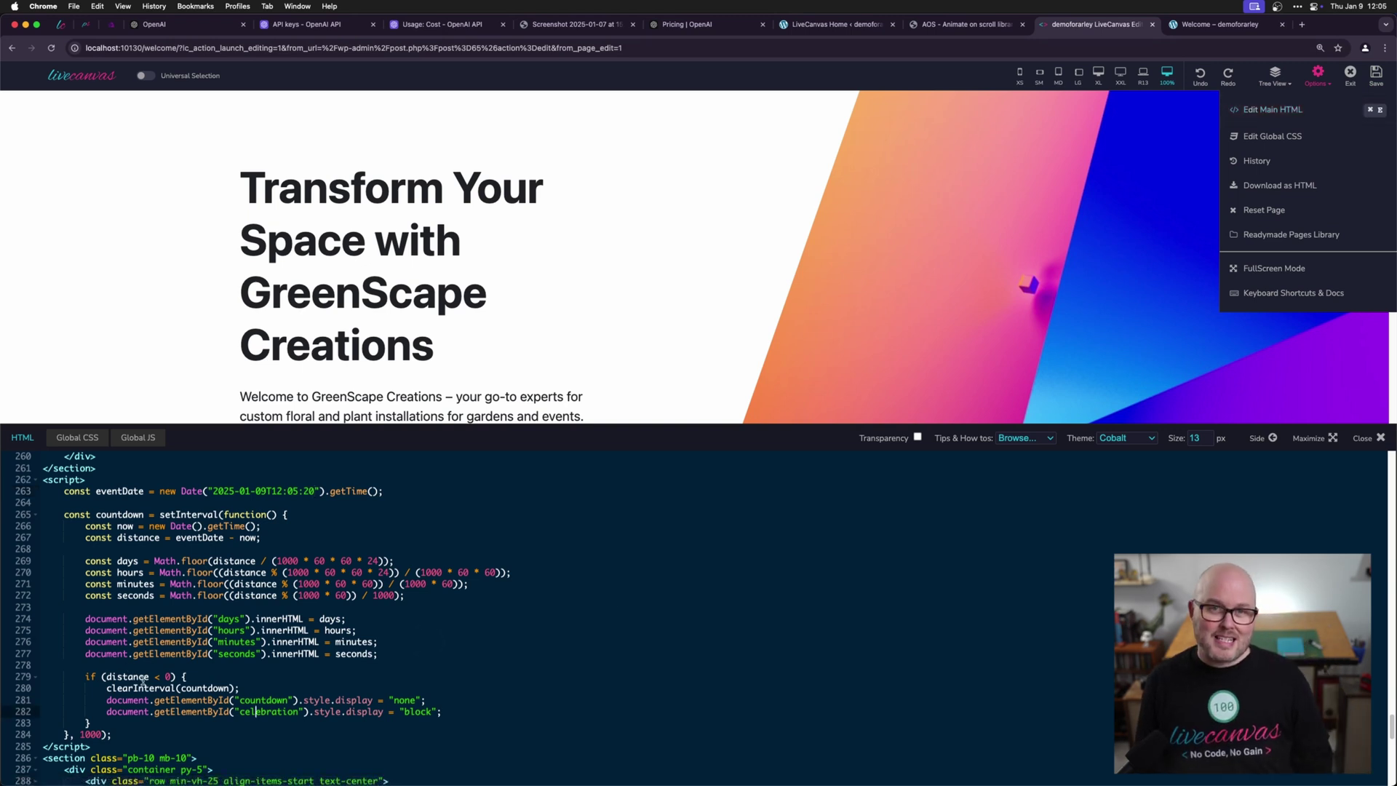
drag(138, 701, 214, 700)
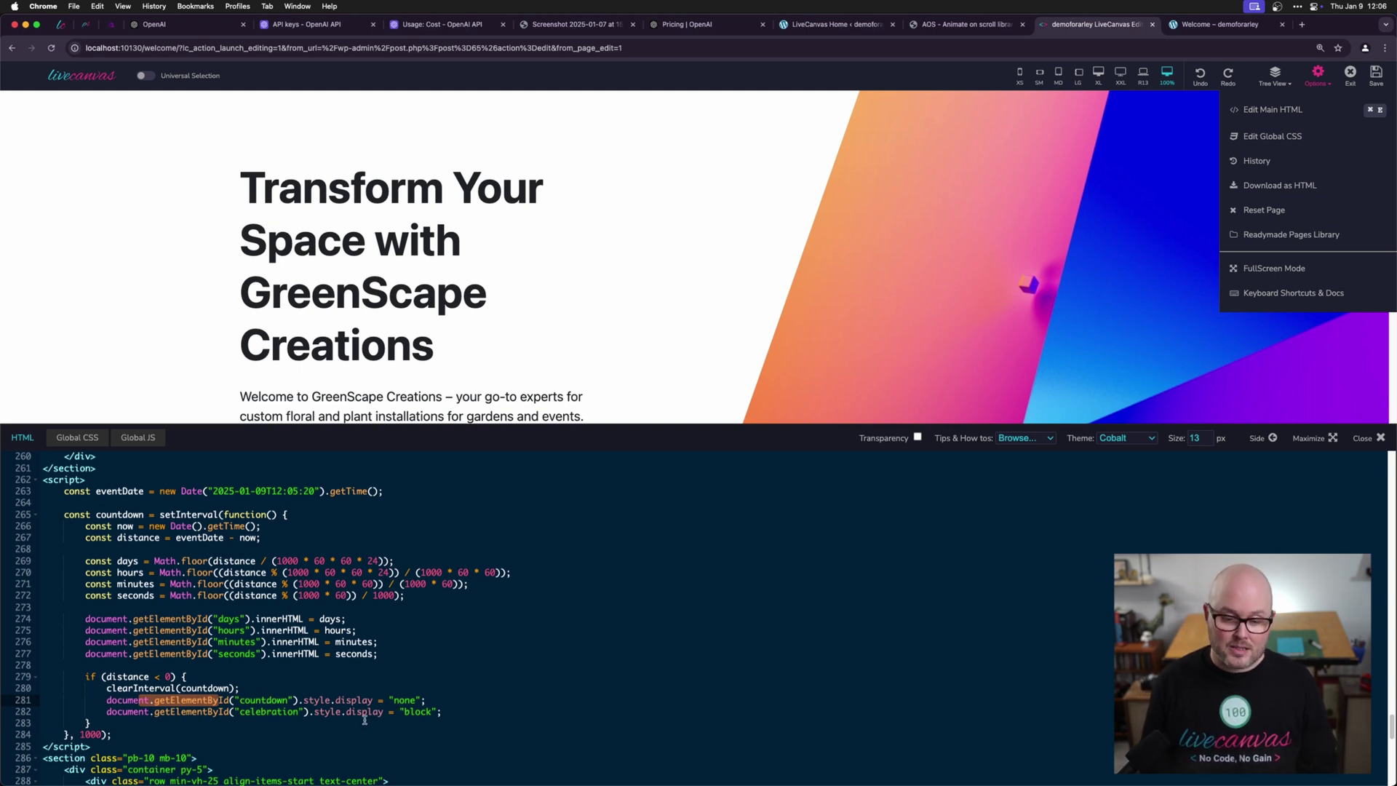
scroll(399, 702, up, 5)
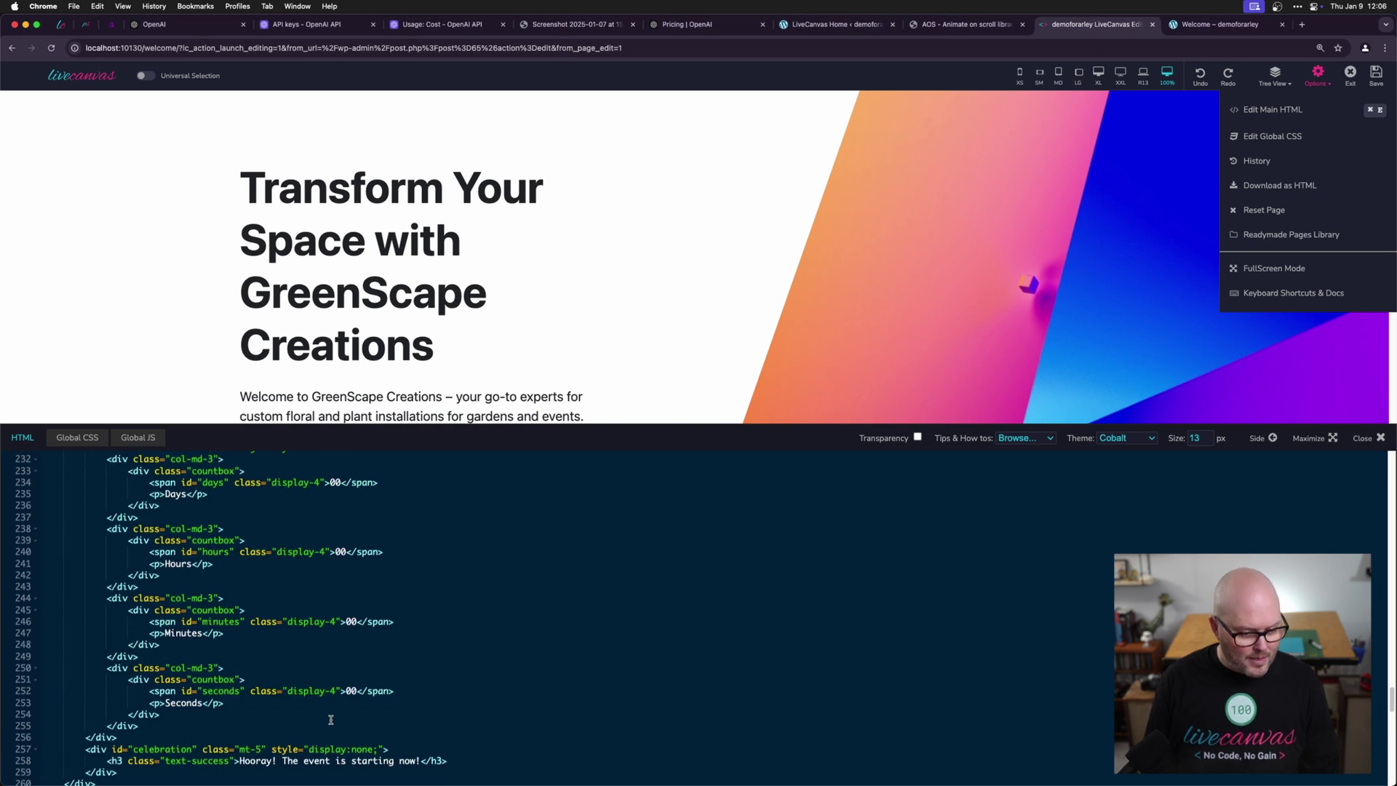
scroll(333, 742, down, 2)
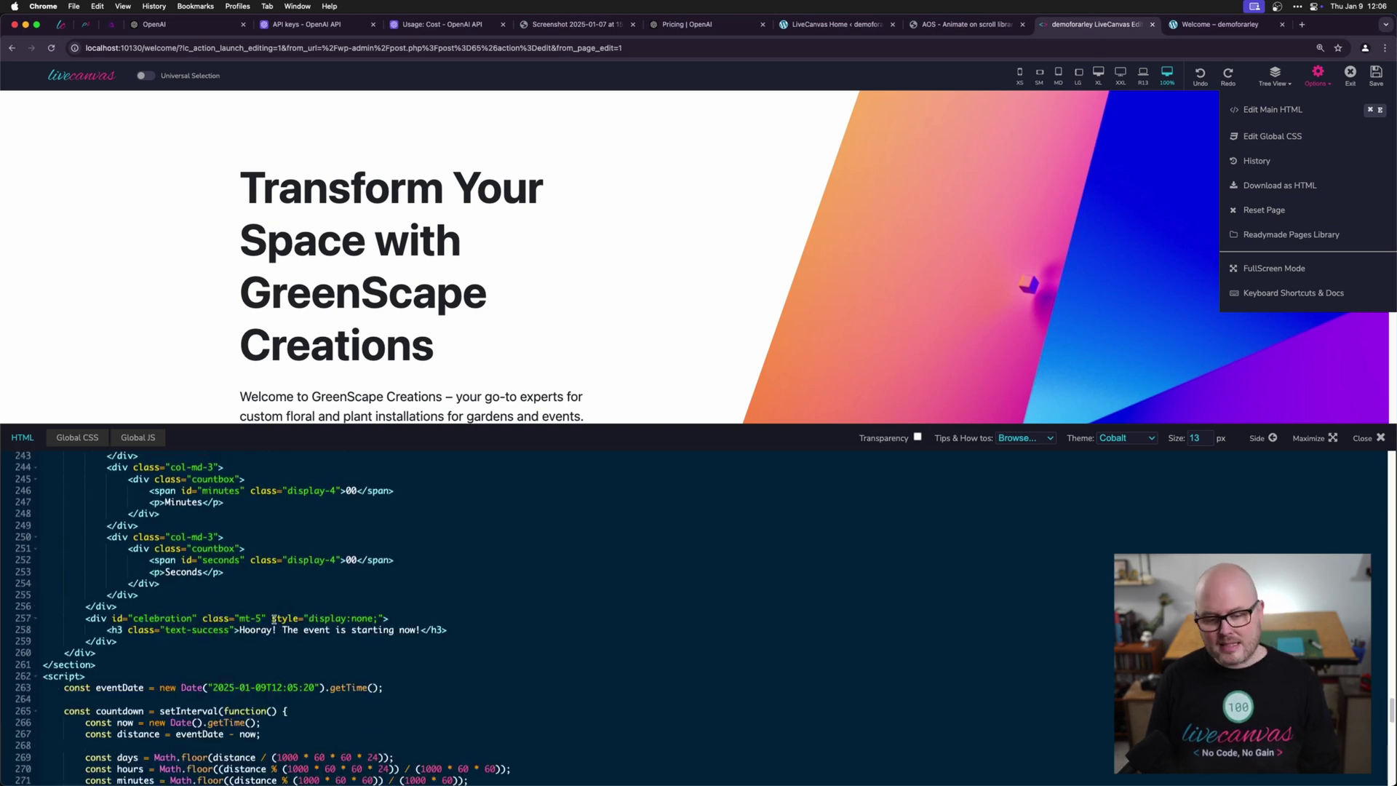
drag(274, 618, 377, 619)
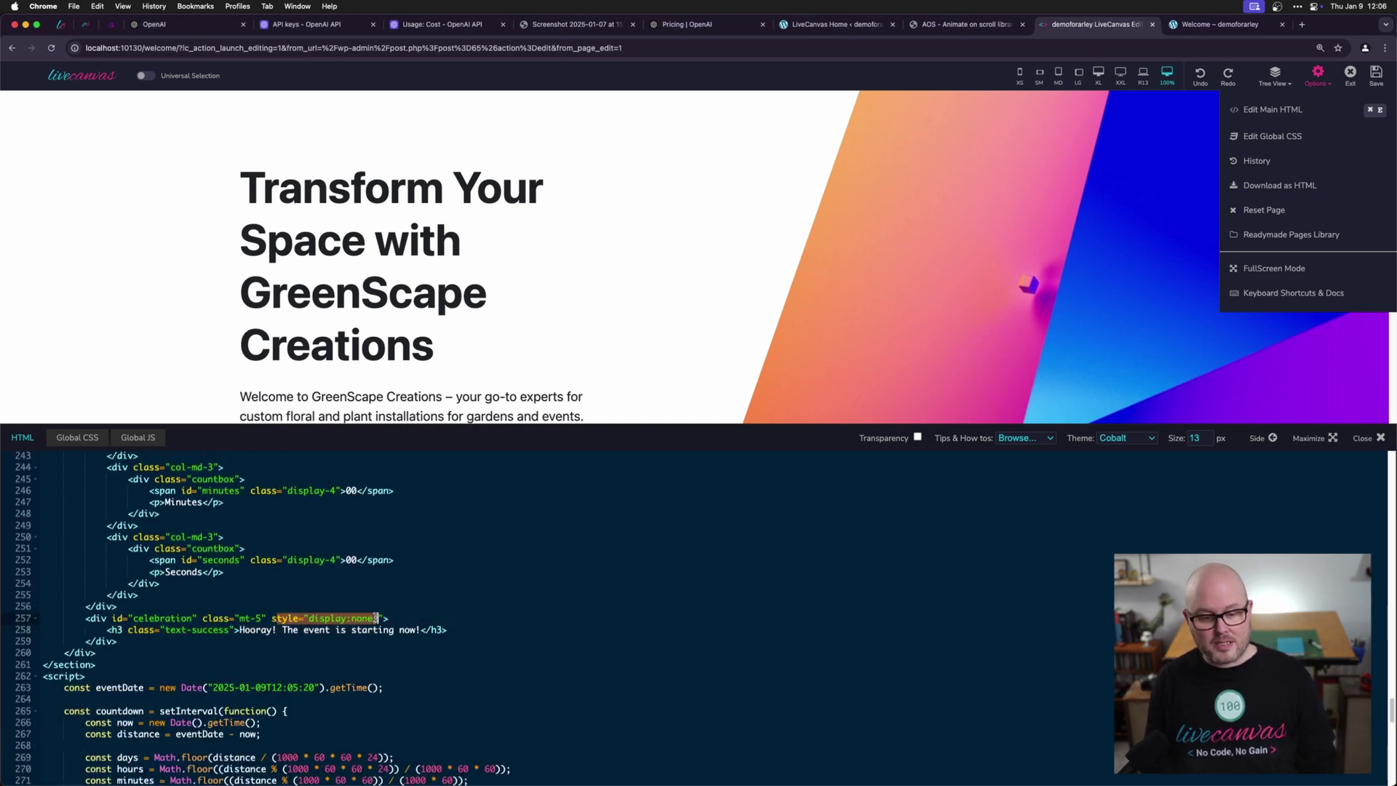
click(435, 622)
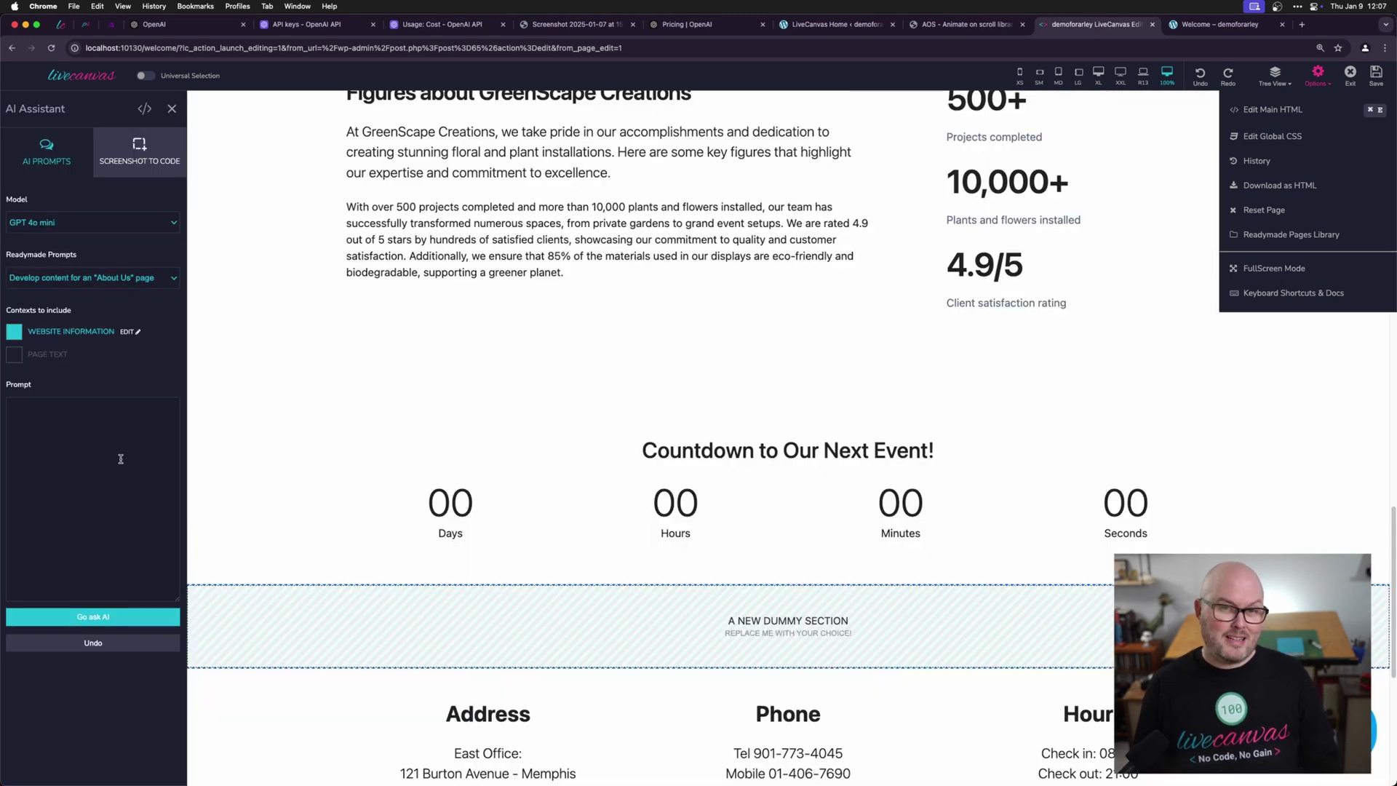
Step: Paste the confetti Celebrate-button section prompt into the AI Assistant and preview the live page
text(Create an HTML, CSS, and JavaScript code snippet for a webpage section that includes a prominently placed button labeled "Celebrate". When the button is clicked, it should trigger a vibrant and visually appealing confetti effect using a modern JavaScript library such as Canvas Confetti or Party.js.)
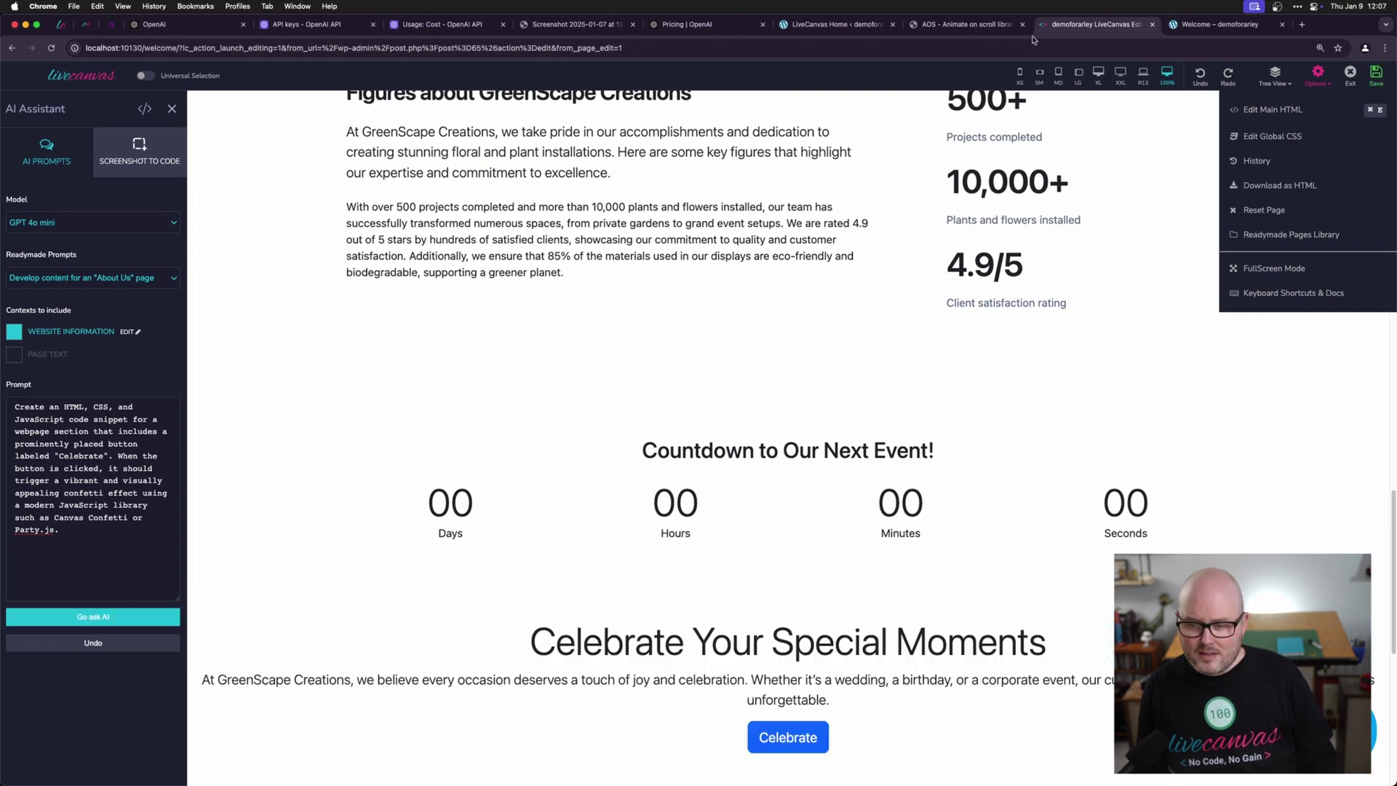
click(1219, 24)
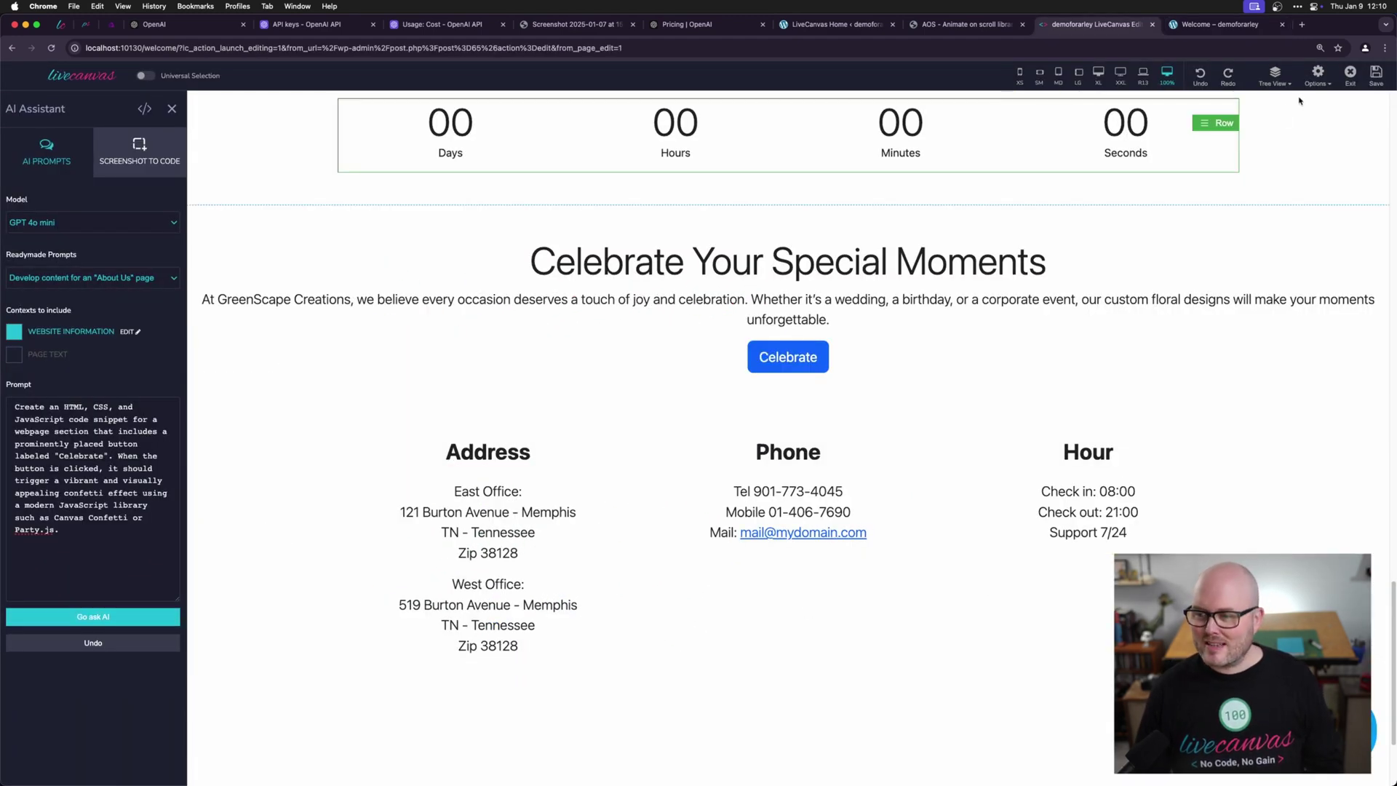
Step: Open the page's main HTML and inspect the generated Celebrate section markup
click(1316, 76)
click(1298, 109)
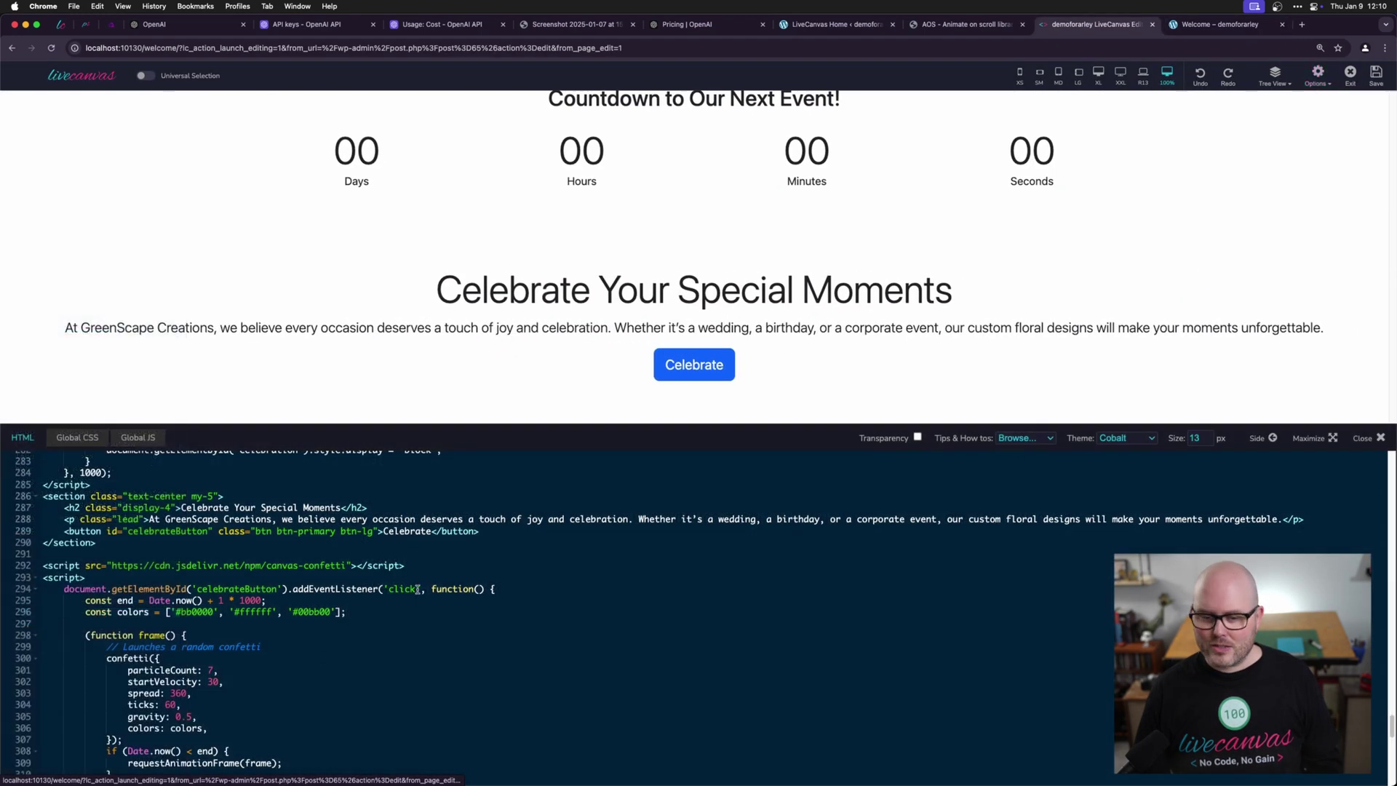
scroll(249, 591, up, 2)
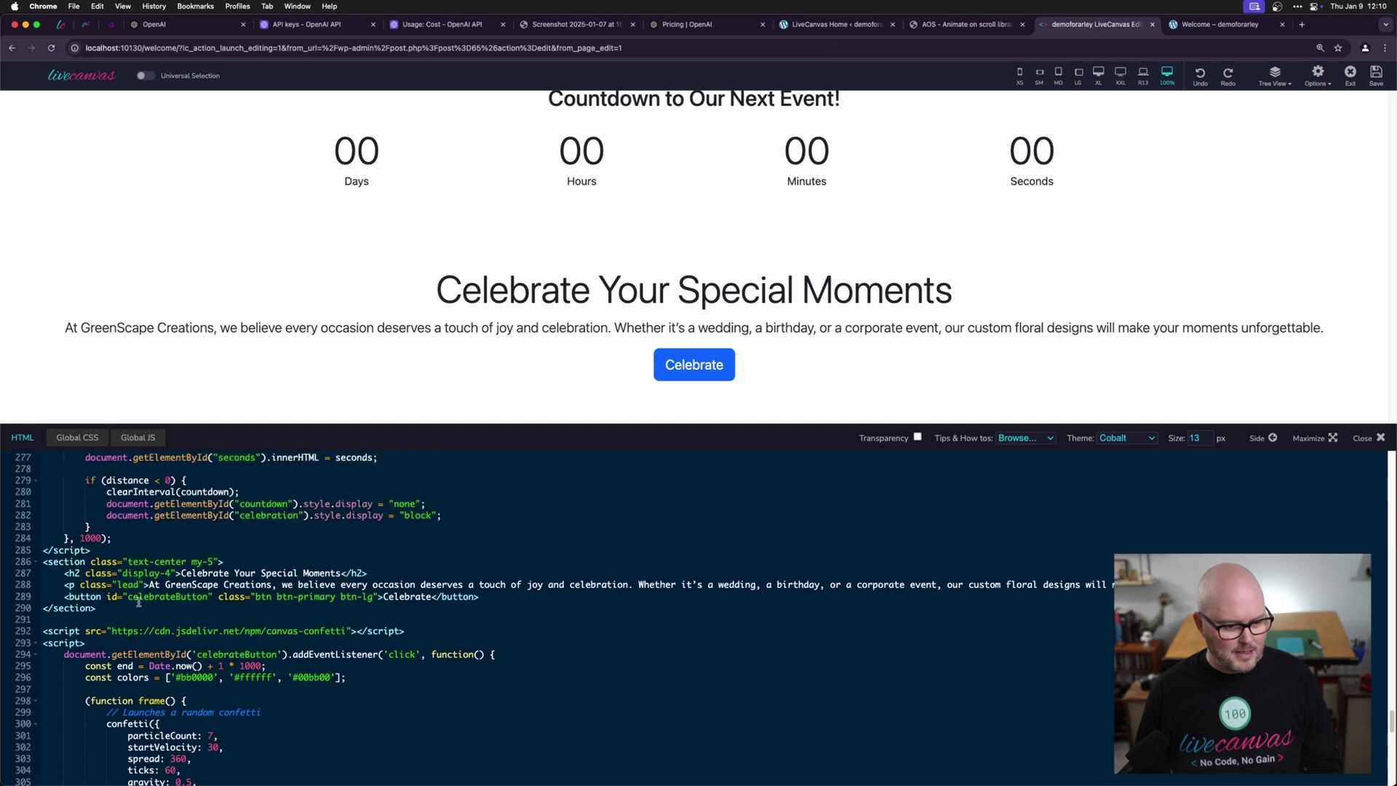
drag(102, 614, 43, 561)
click(87, 619)
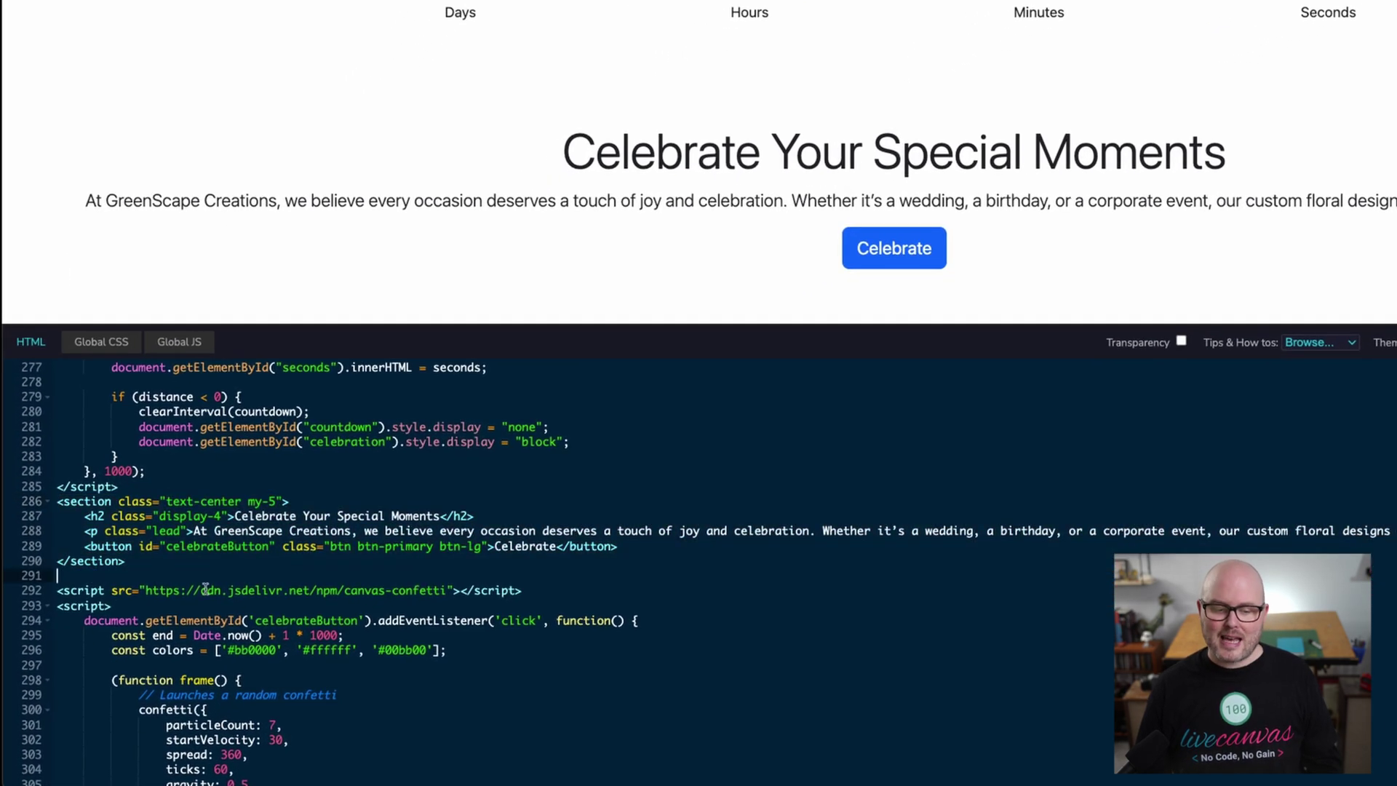
scroll(184, 560, down, 4)
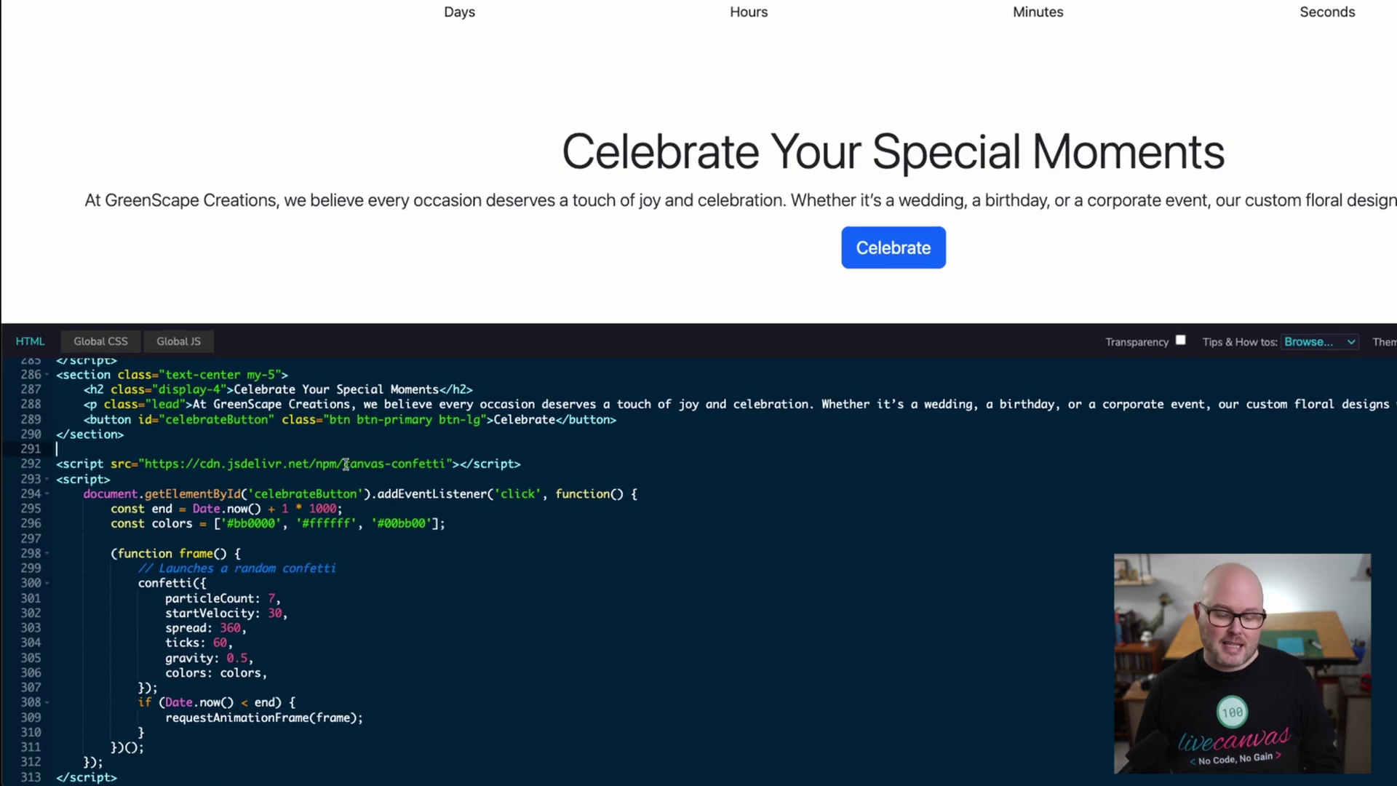
click(368, 465)
scroll(287, 515, down, 3)
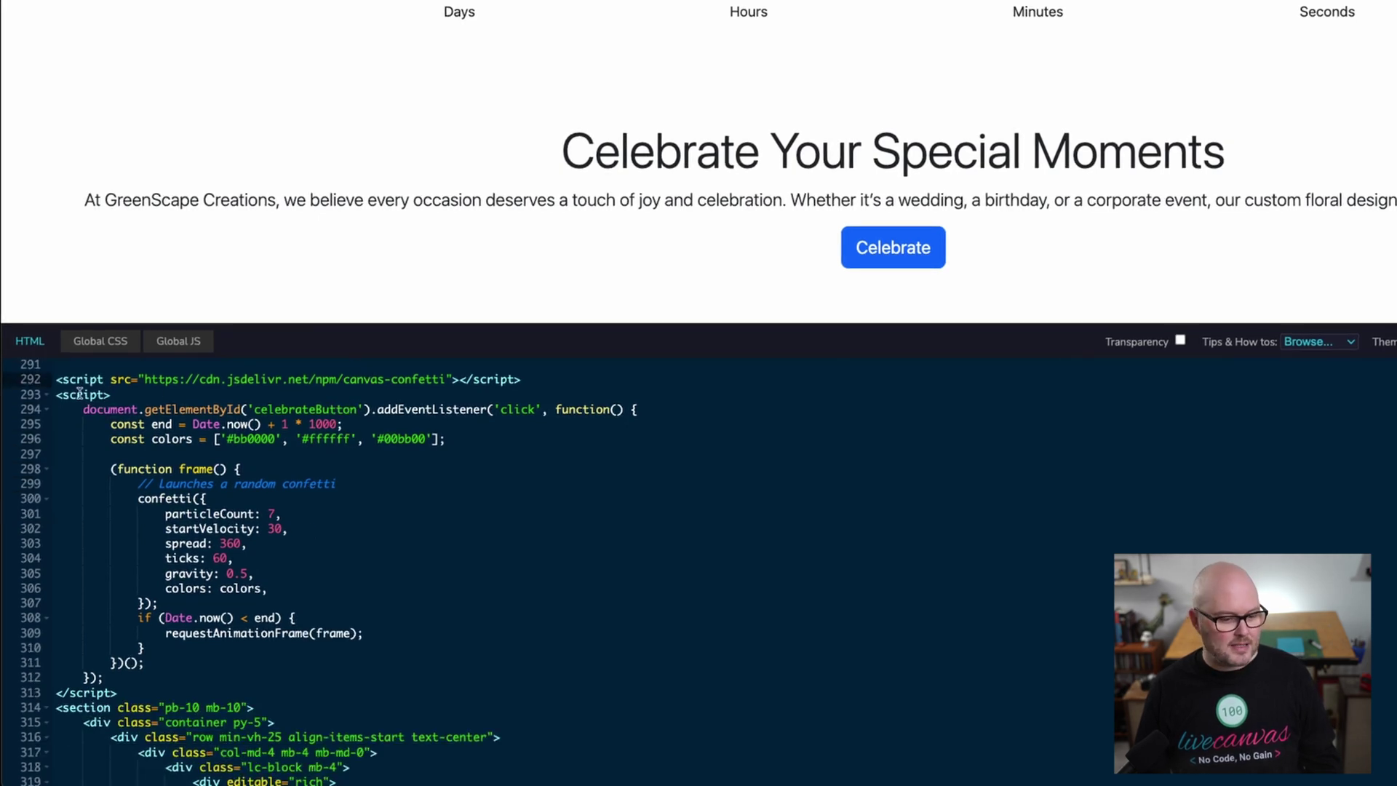
scroll(184, 722, up, 4)
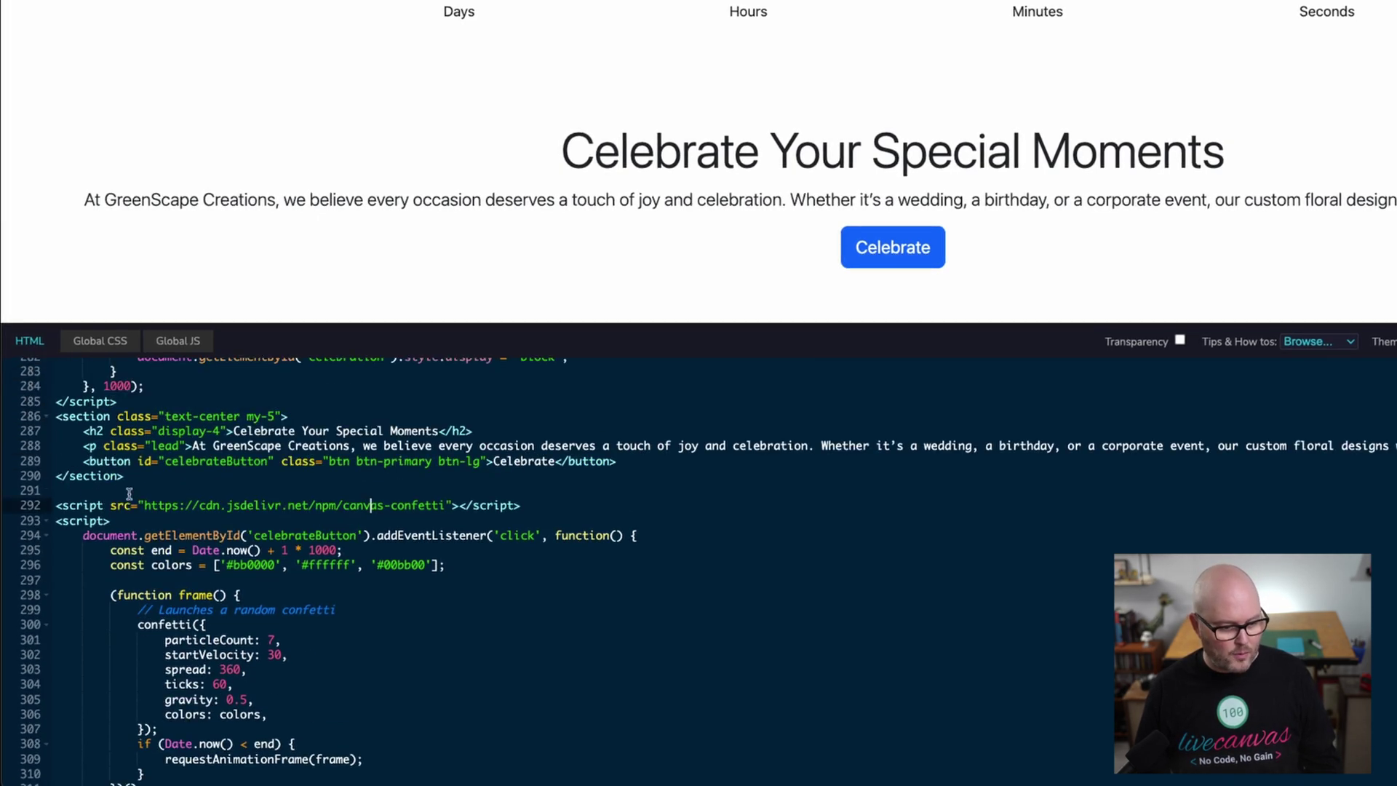
key(ctrl+v)
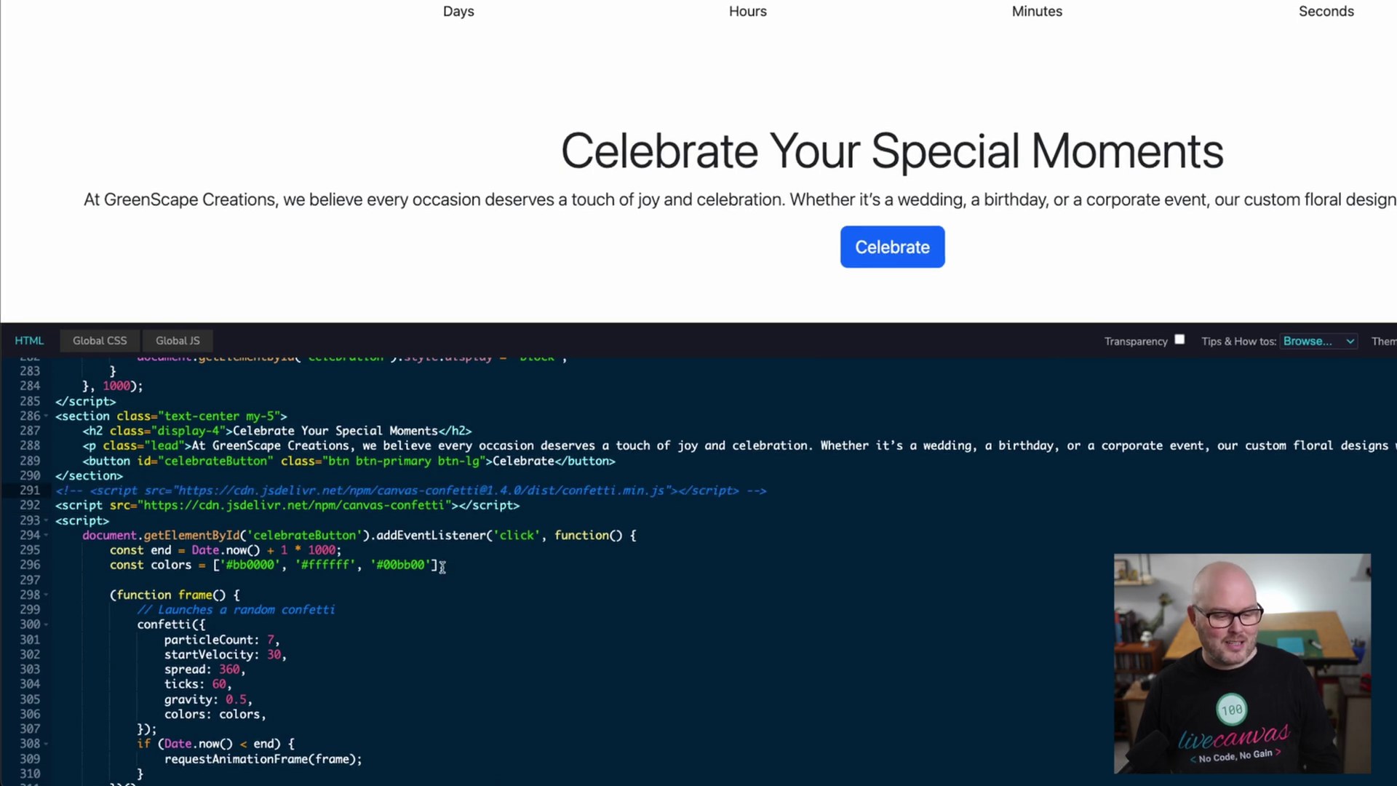
double_click(247, 490)
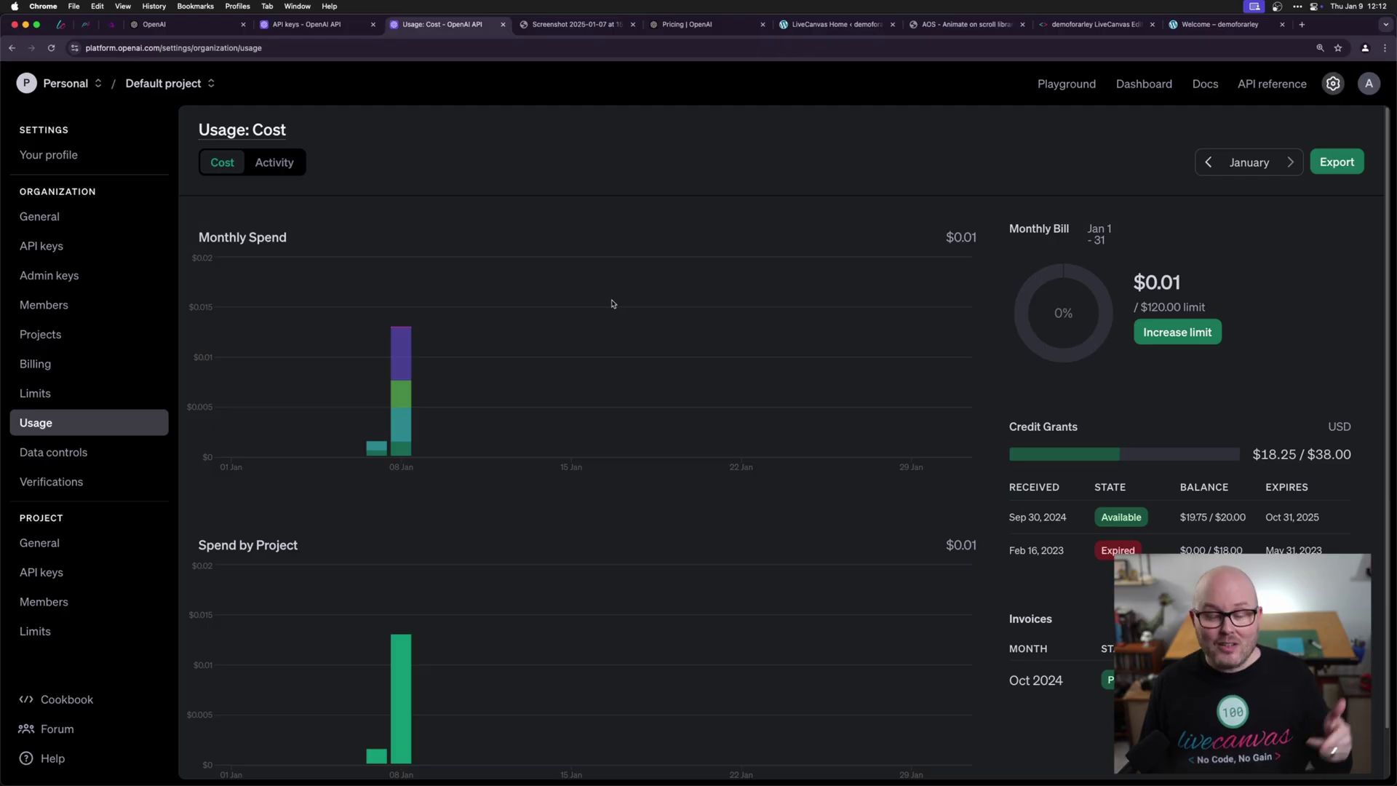
Step: Inspect the 08 Jan bar's per-model breakdown of the $0.01 spend
mouse_move(405, 378)
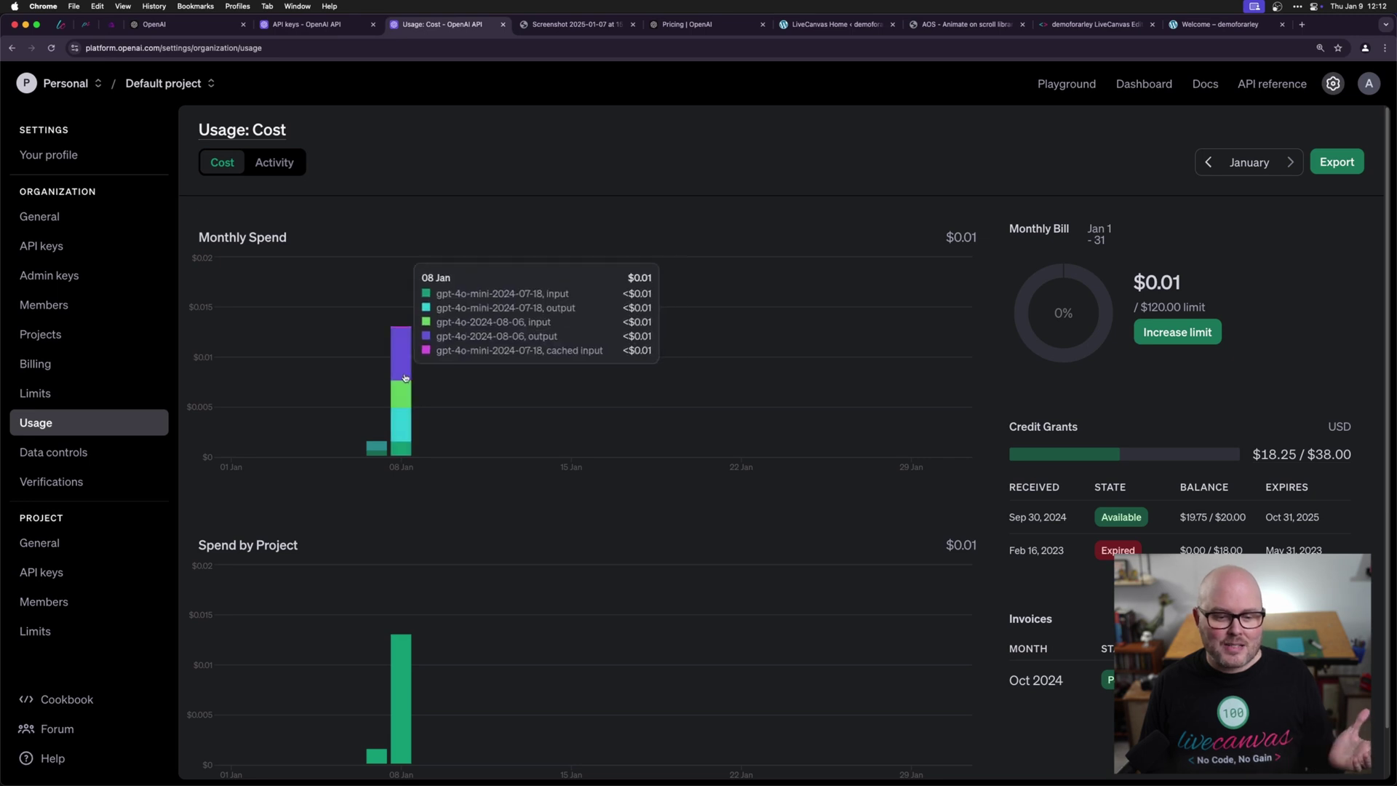